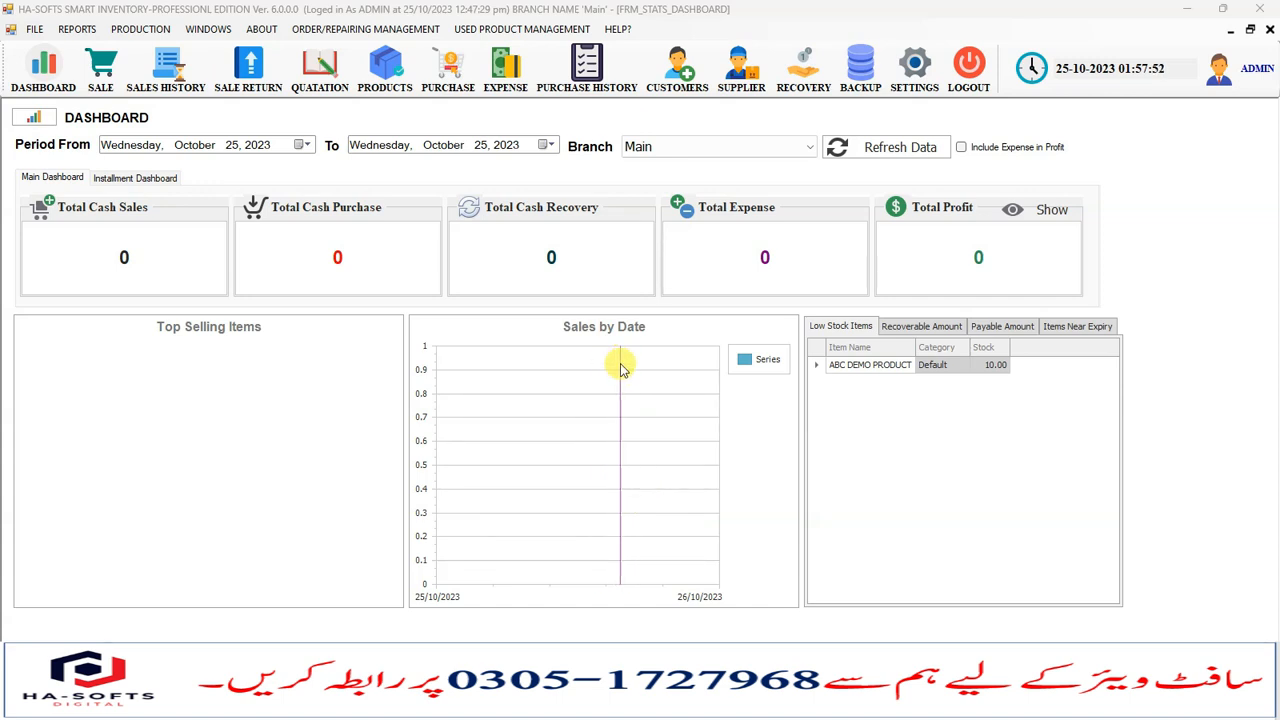
pyautogui.moveTo(540, 256); pyautogui.dragTo(571, 257)
pyautogui.click(319, 254)
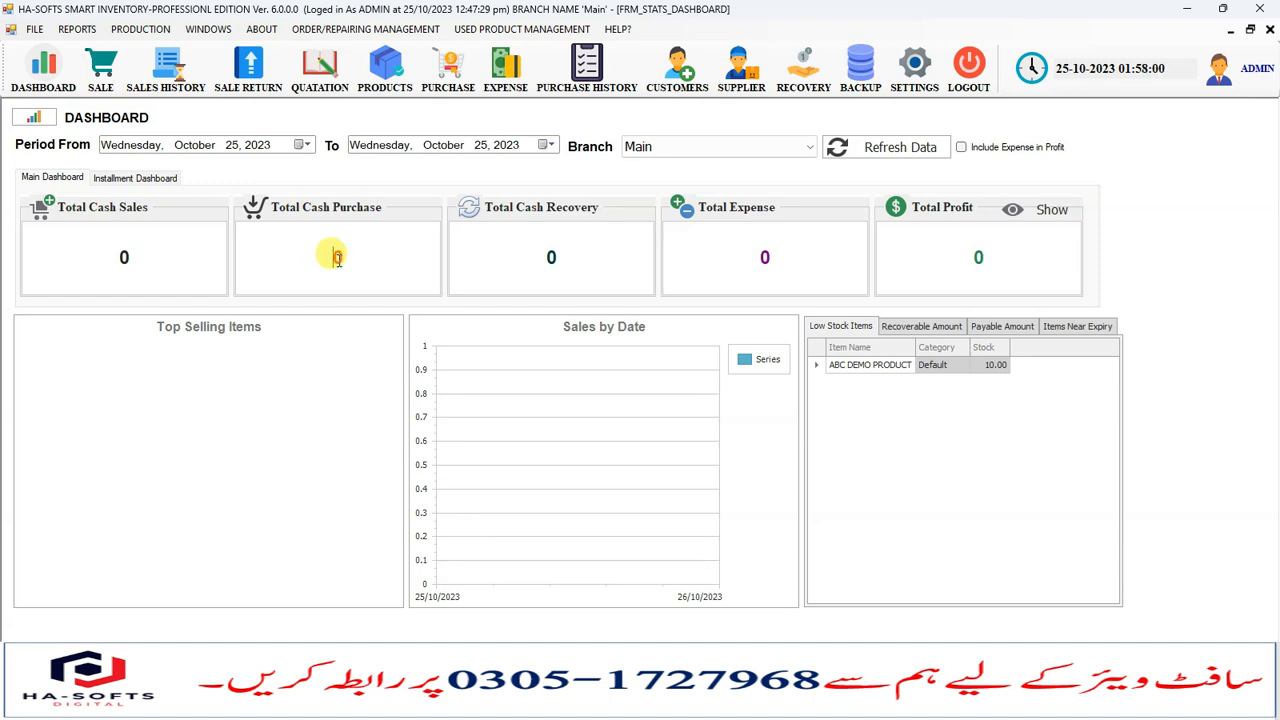
pyautogui.moveTo(106, 247); pyautogui.dragTo(131, 247)
pyautogui.click(278, 249)
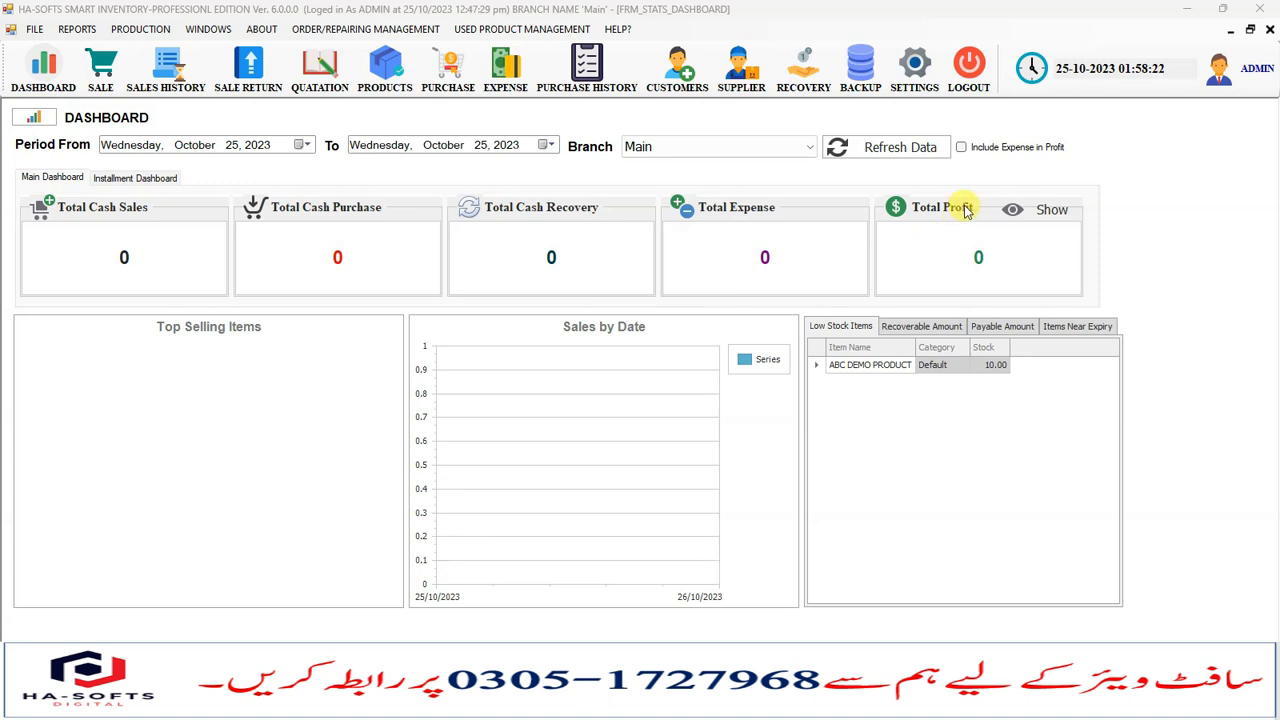
# - Reveal the hidden Total Profit figure on the dashboard
pyautogui.click(1052, 214)
pyautogui.click(1052, 214)
pyautogui.click(1050, 215)
pyautogui.click(1049, 216)
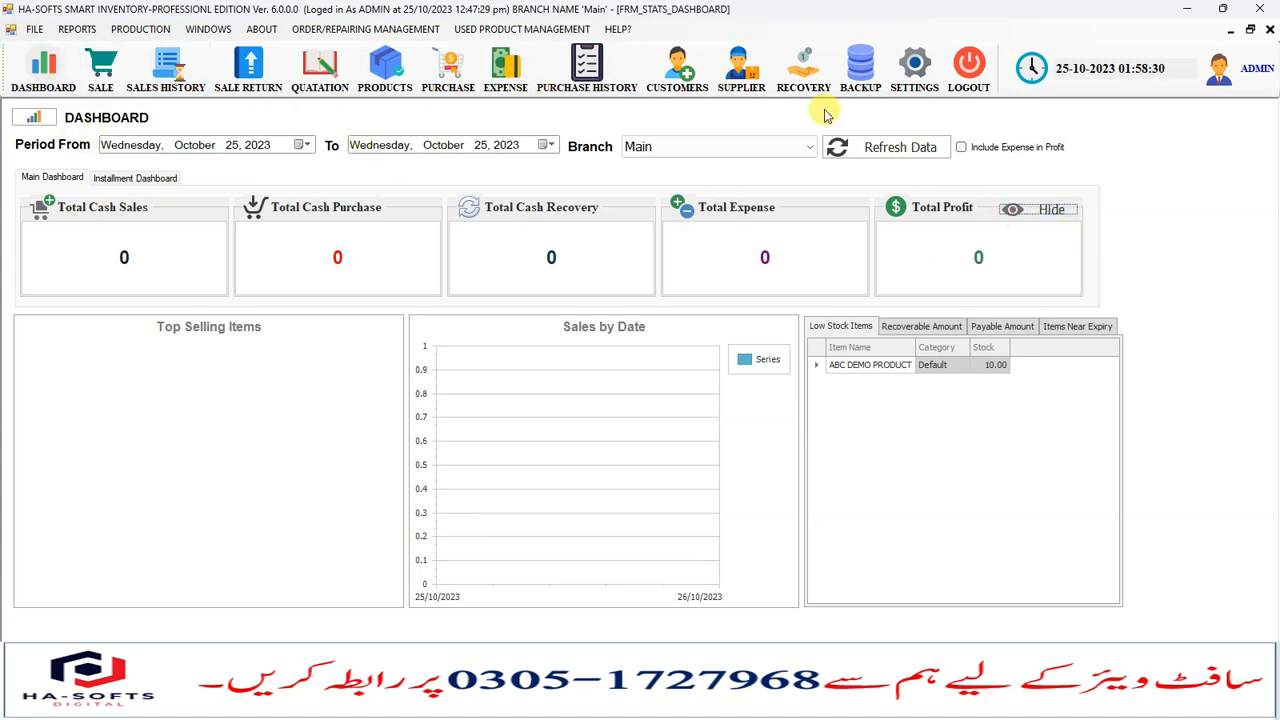
# - Open the shop settings and view the module options
pyautogui.click(914, 80)
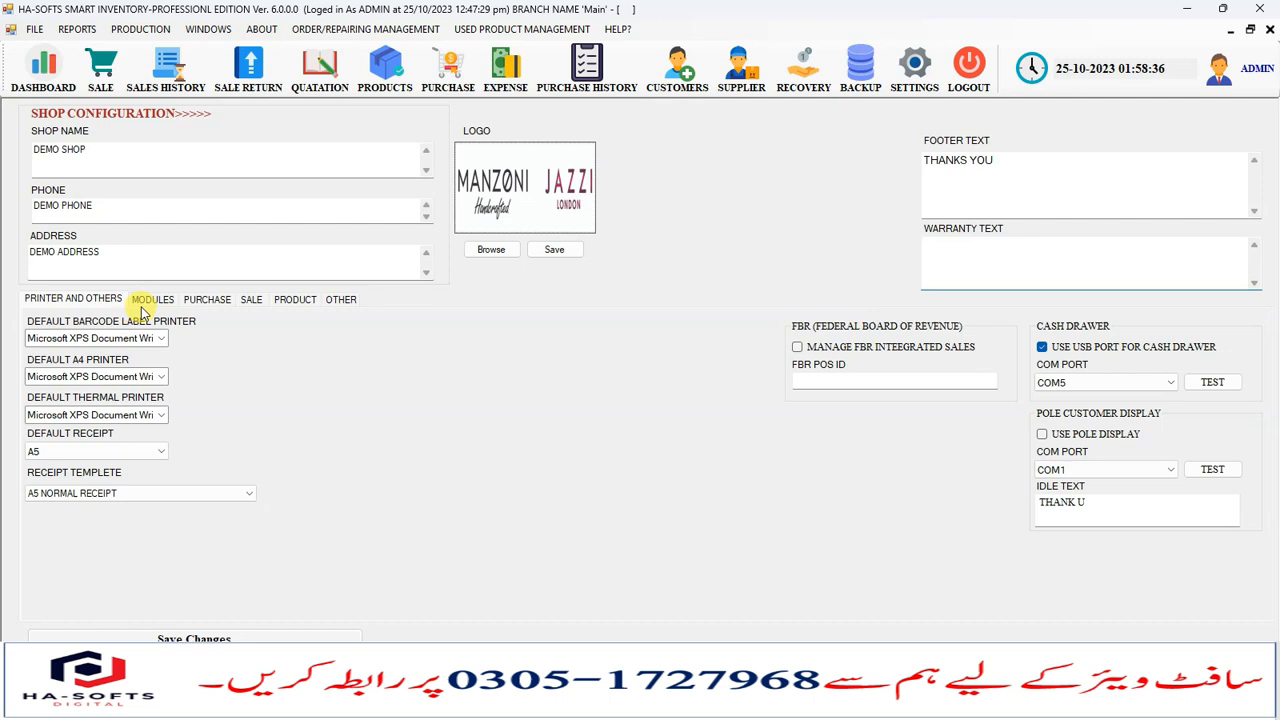
pyautogui.click(163, 306)
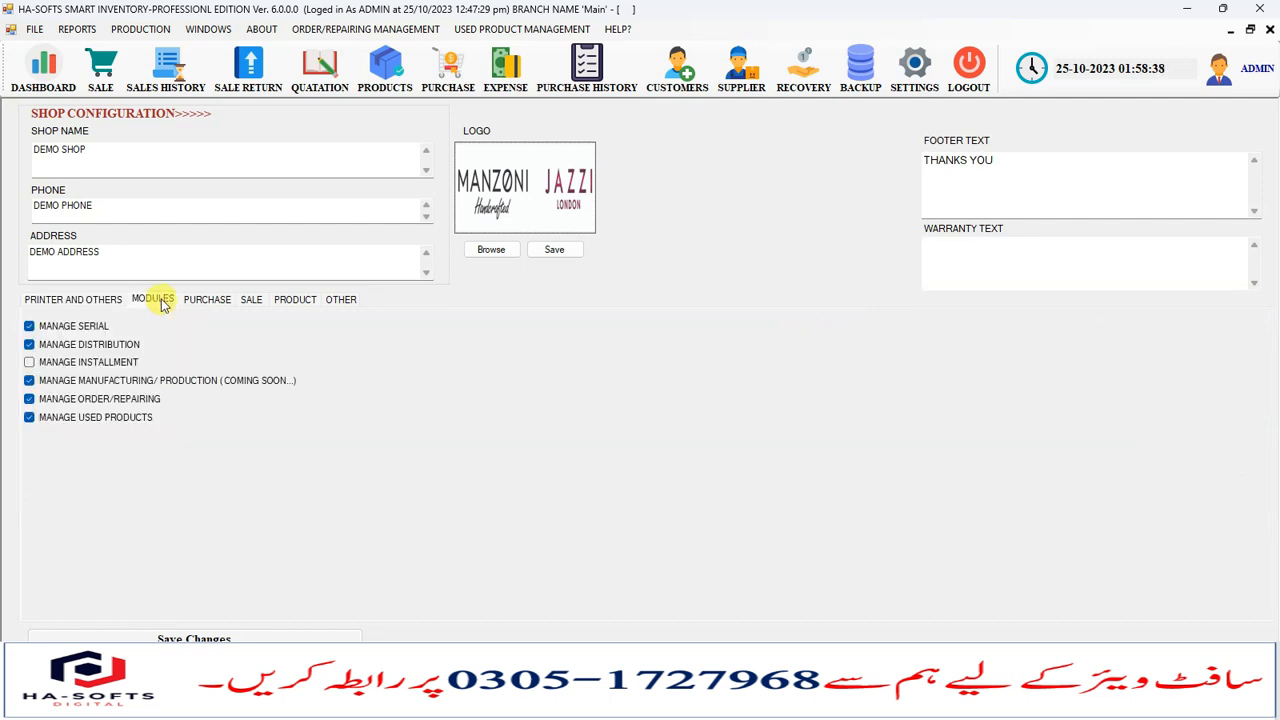
pyautogui.click(137, 404)
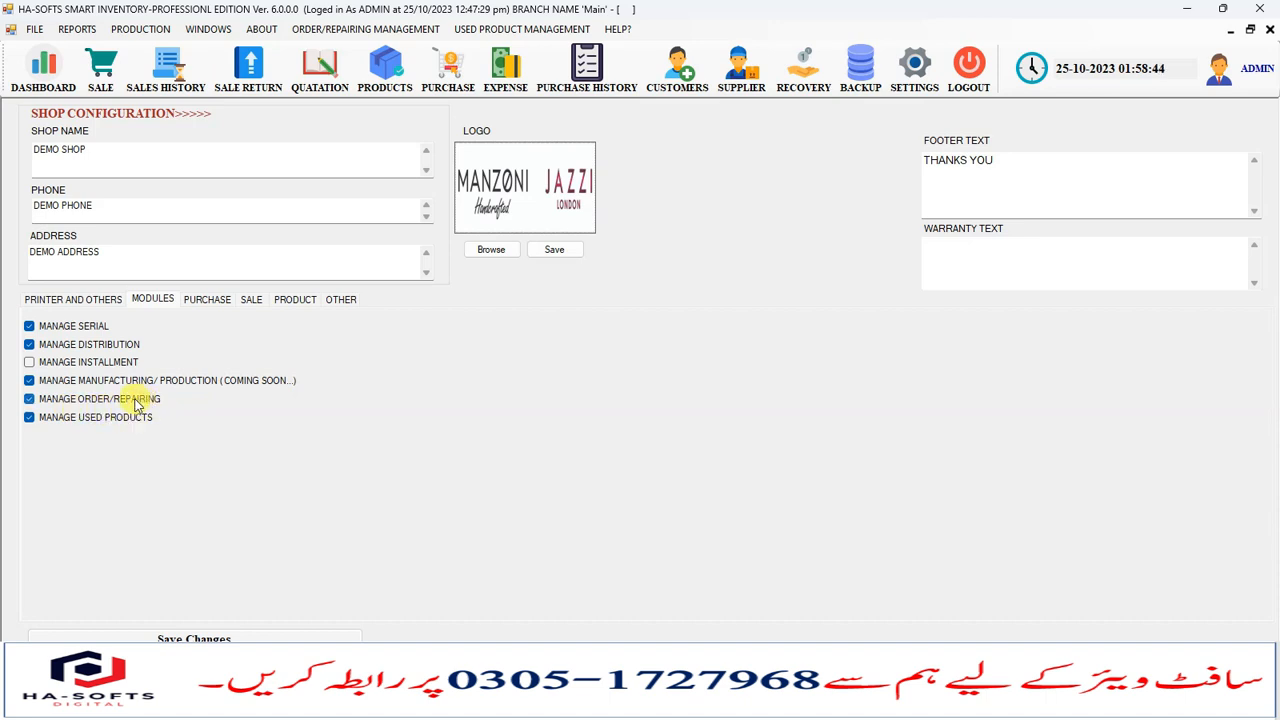
# - Open the Manage Orders form from order/repairing management, look over its order fields, and close it
pyautogui.click(328, 29)
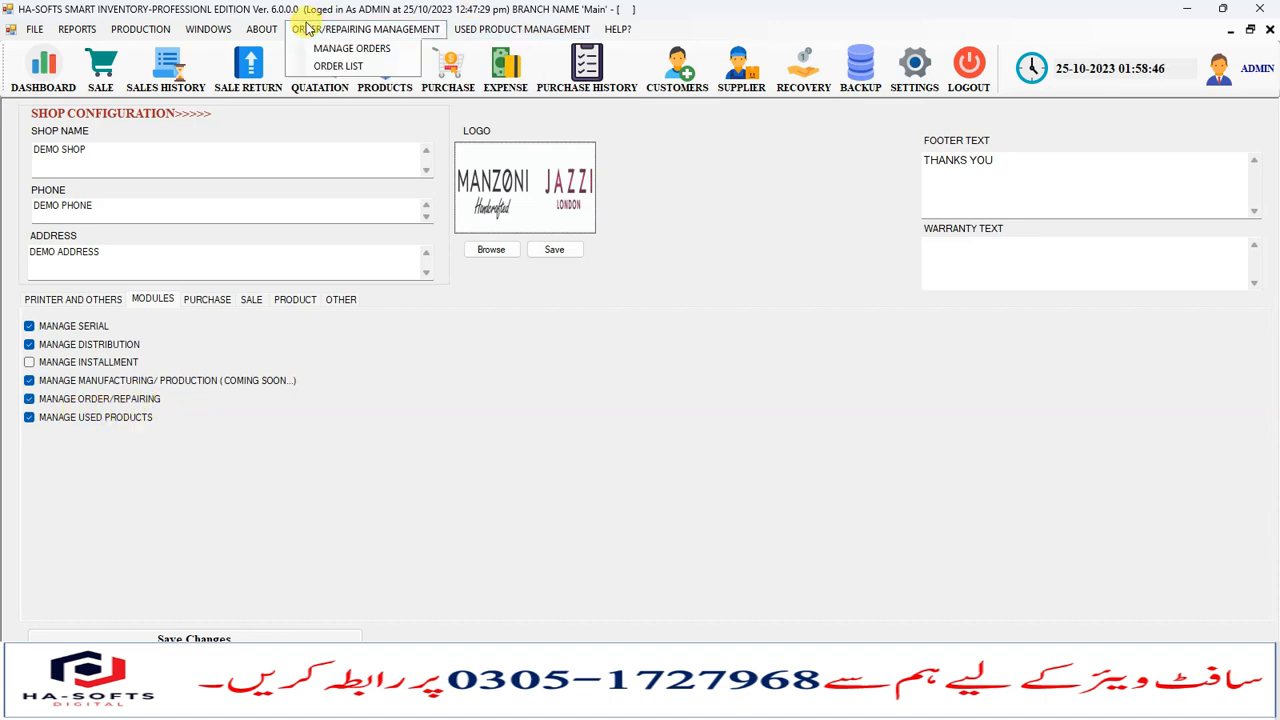
pyautogui.click(338, 50)
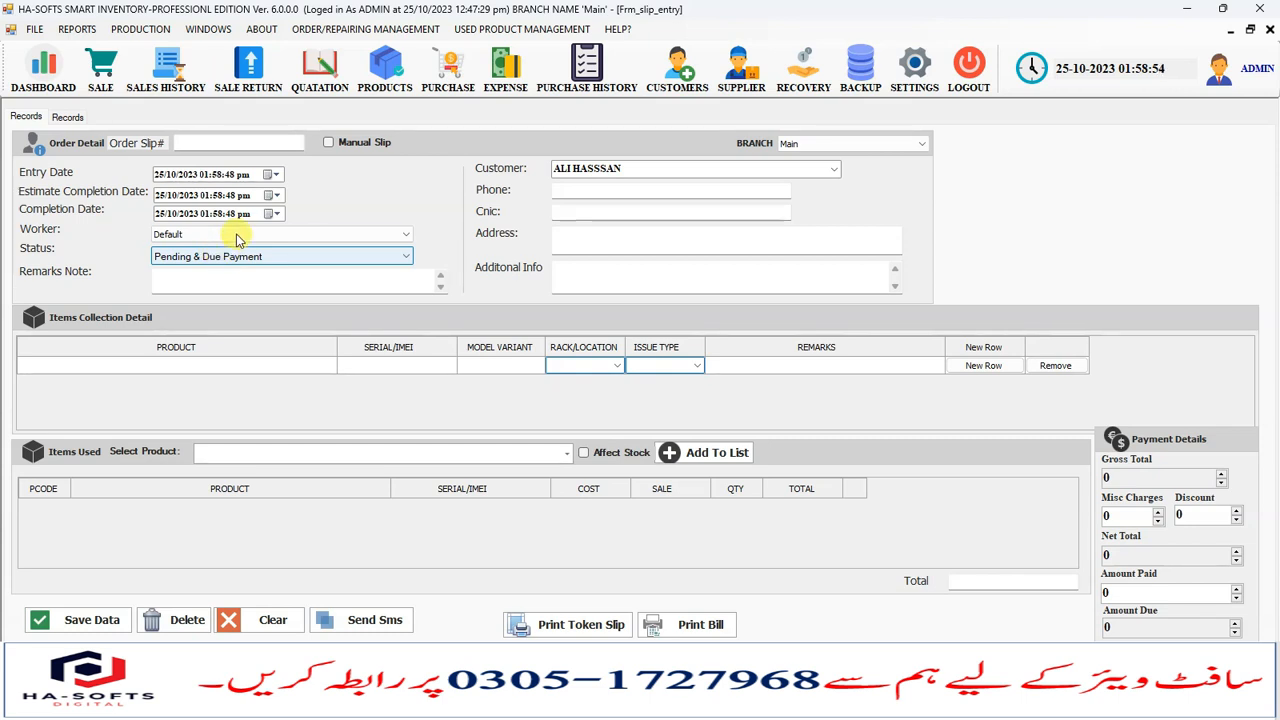
pyautogui.click(224, 283)
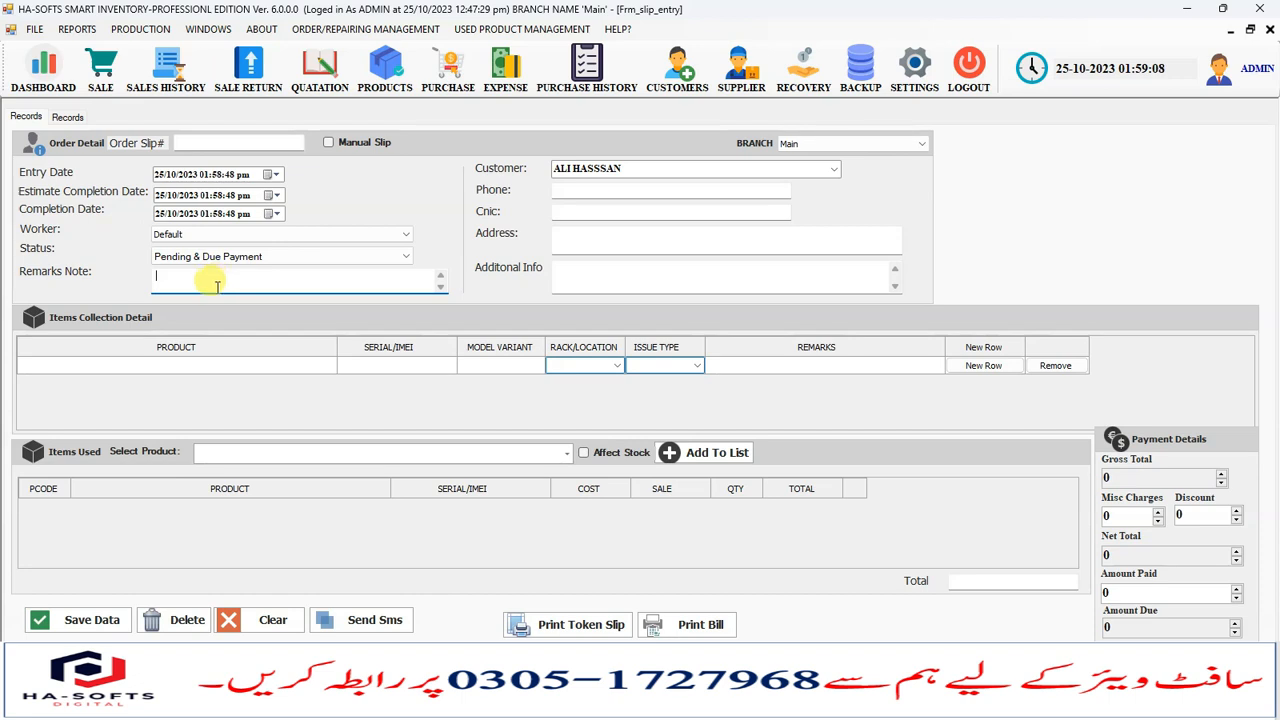
pyautogui.click(623, 242)
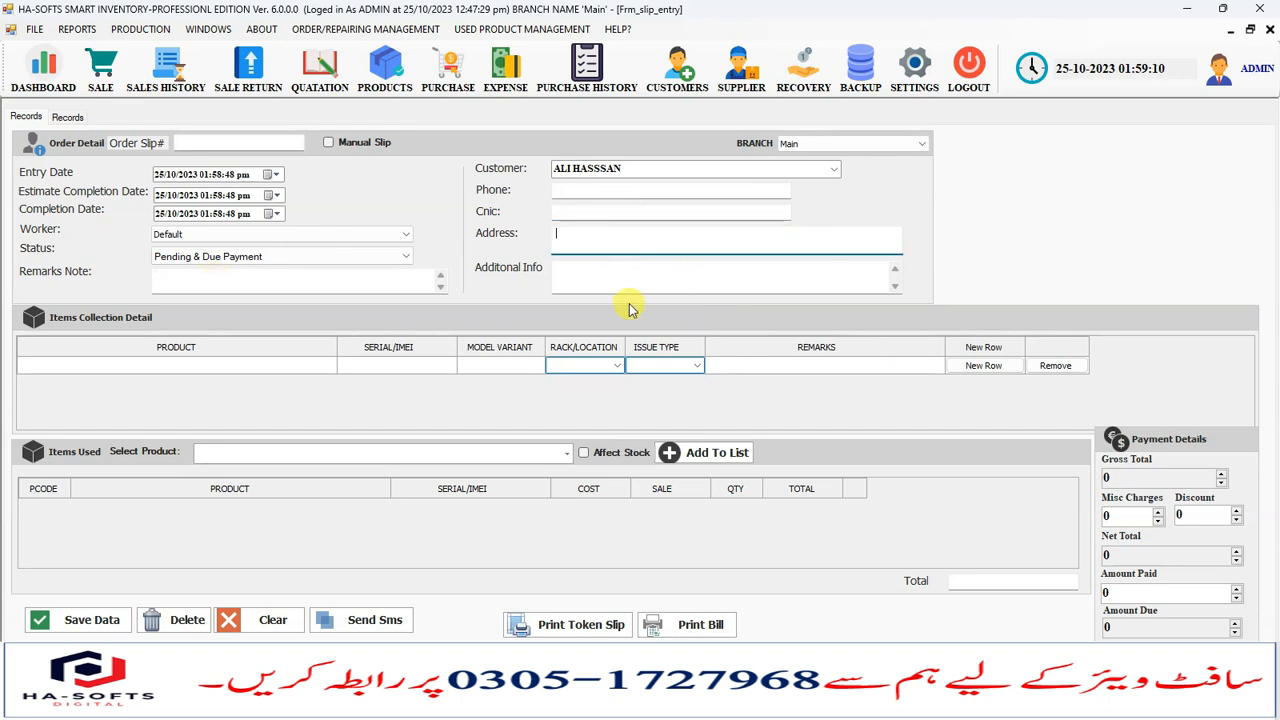
pyautogui.click(608, 271)
pyautogui.click(612, 242)
pyautogui.click(592, 190)
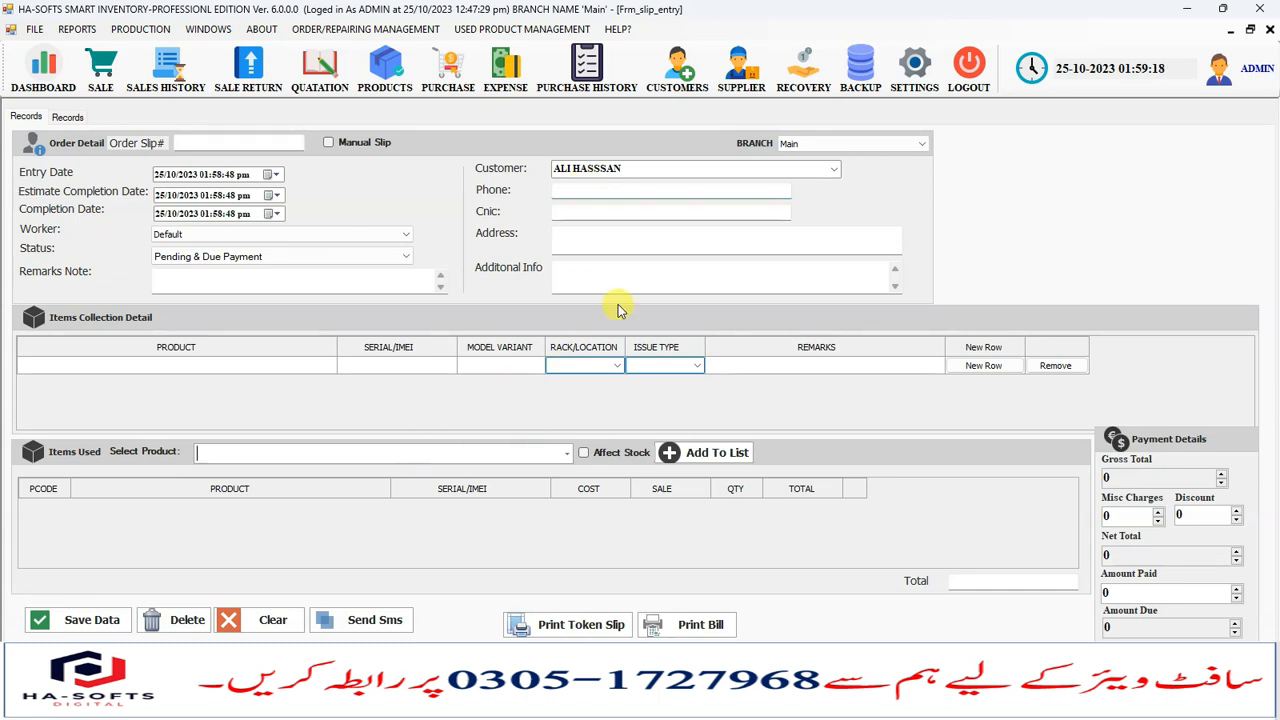
pyautogui.click(1269, 29)
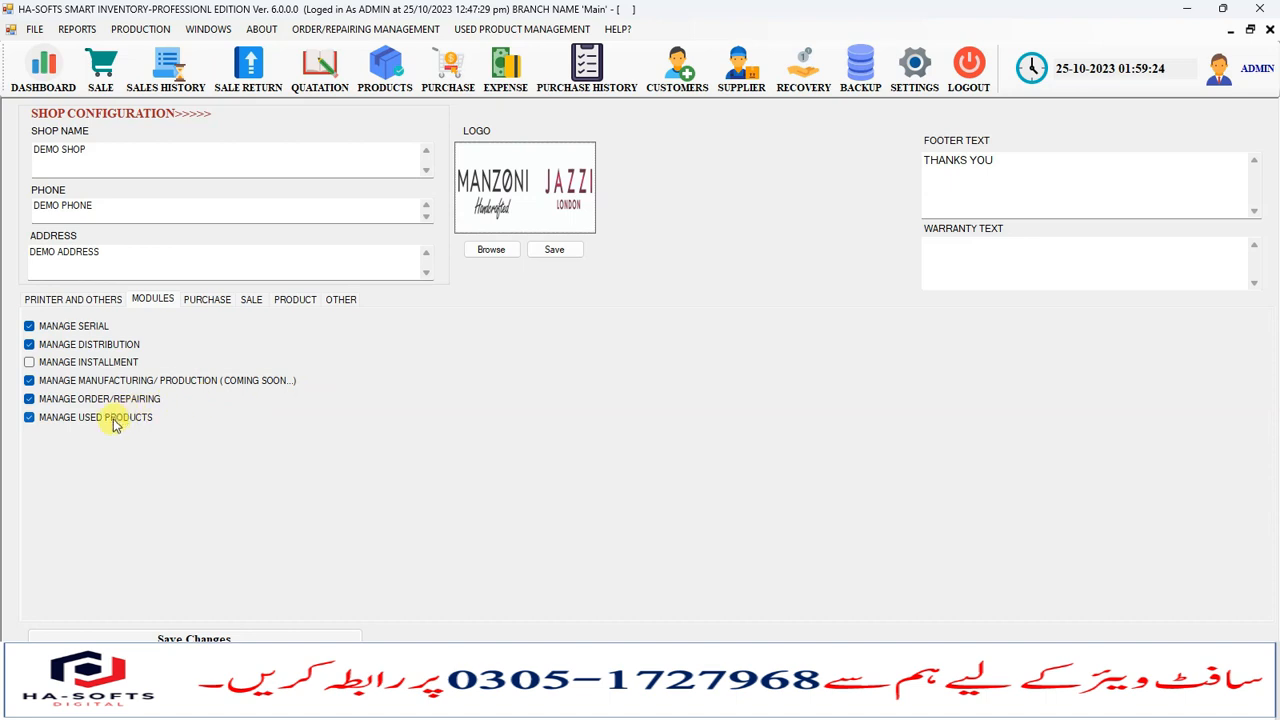
# - Browse the Purchase, Sale, Product and Other settings pages
pyautogui.click(205, 300)
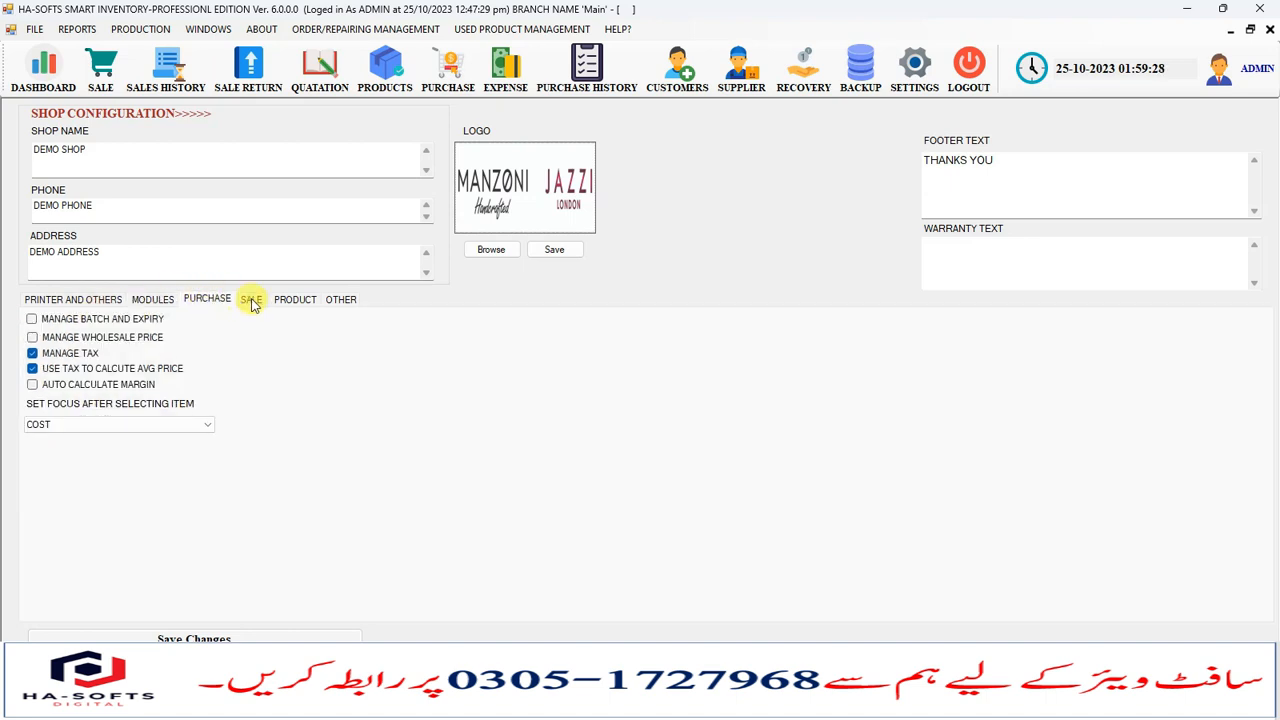
pyautogui.click(250, 302)
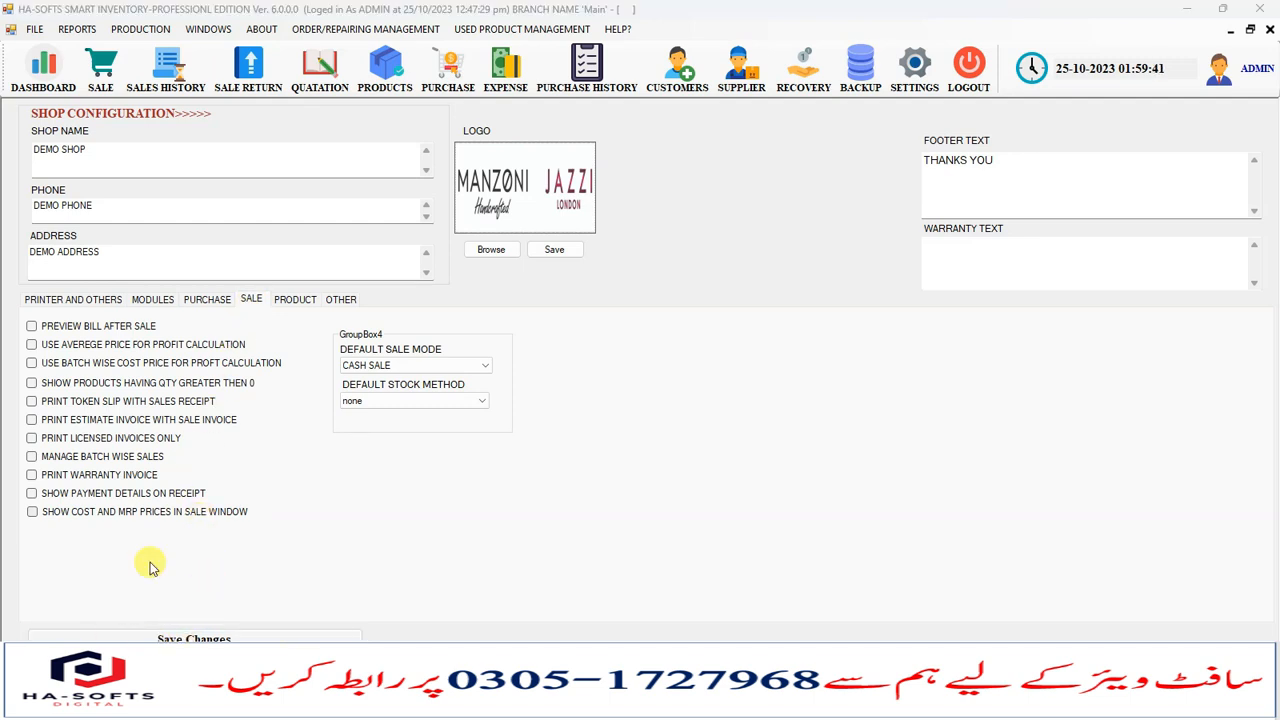
pyautogui.click(293, 303)
pyautogui.click(252, 301)
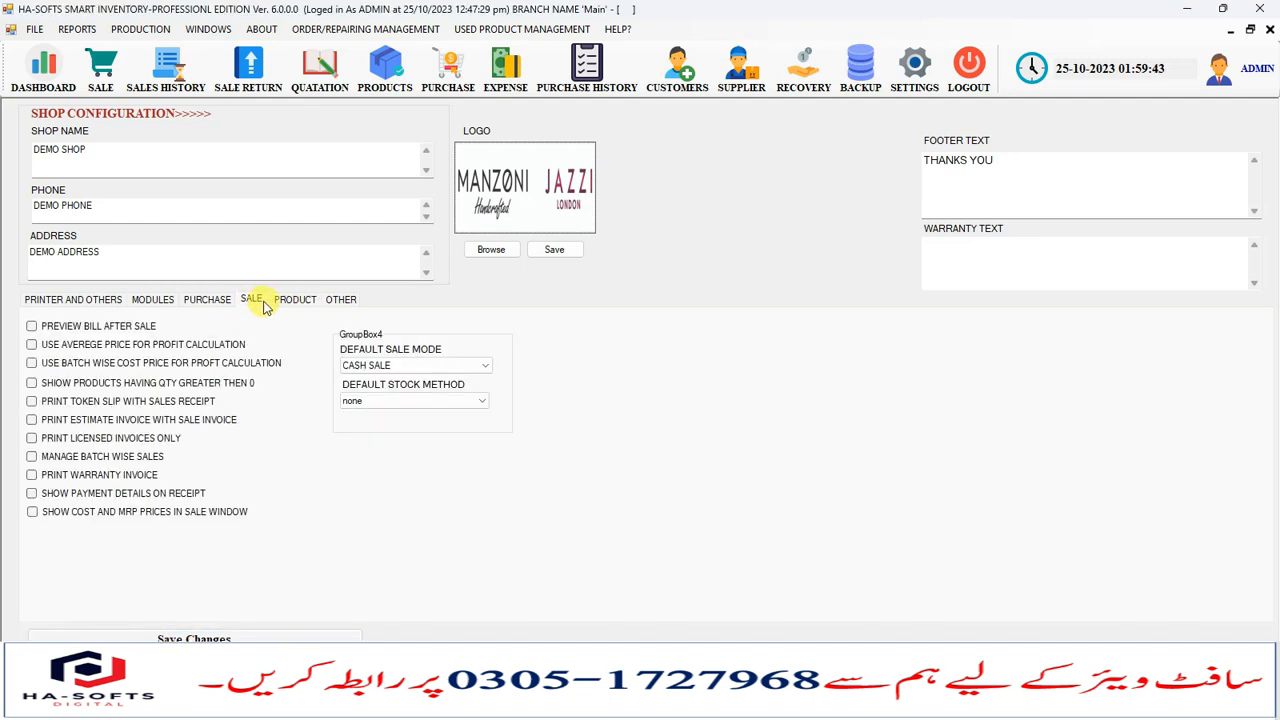
pyautogui.click(340, 302)
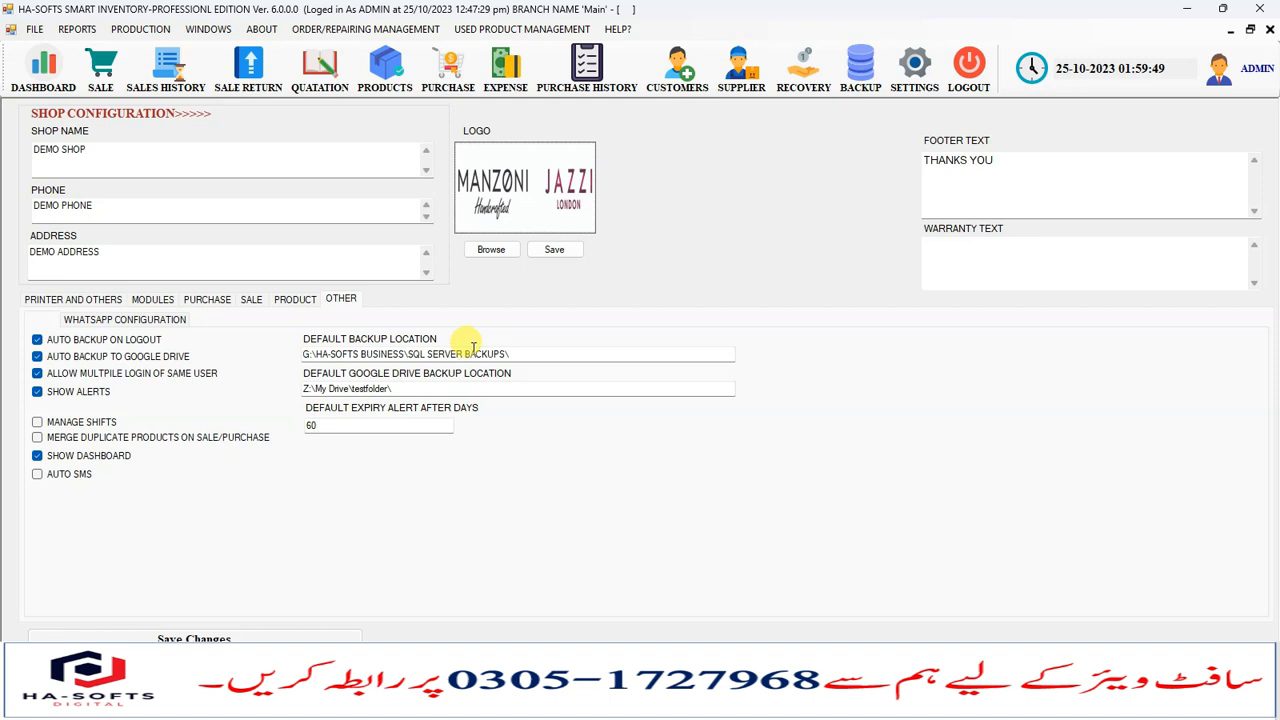
# - Examine the default backup location, Google Drive backup path and expiry alert days fields
pyautogui.click(515, 353)
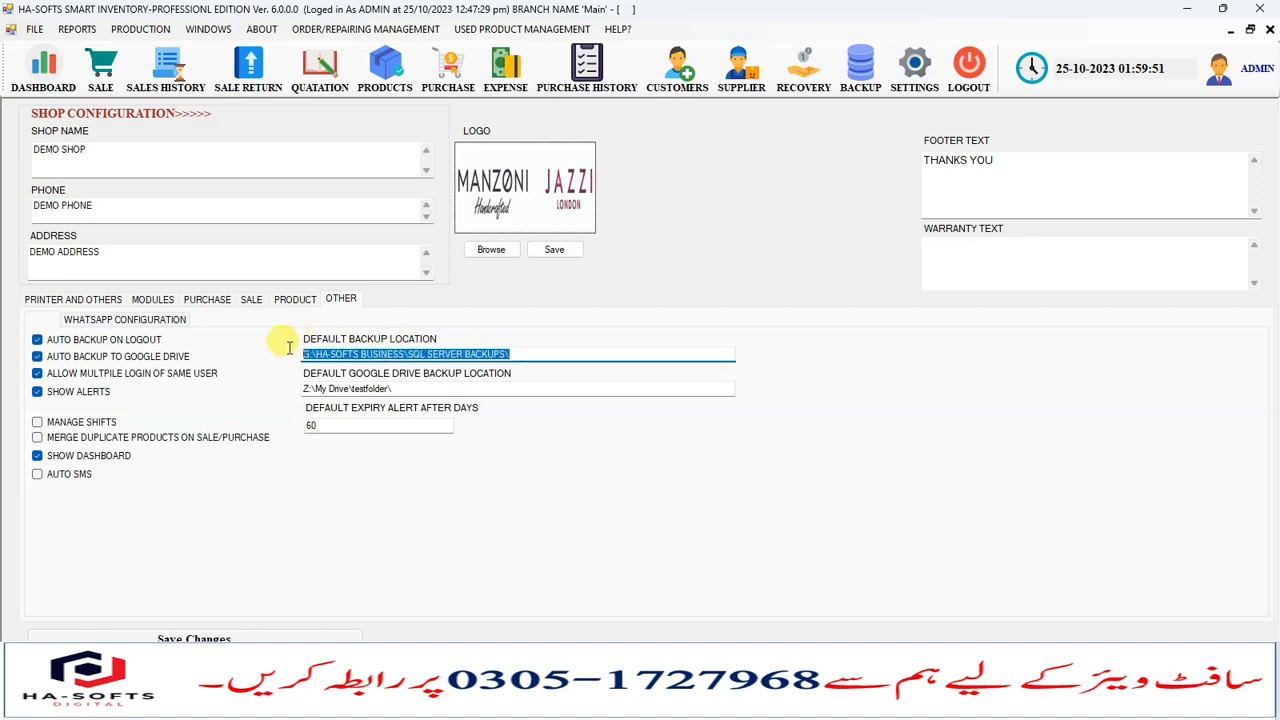
pyautogui.click(374, 354)
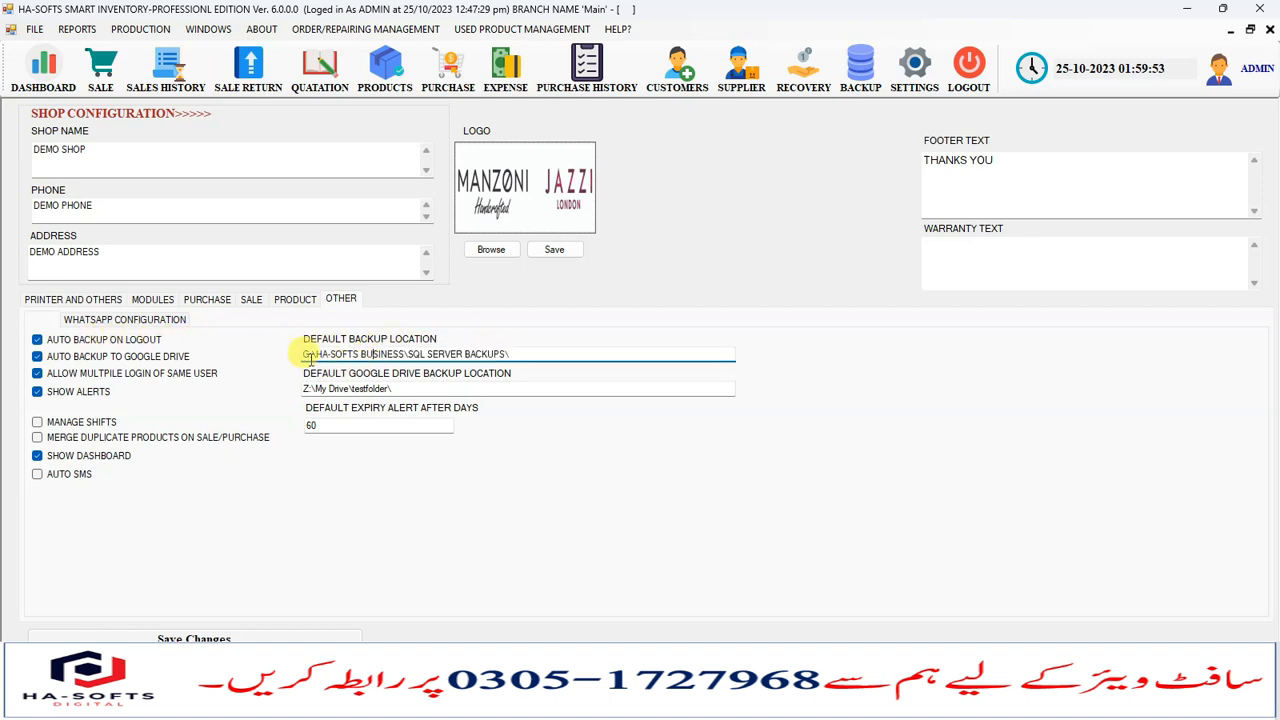
pyautogui.moveTo(305, 354); pyautogui.dragTo(510, 353)
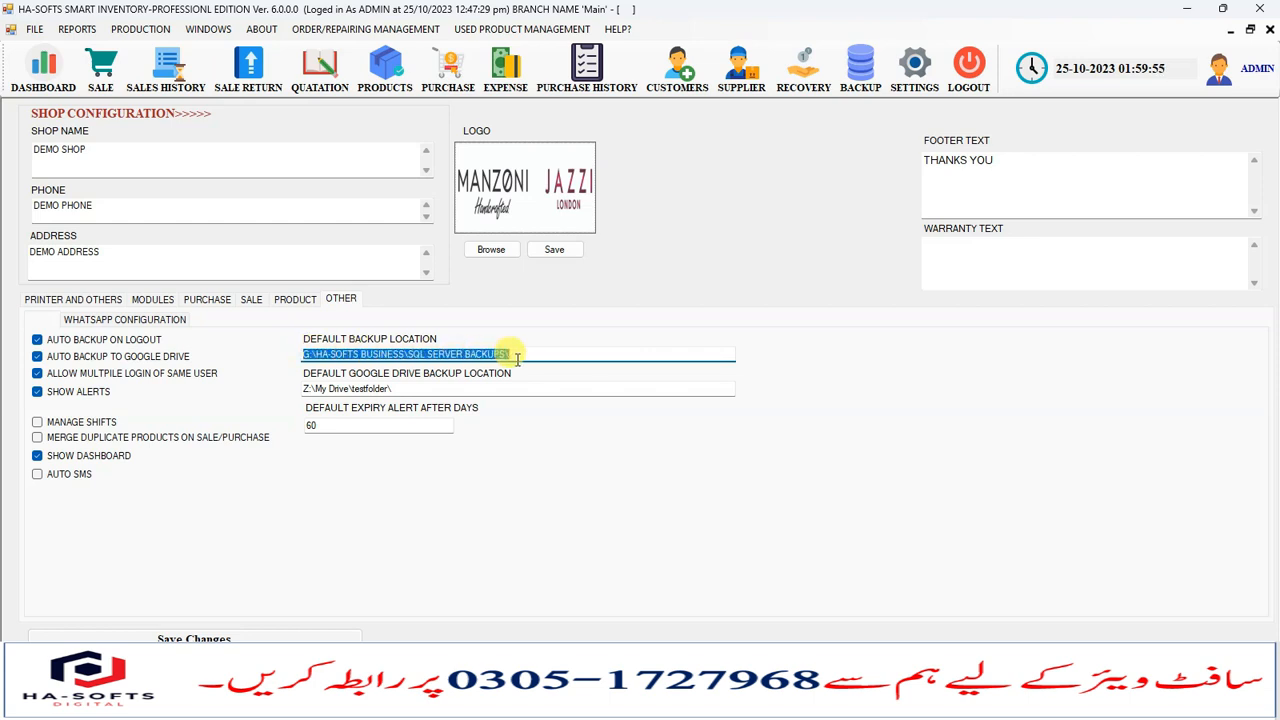
pyautogui.click(524, 356)
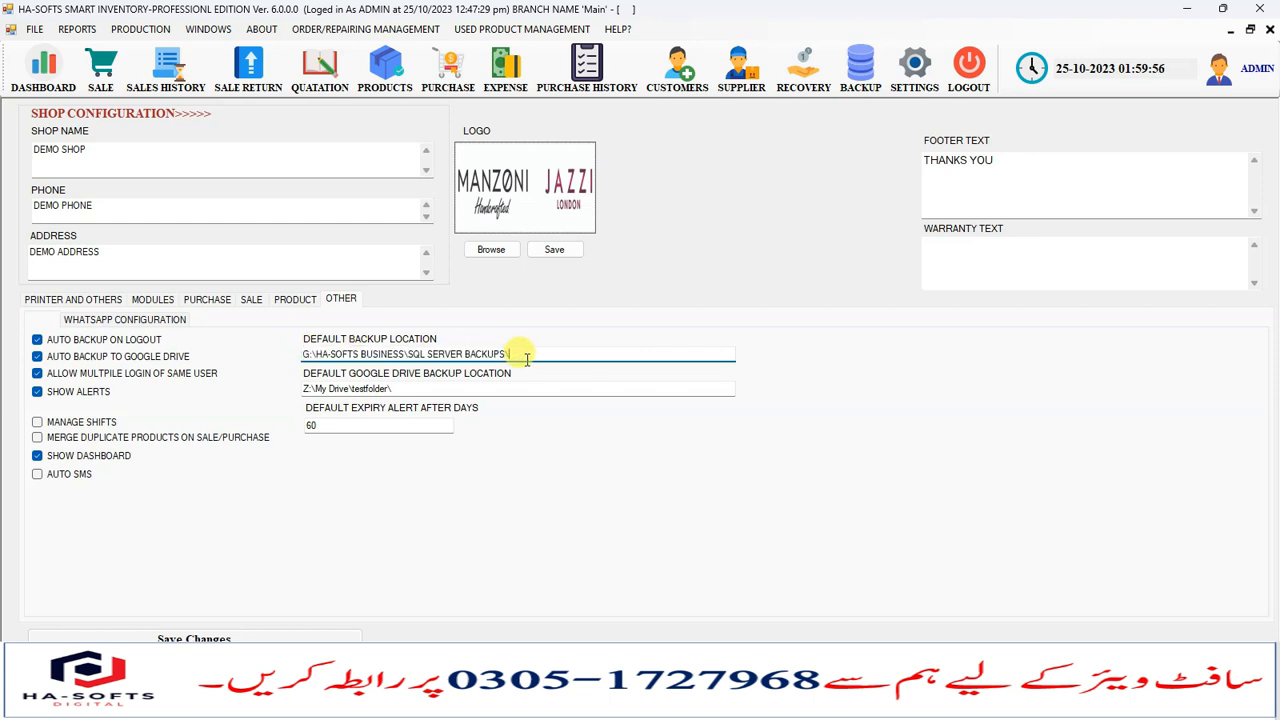
pyautogui.click(395, 388)
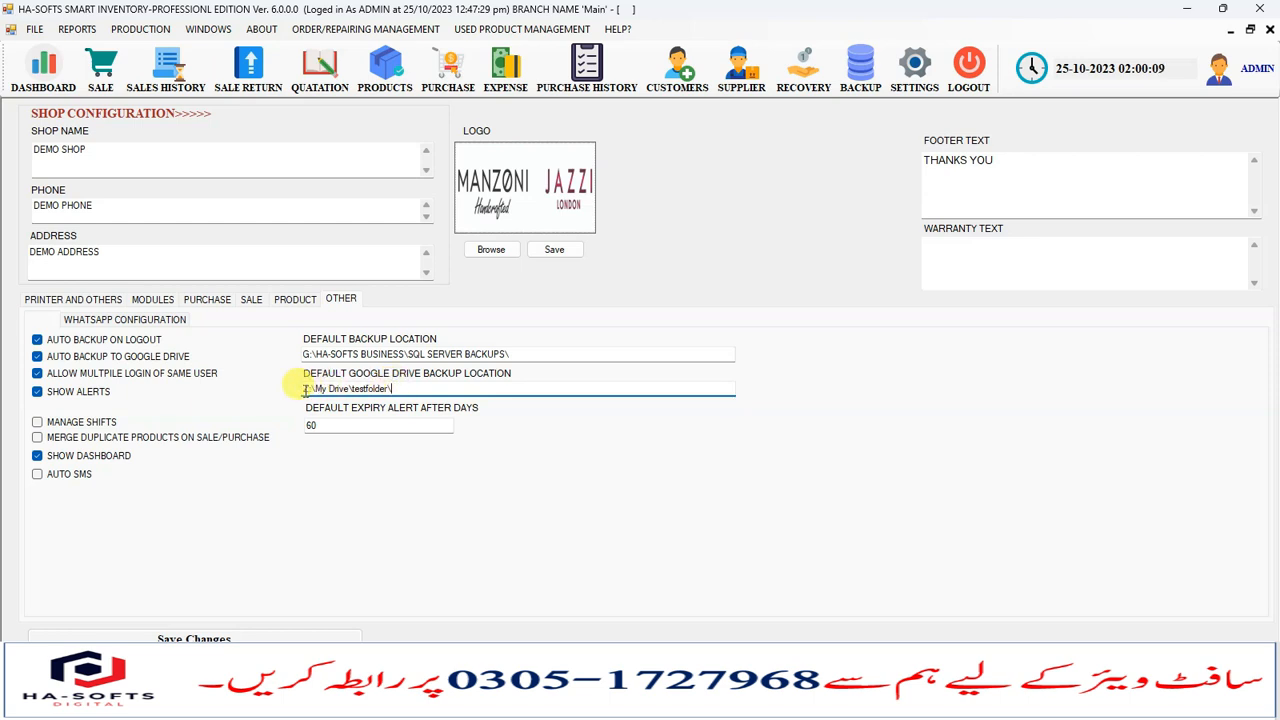
pyautogui.moveTo(306, 389); pyautogui.dragTo(410, 390)
pyautogui.click(409, 390)
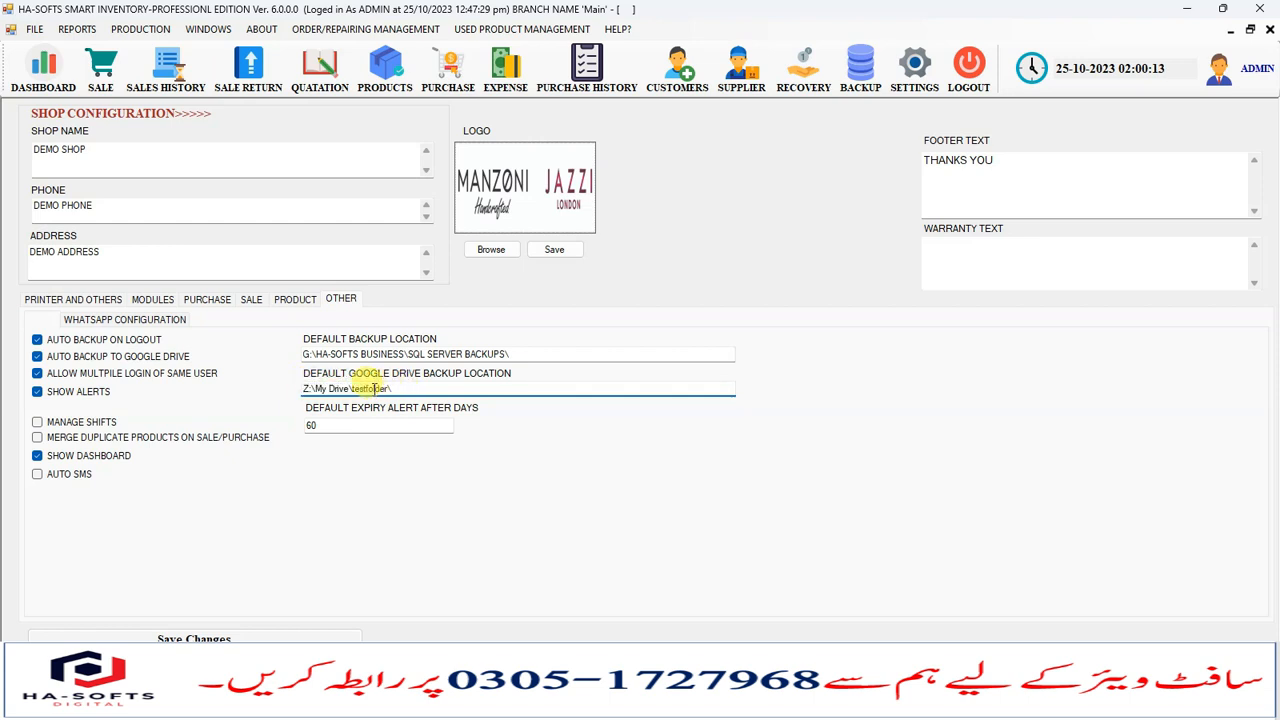
pyautogui.moveTo(416, 389); pyautogui.dragTo(279, 391)
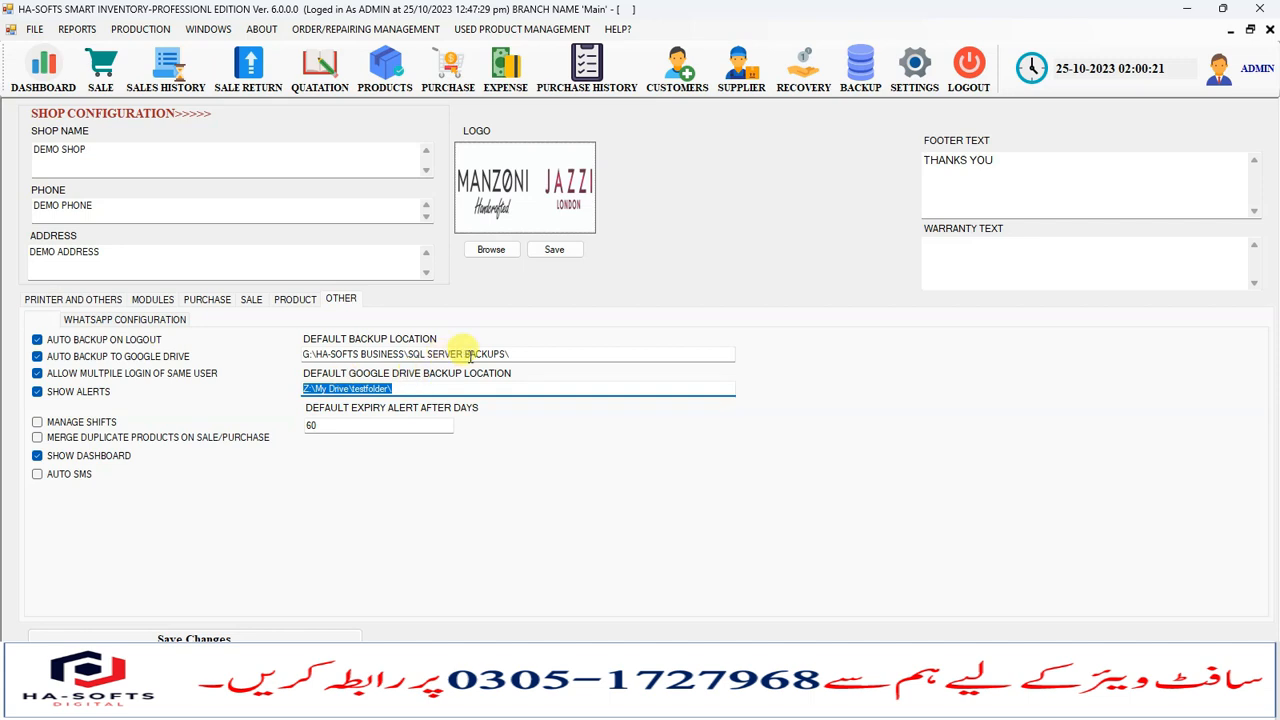
pyautogui.moveTo(510, 354); pyautogui.dragTo(290, 348)
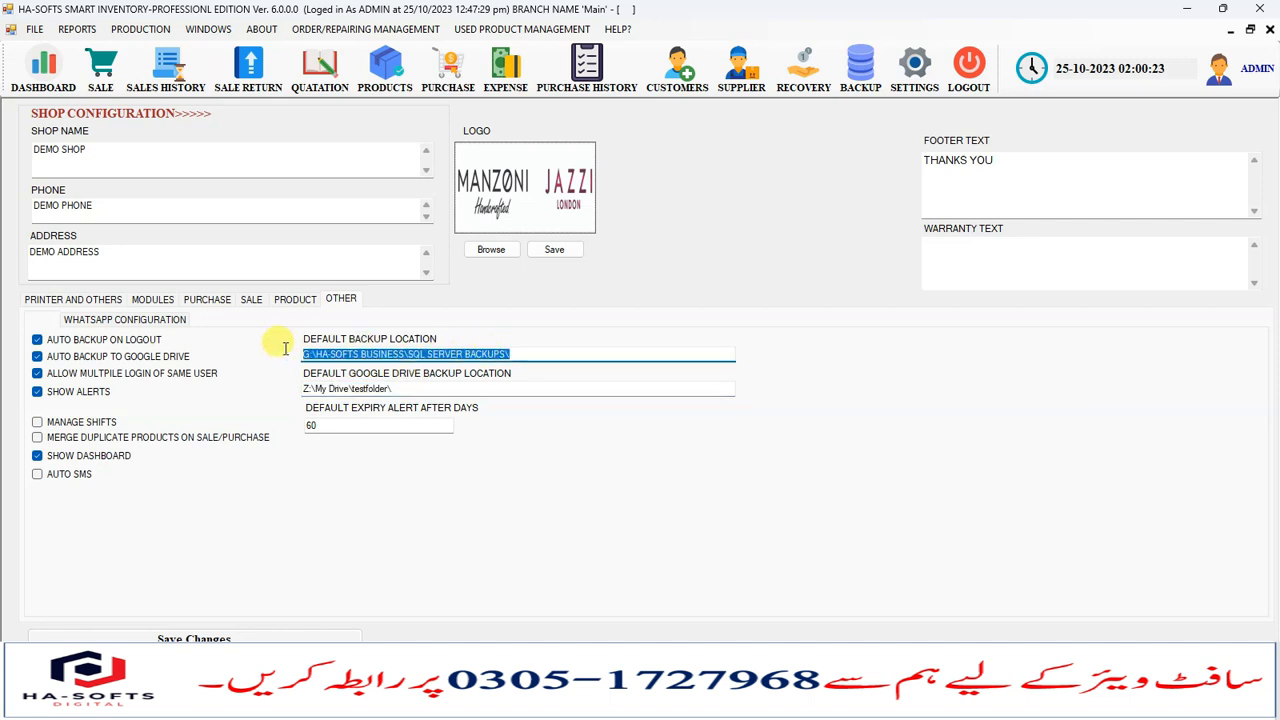
pyautogui.click(429, 388)
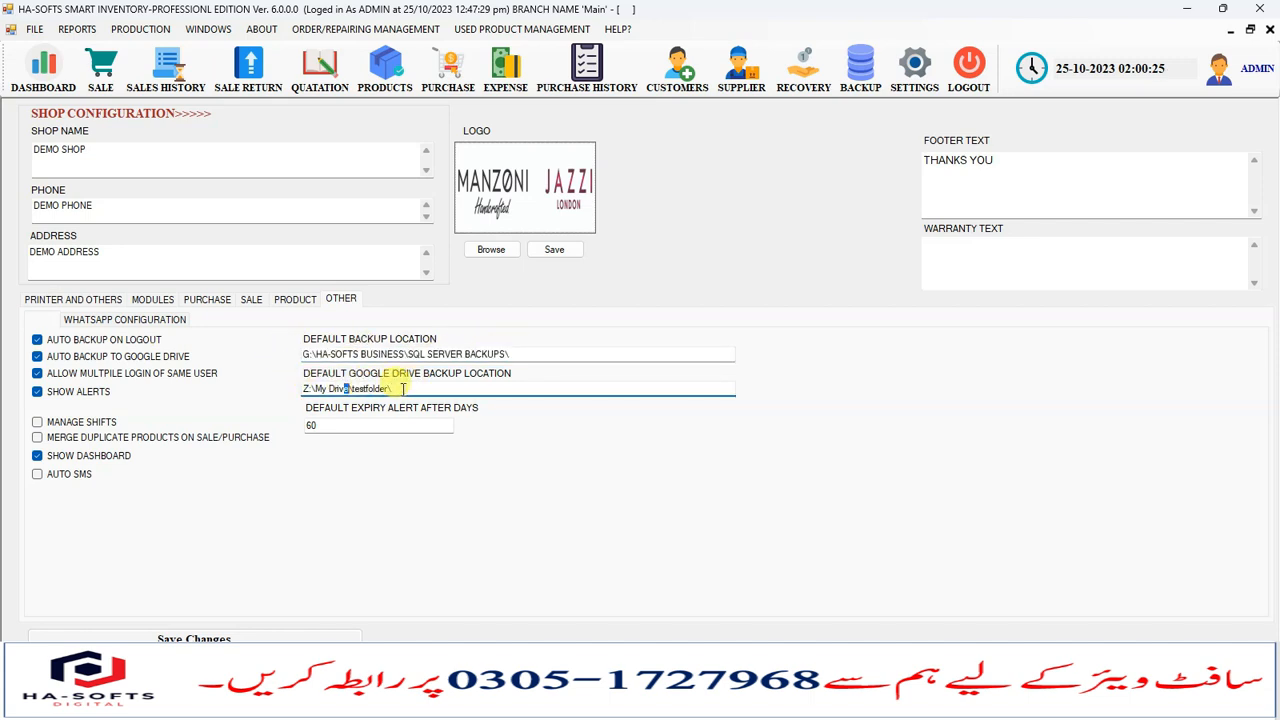
pyautogui.moveTo(417, 387); pyautogui.dragTo(300, 385)
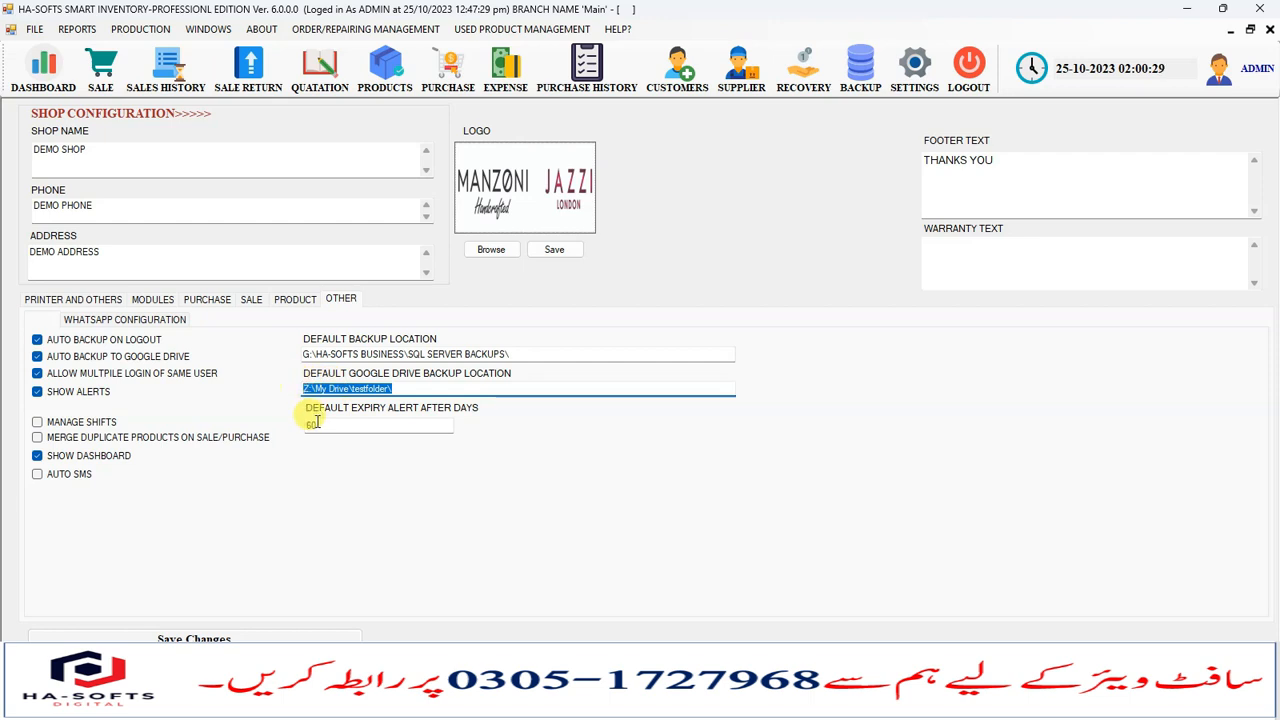
pyautogui.click(314, 424)
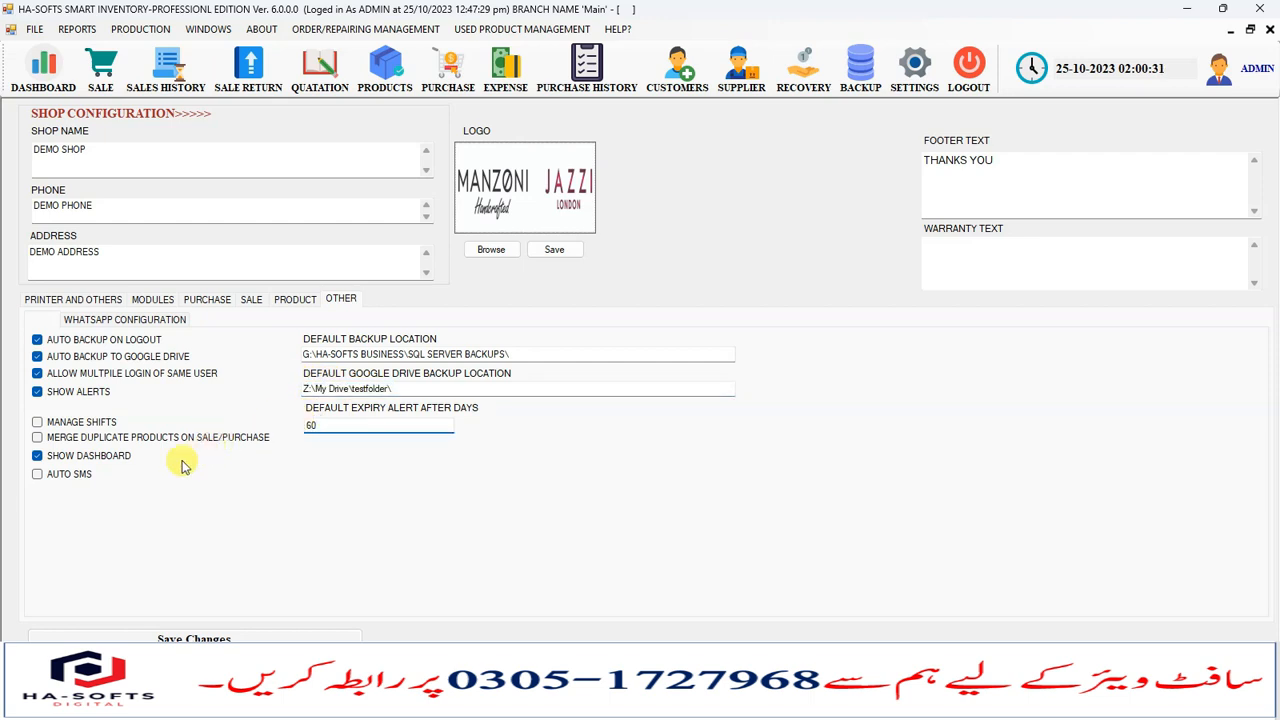
# - View the WhatsApp configuration options under the Other settings
pyautogui.click(141, 320)
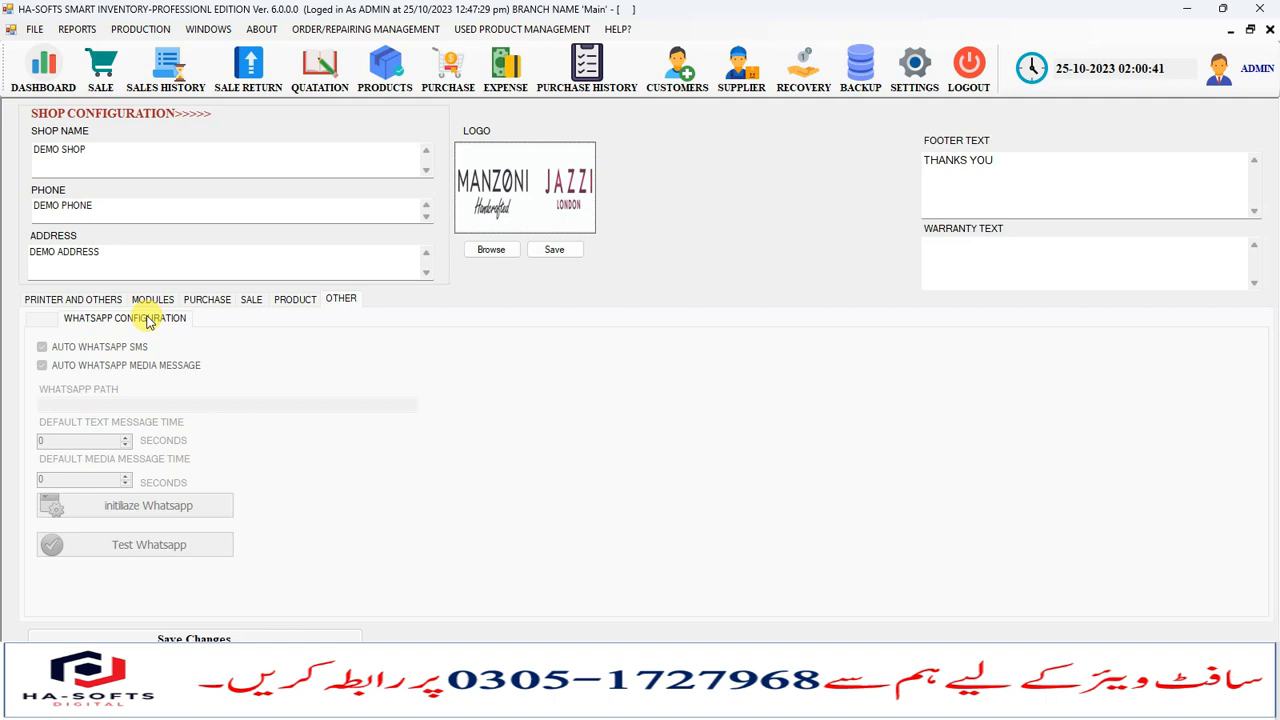
pyautogui.click(32, 320)
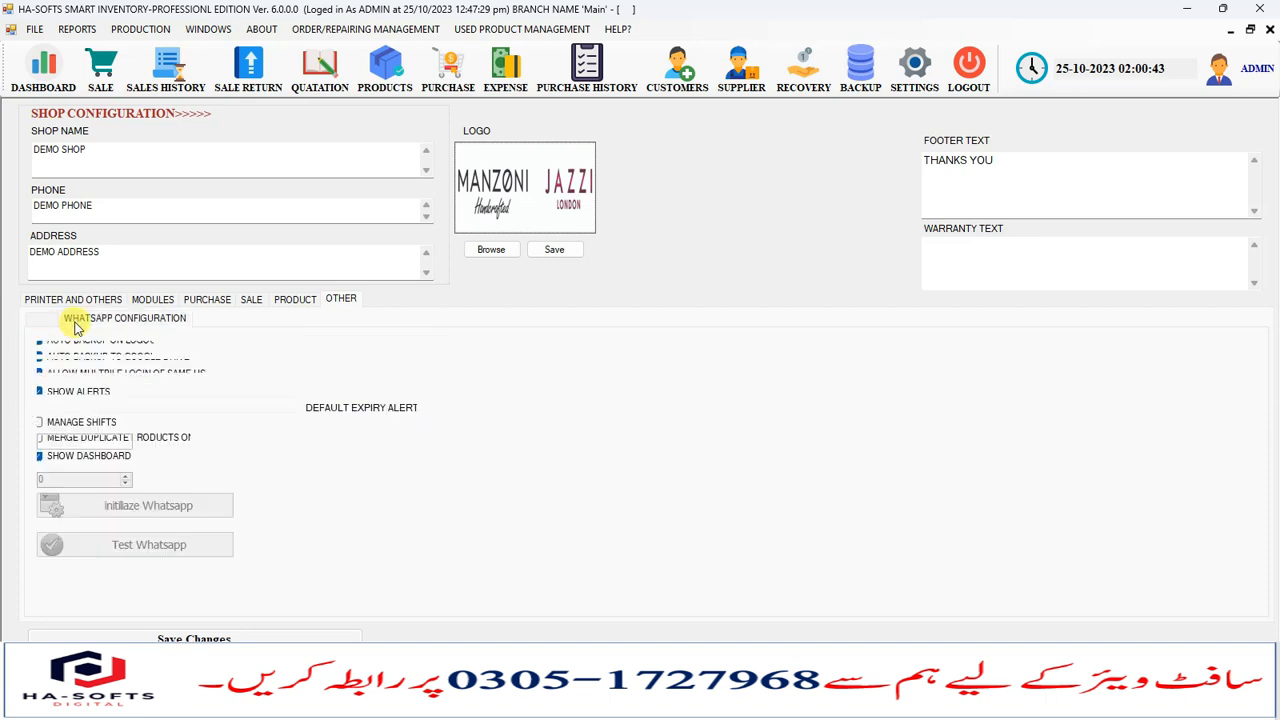
pyautogui.click(75, 322)
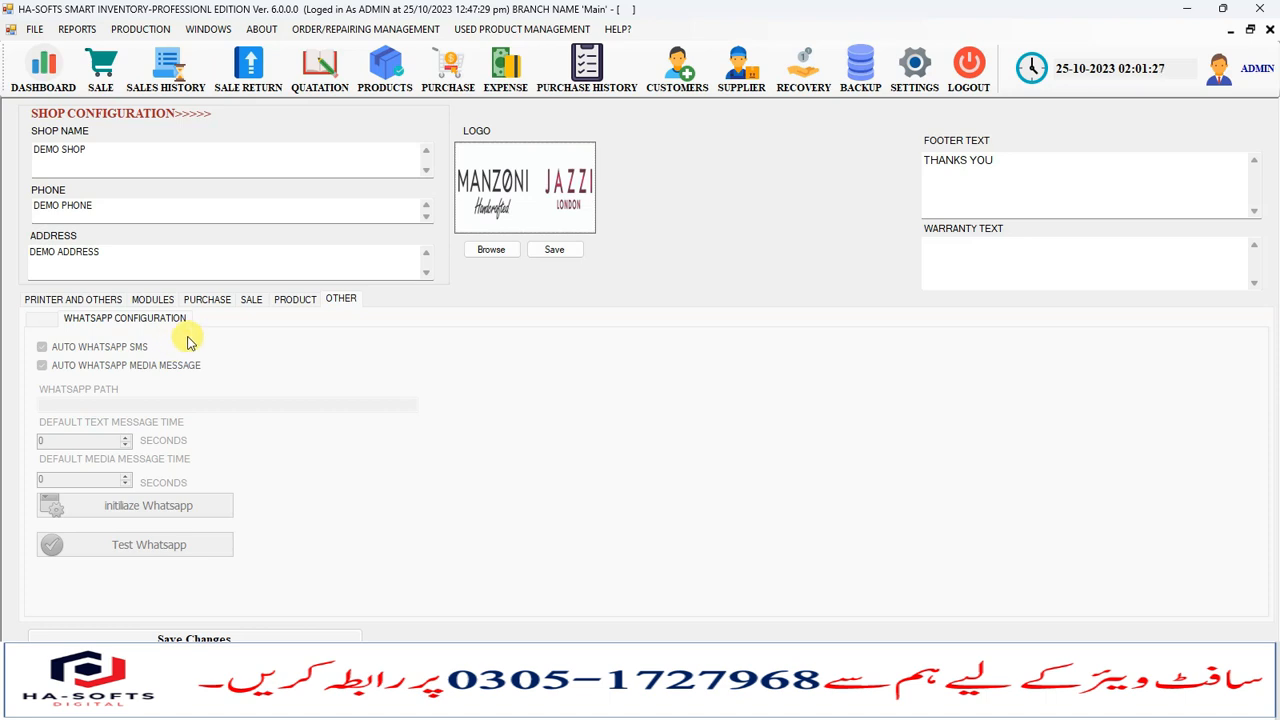
pyautogui.click(299, 304)
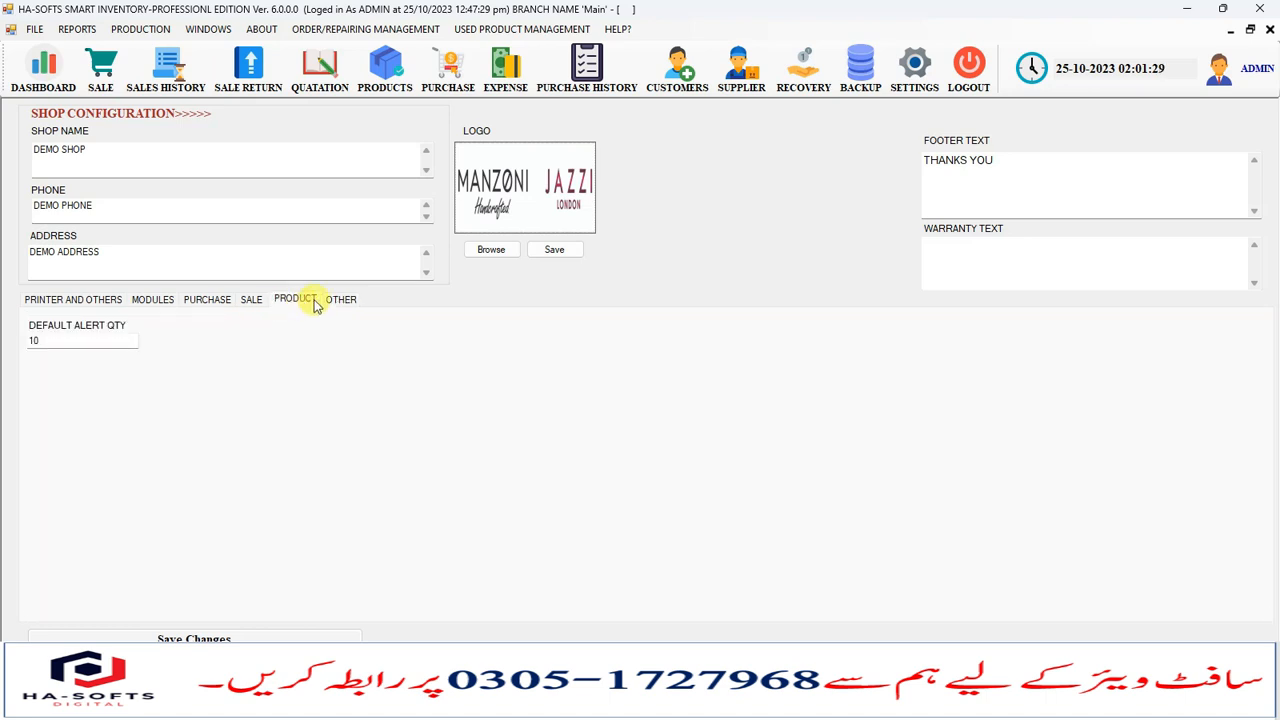
pyautogui.click(345, 299)
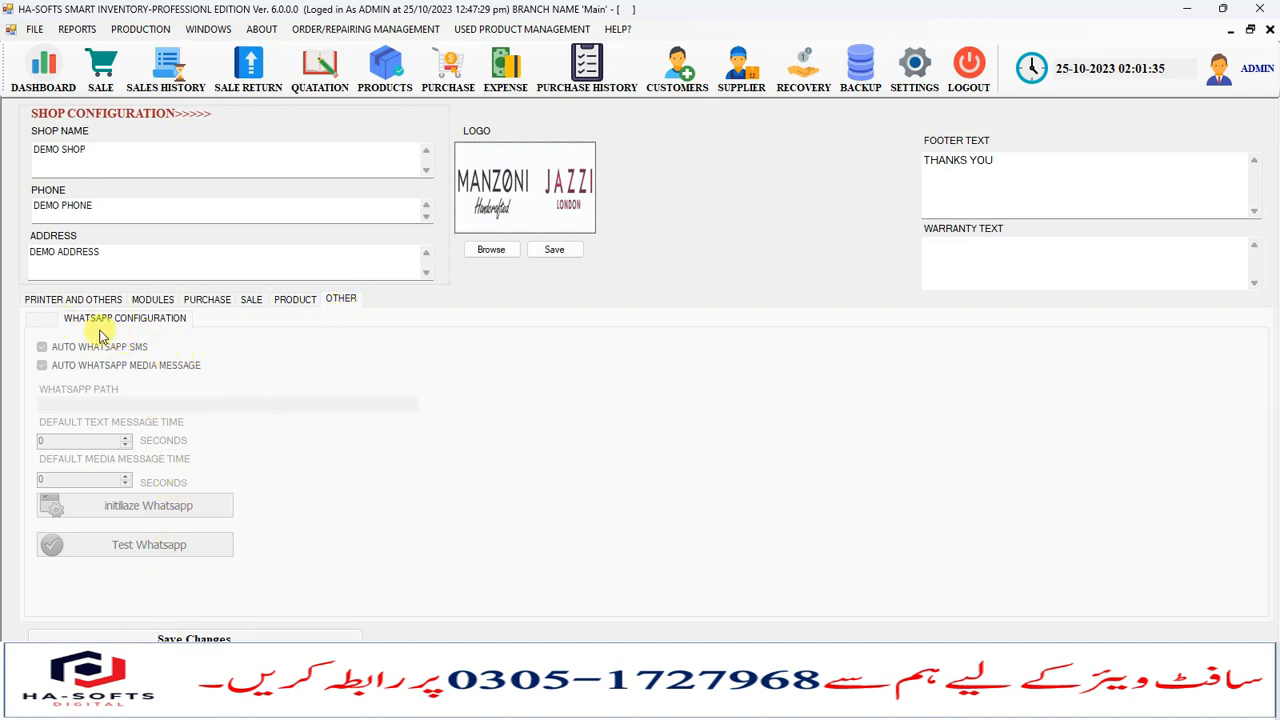
# - Leaf through the remaining settings pages and close the settings window
pyautogui.click(44, 320)
pyautogui.click(77, 320)
pyautogui.click(57, 321)
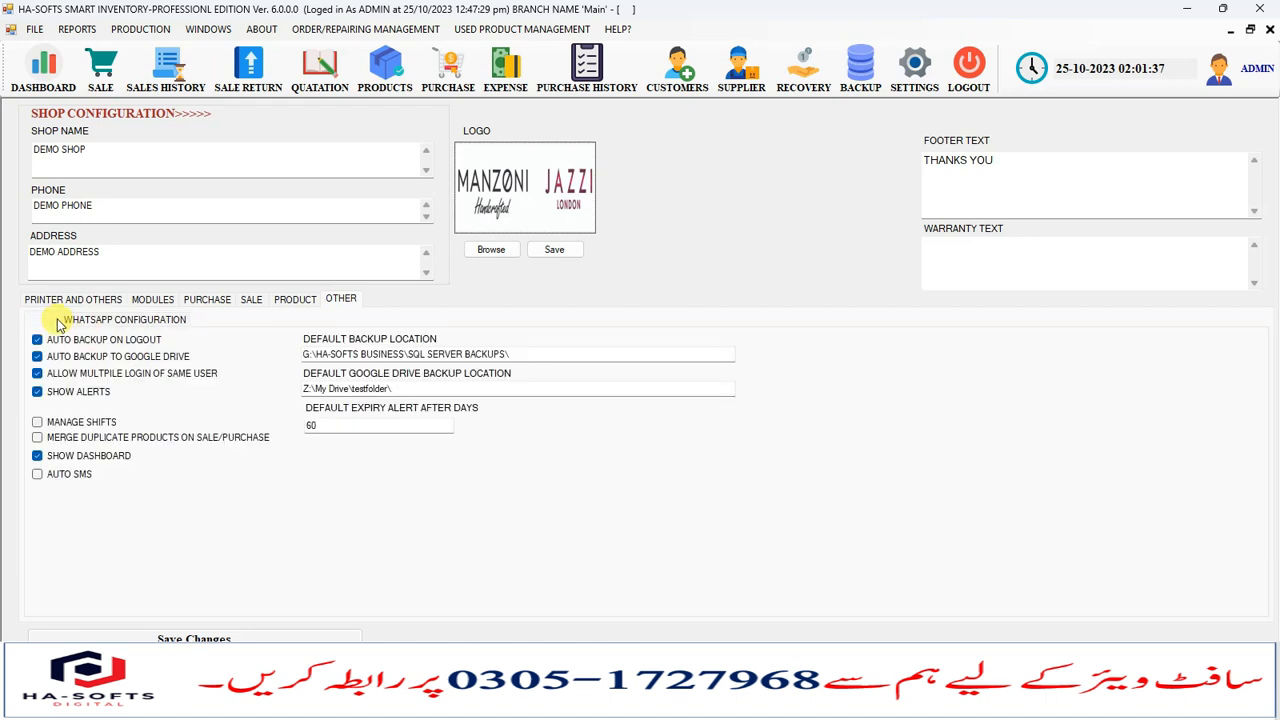
pyautogui.click(190, 300)
pyautogui.click(152, 300)
pyautogui.click(108, 300)
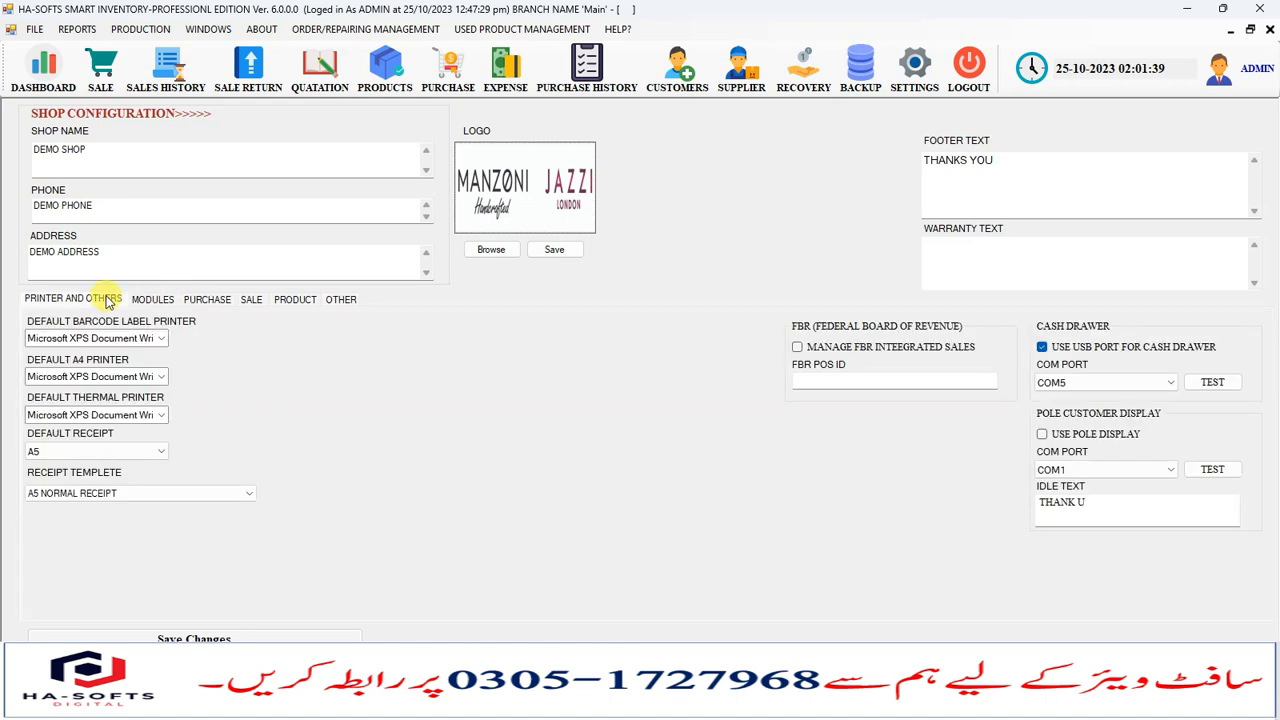
pyautogui.click(251, 299)
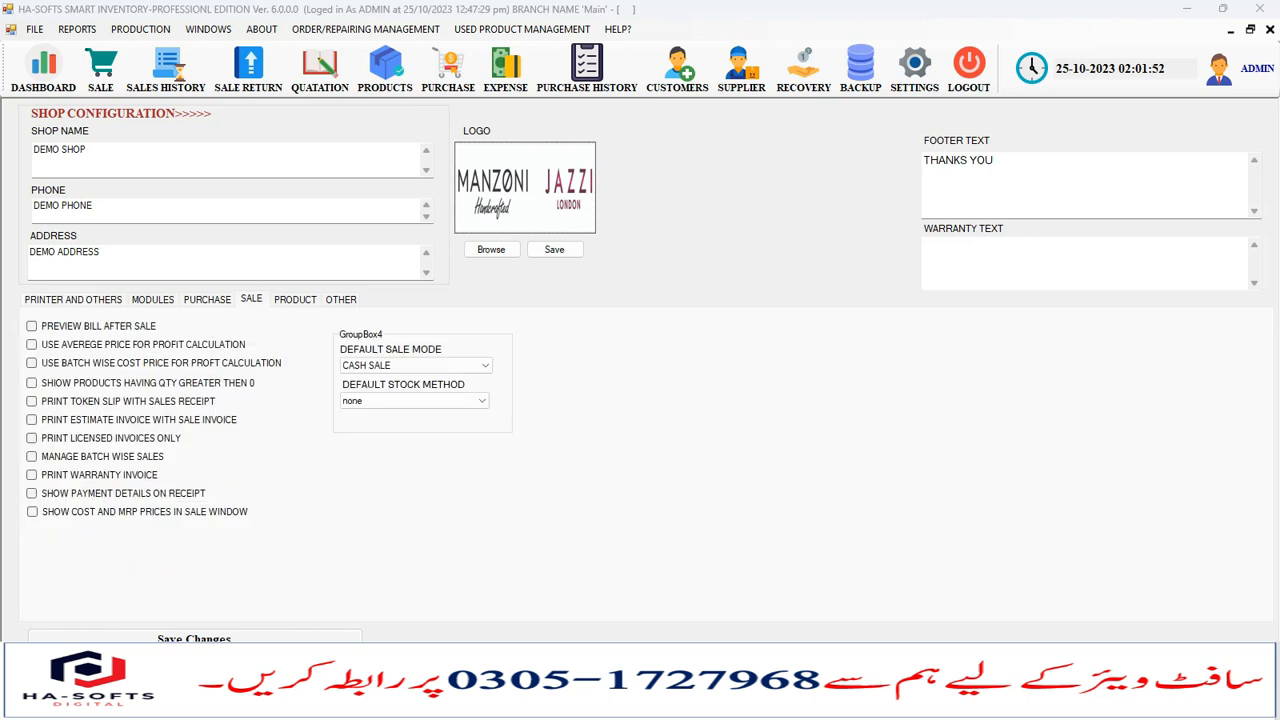
pyautogui.click(1270, 29)
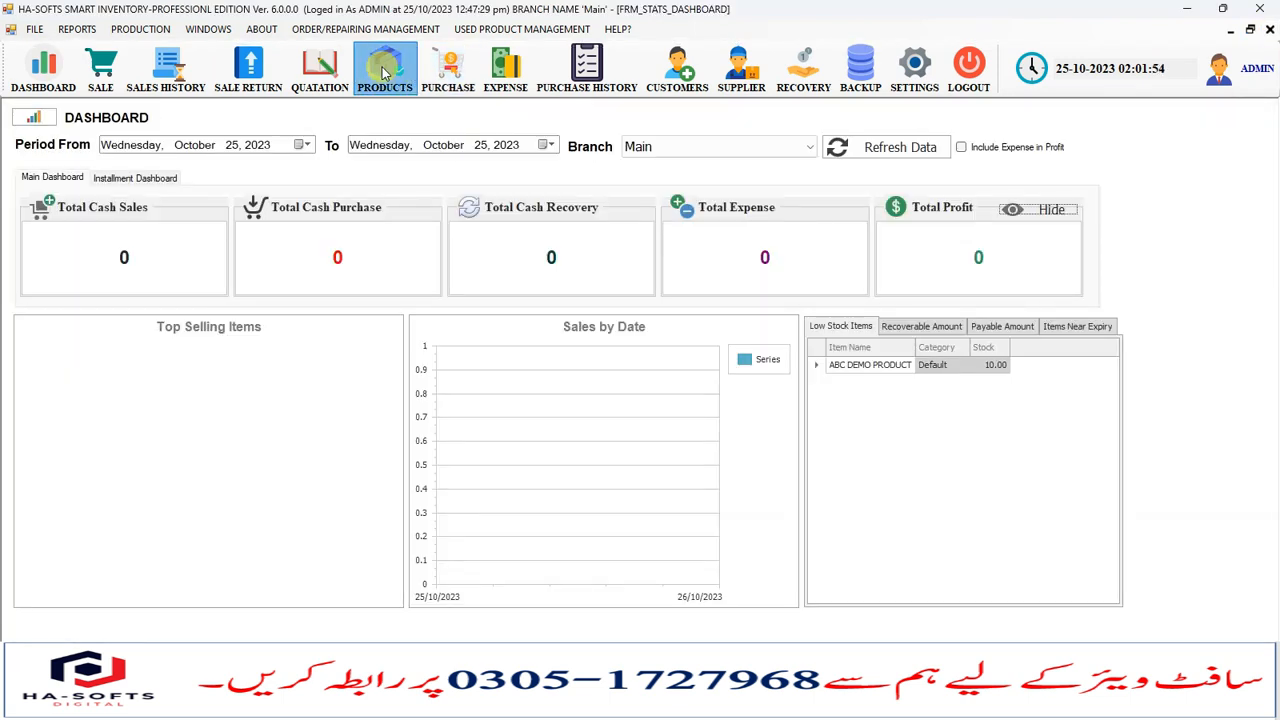
# - Open the product definition screen and examine its category, manufacturer, price and quantity fields
pyautogui.click(385, 66)
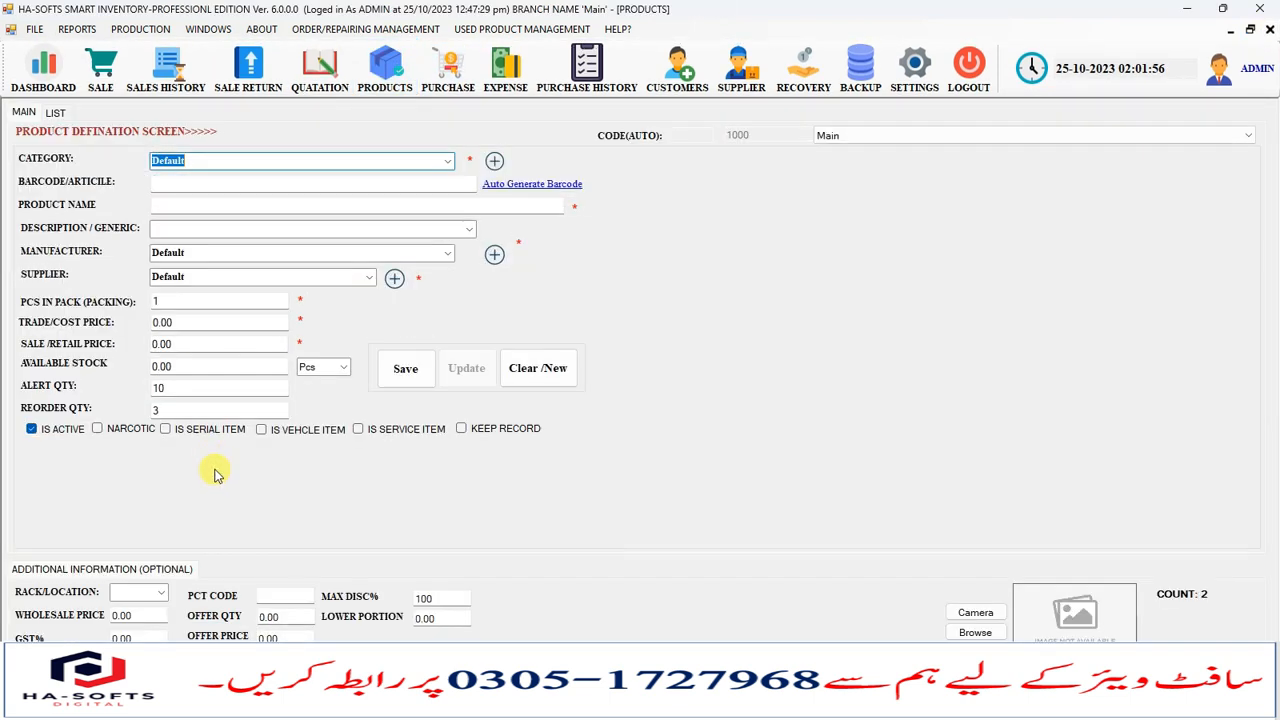
pyautogui.click(223, 251)
pyautogui.click(223, 344)
pyautogui.click(224, 410)
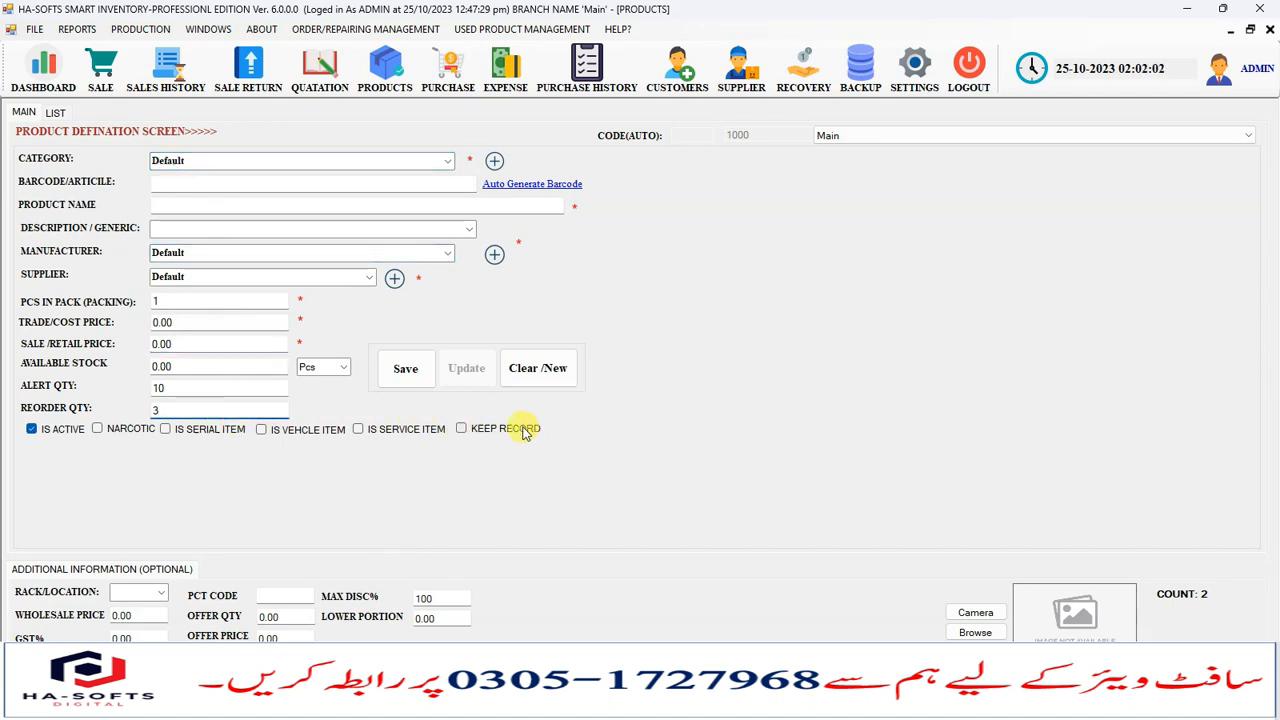
# - Open the point of sale screen, choose a customer and view that customer's sales history
pyautogui.click(100, 65)
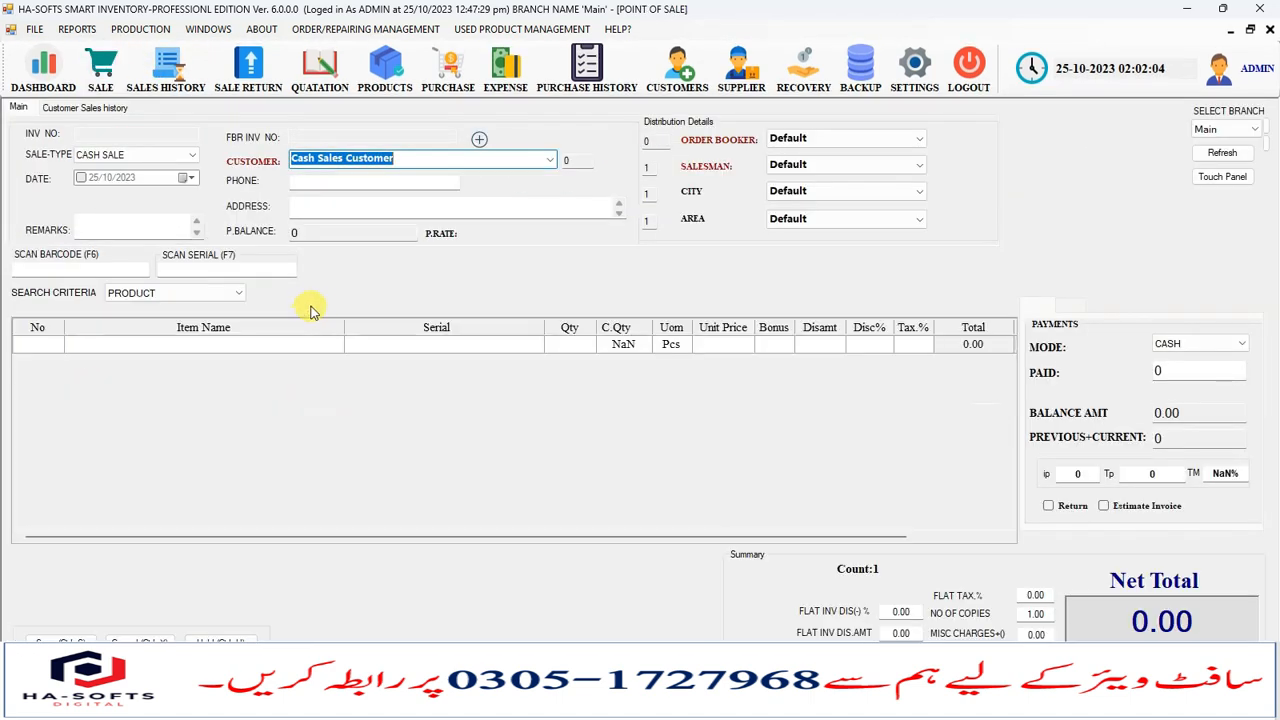
pyautogui.click(549, 159)
pyautogui.click(350, 176)
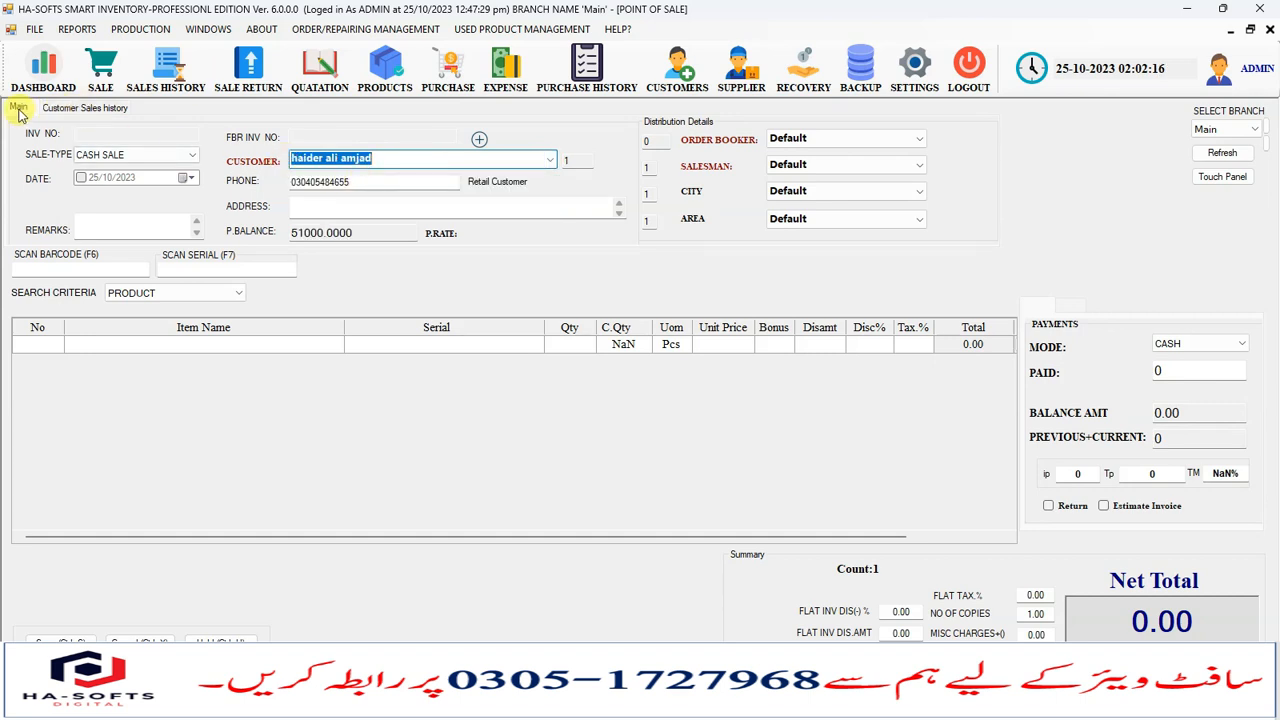
pyautogui.click(62, 107)
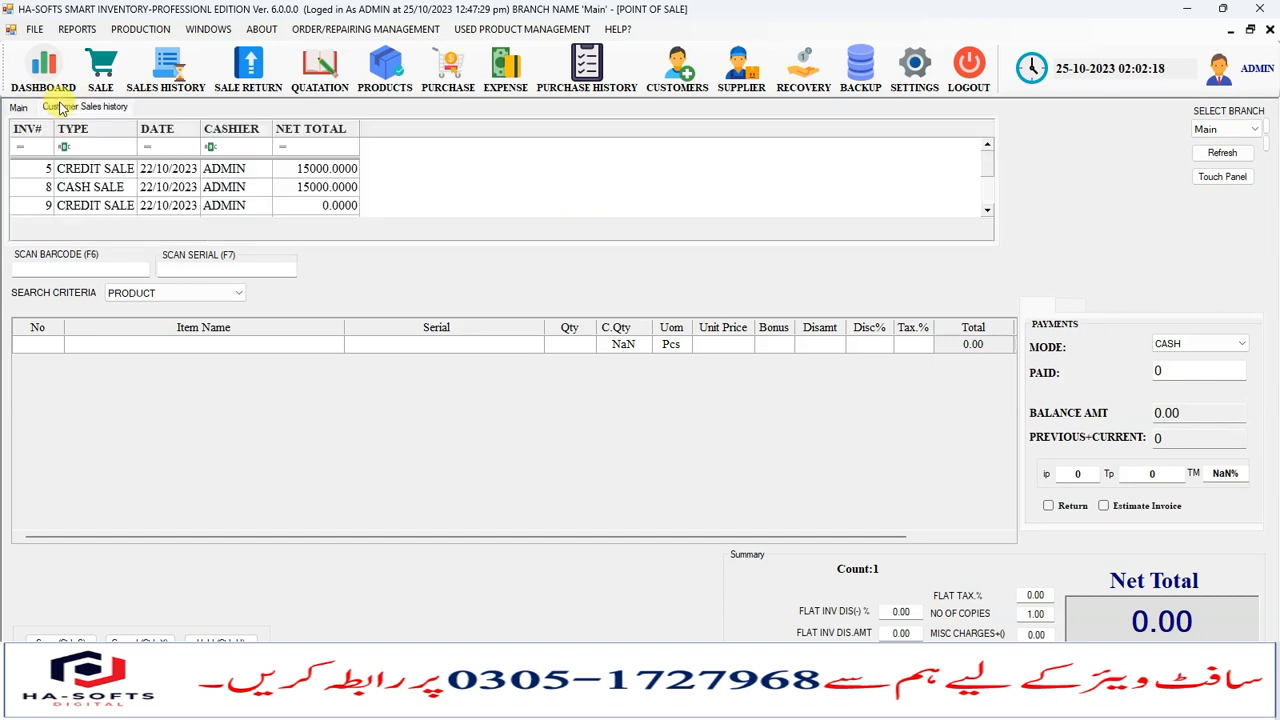
pyautogui.scroll(2, 172, 172)
pyautogui.scroll(-2, 86, 166)
pyautogui.scroll(2, 86, 166)
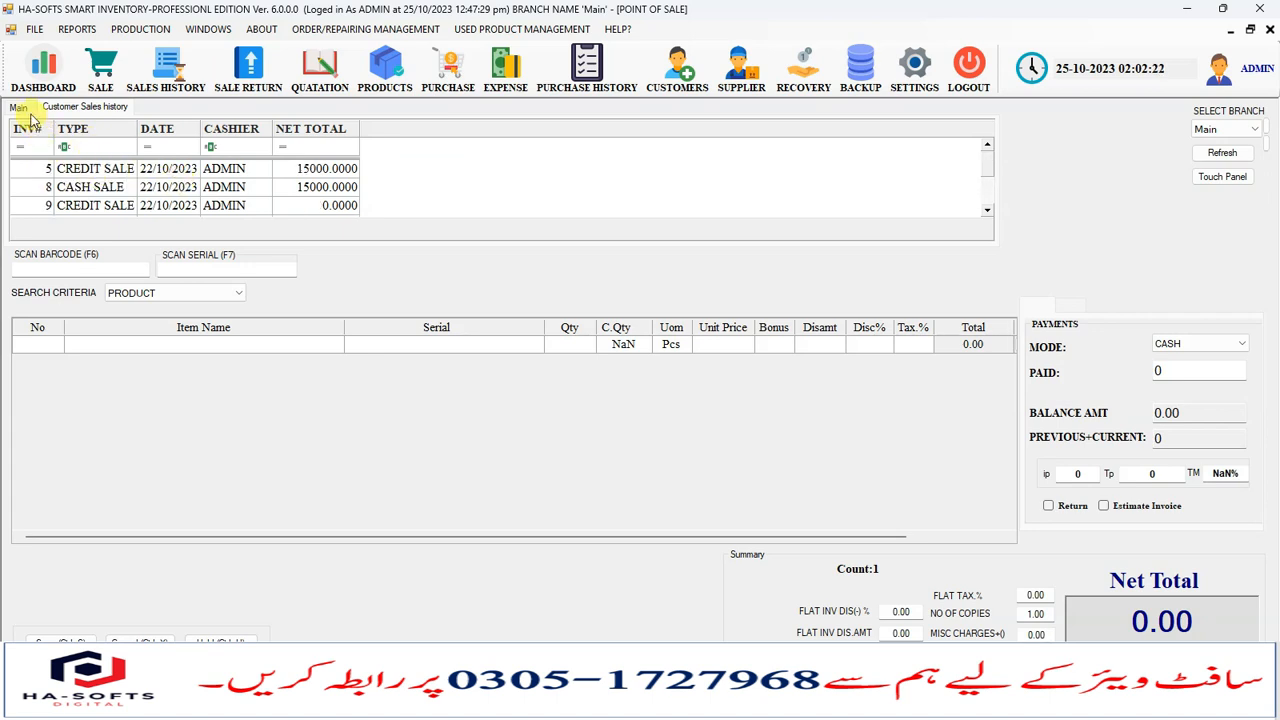
pyautogui.click(20, 107)
# - Switch to a different customer and review that customer's sales history invoices
pyautogui.click(550, 162)
pyautogui.click(550, 162)
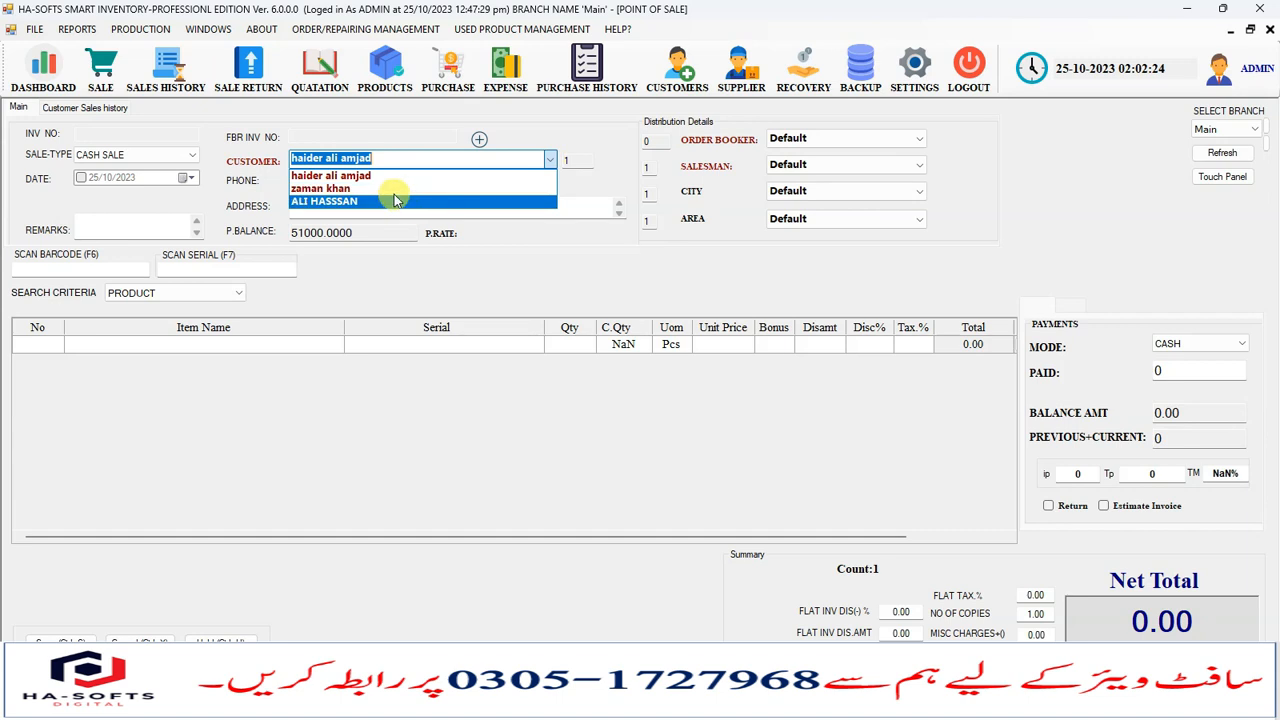
pyautogui.click(386, 190)
pyautogui.click(73, 110)
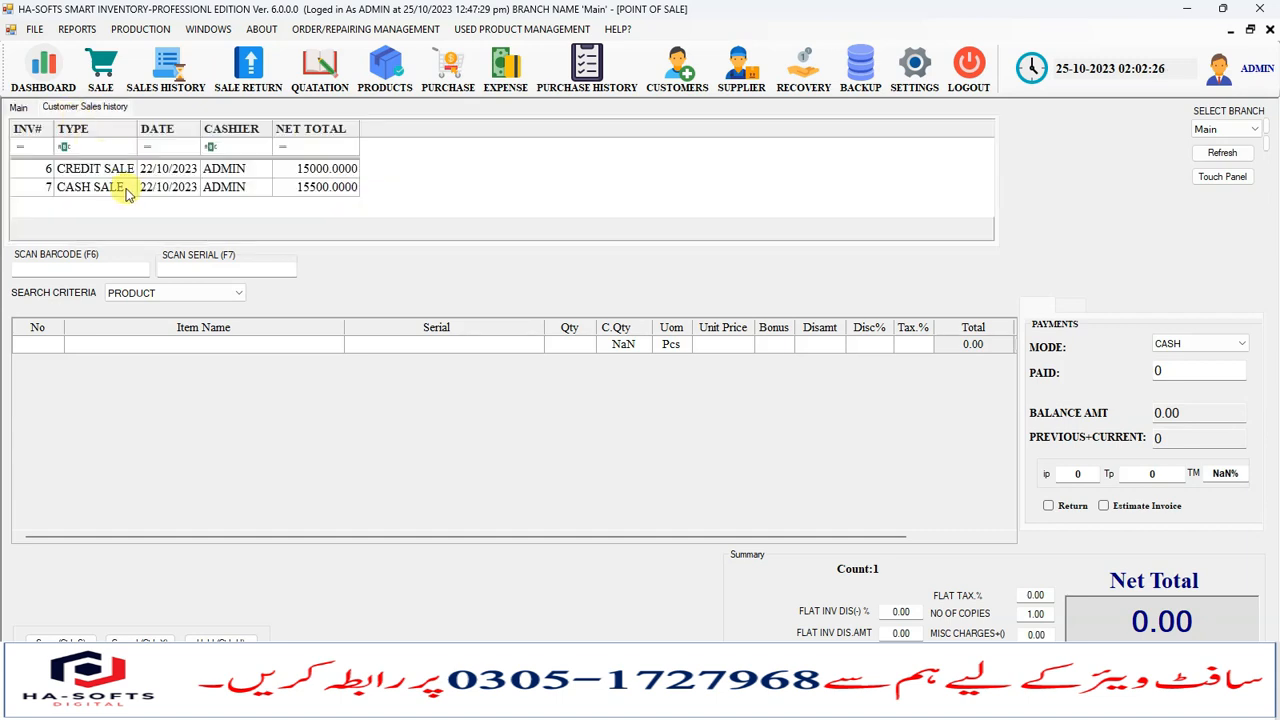
pyautogui.click(19, 107)
pyautogui.click(88, 107)
pyautogui.click(206, 169)
pyautogui.click(206, 186)
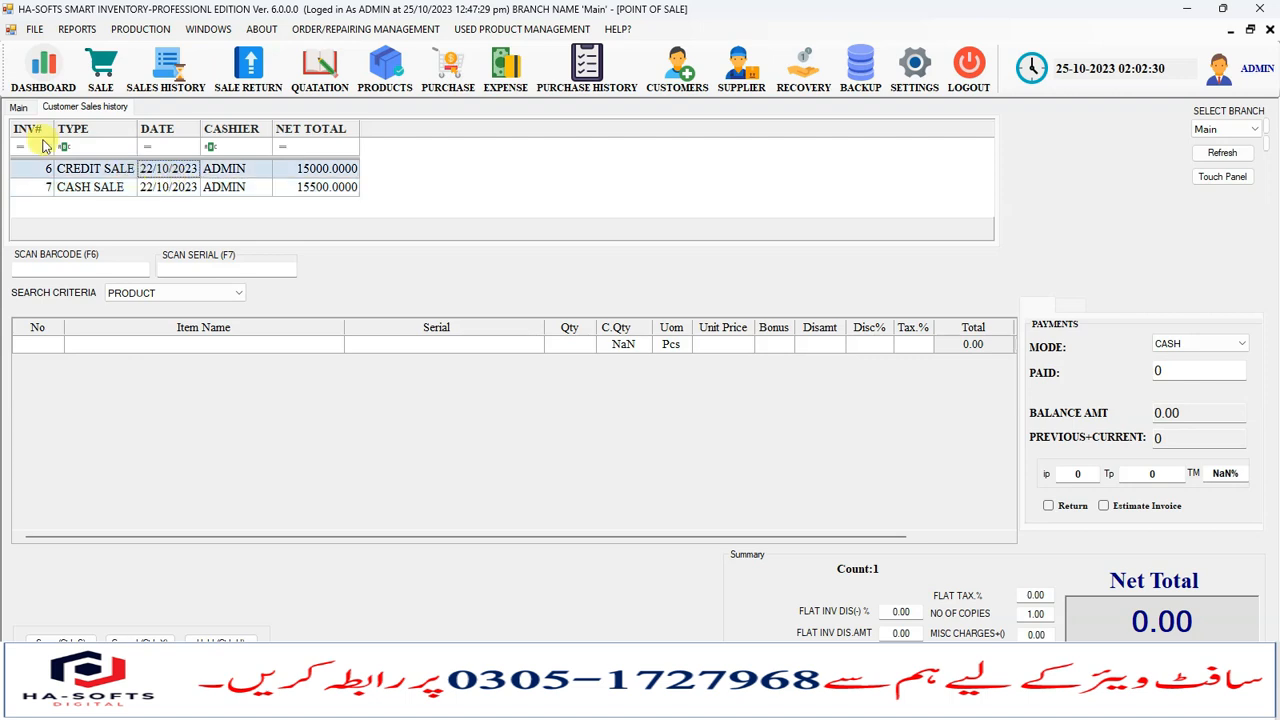
pyautogui.click(19, 107)
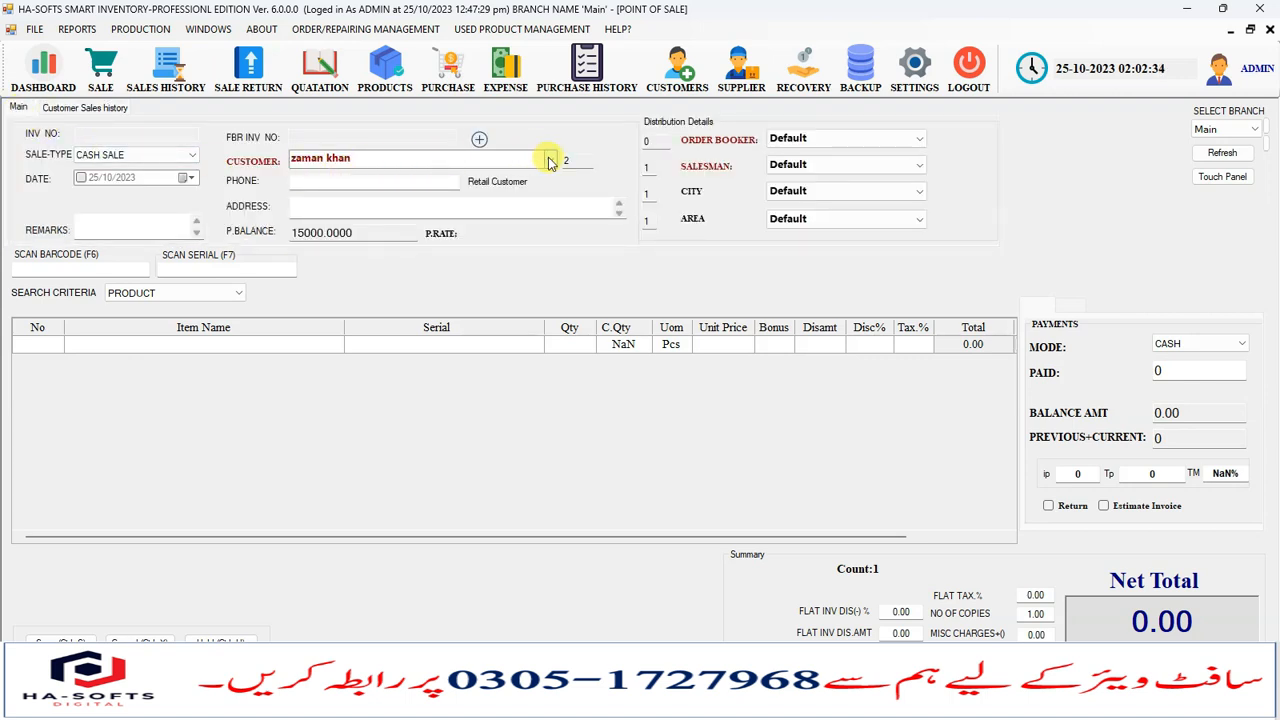
# - Search items by the PRODUCT criterion from the item name cell of the sale grid
pyautogui.click(142, 295)
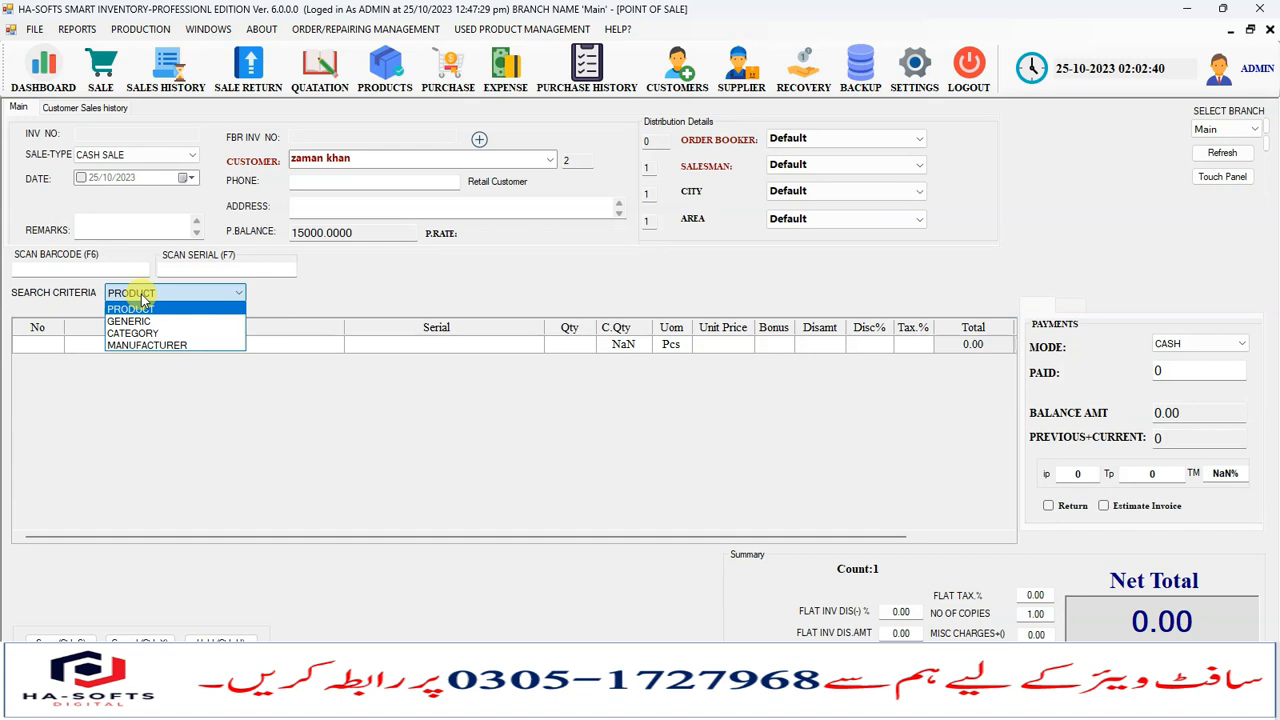
pyautogui.click(133, 305)
pyautogui.click(112, 345)
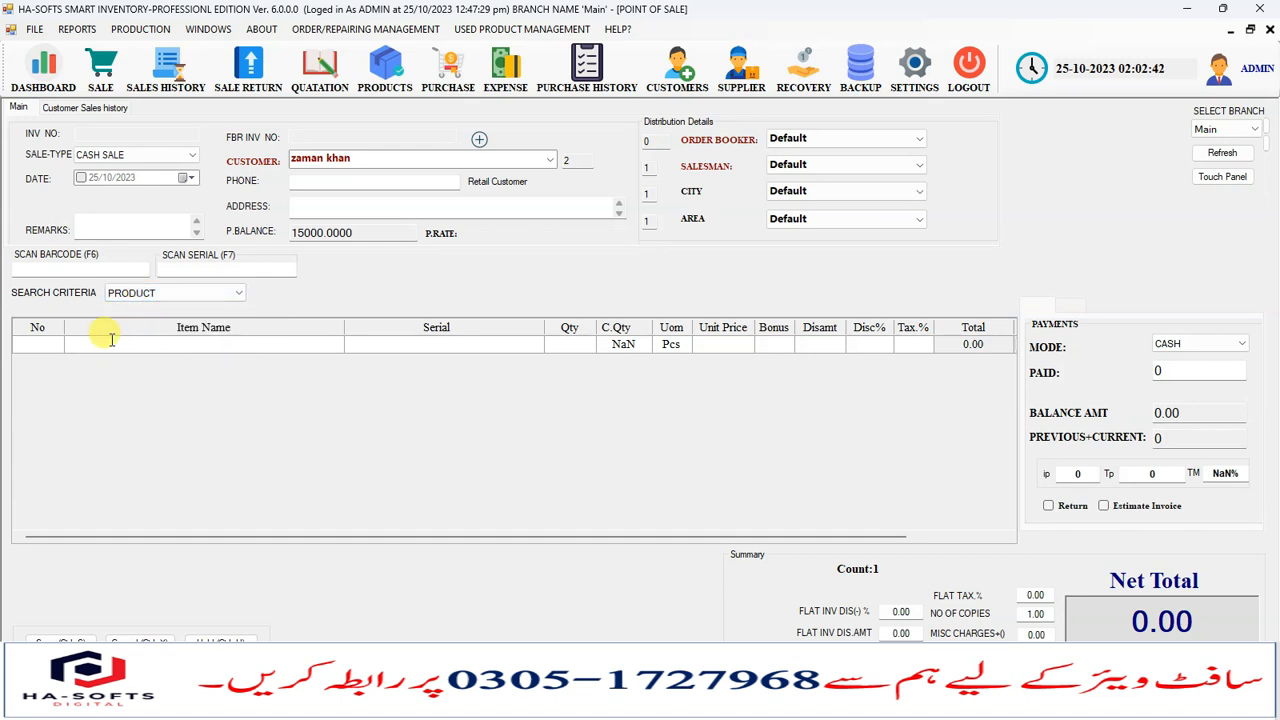
pyautogui.write('s')
pyautogui.press('BackSpace')
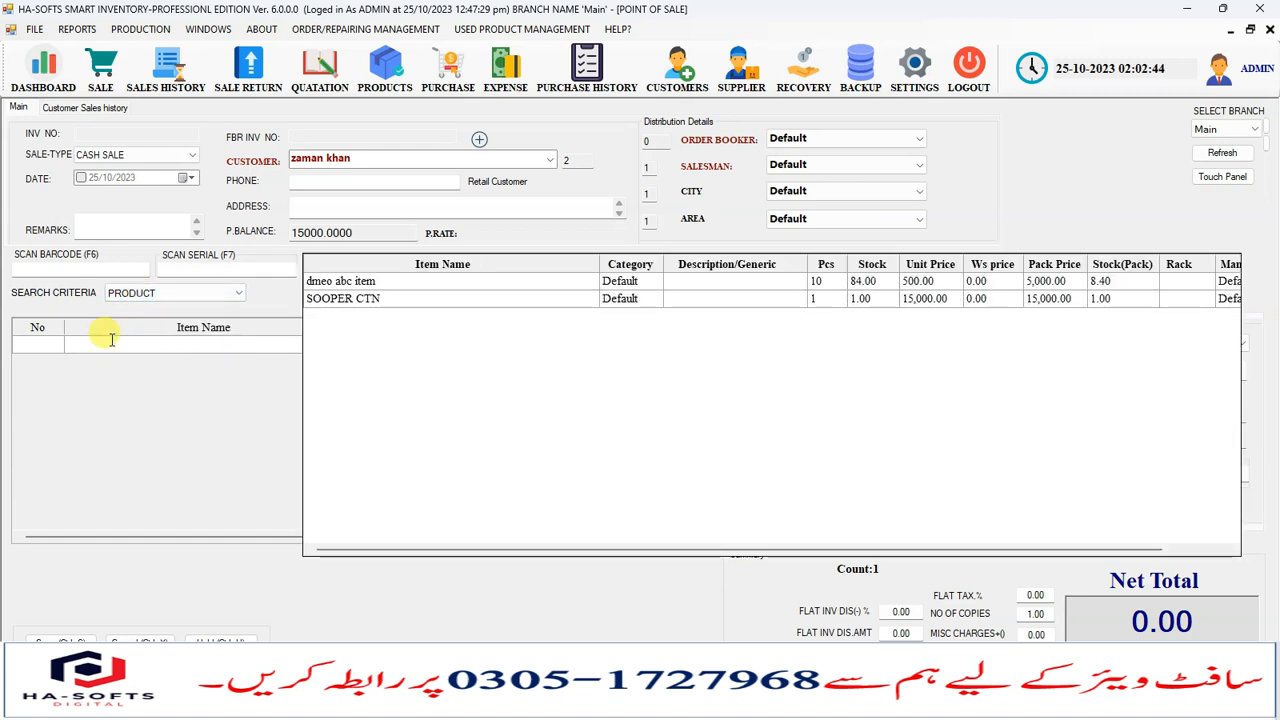
pyautogui.click(140, 295)
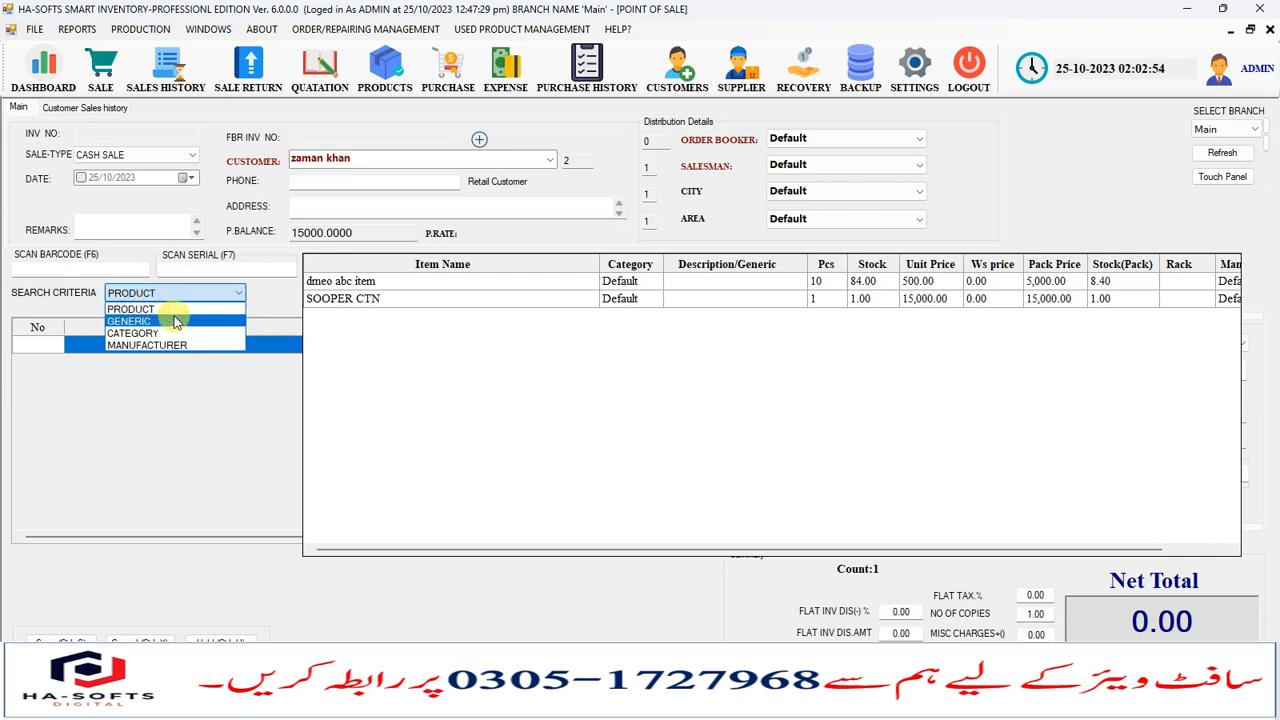
# - Set the search criteria to GENERIC and search for pa
pyautogui.click(146, 321)
pyautogui.click(127, 343)
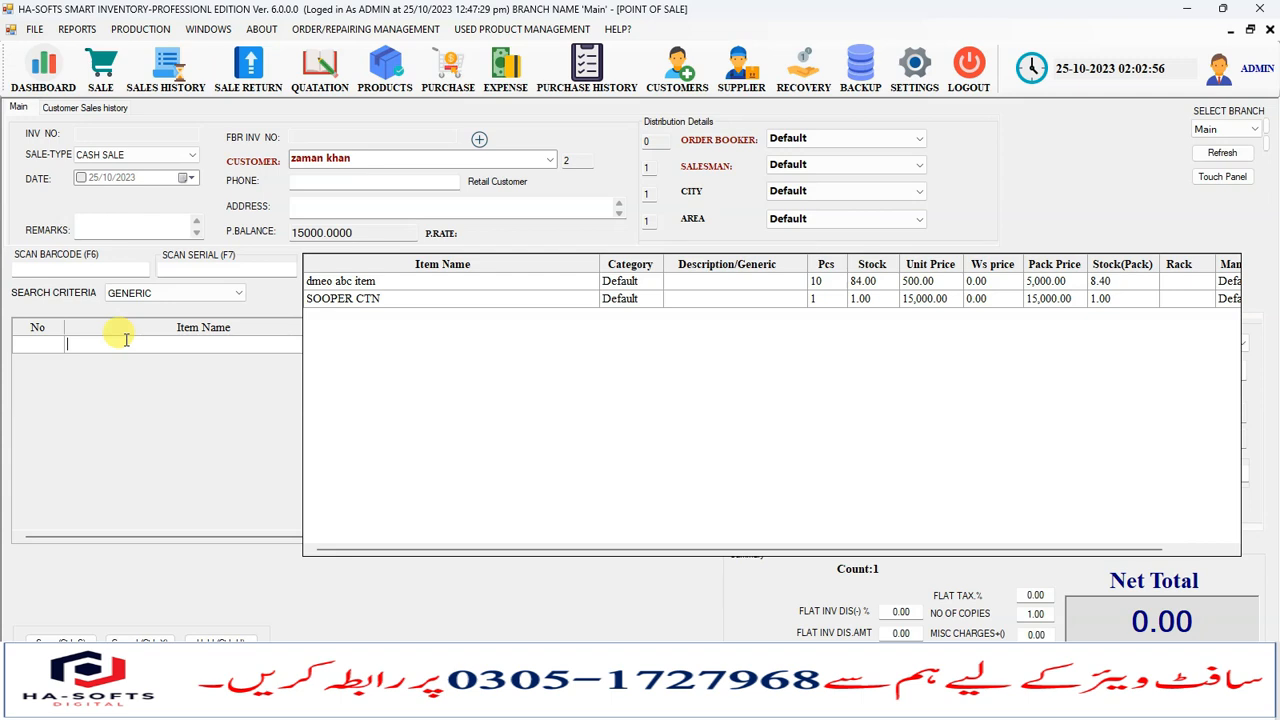
pyautogui.write('pa')
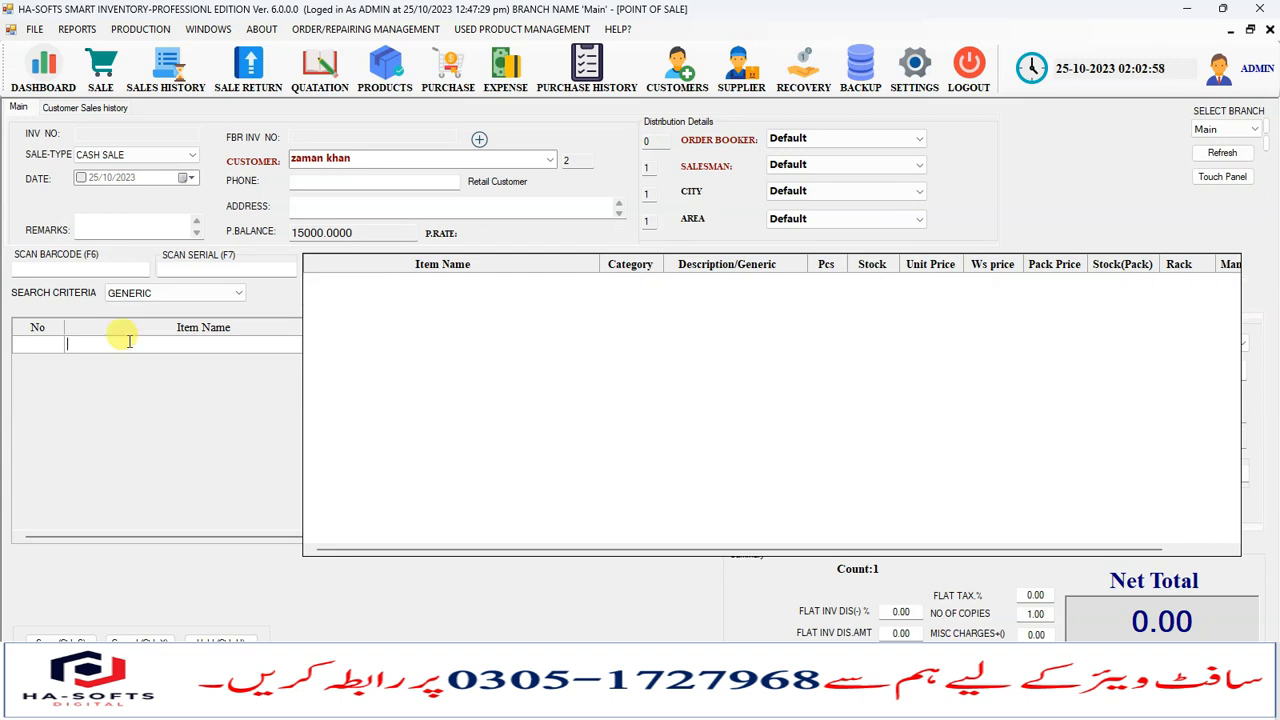
pyautogui.click(157, 293)
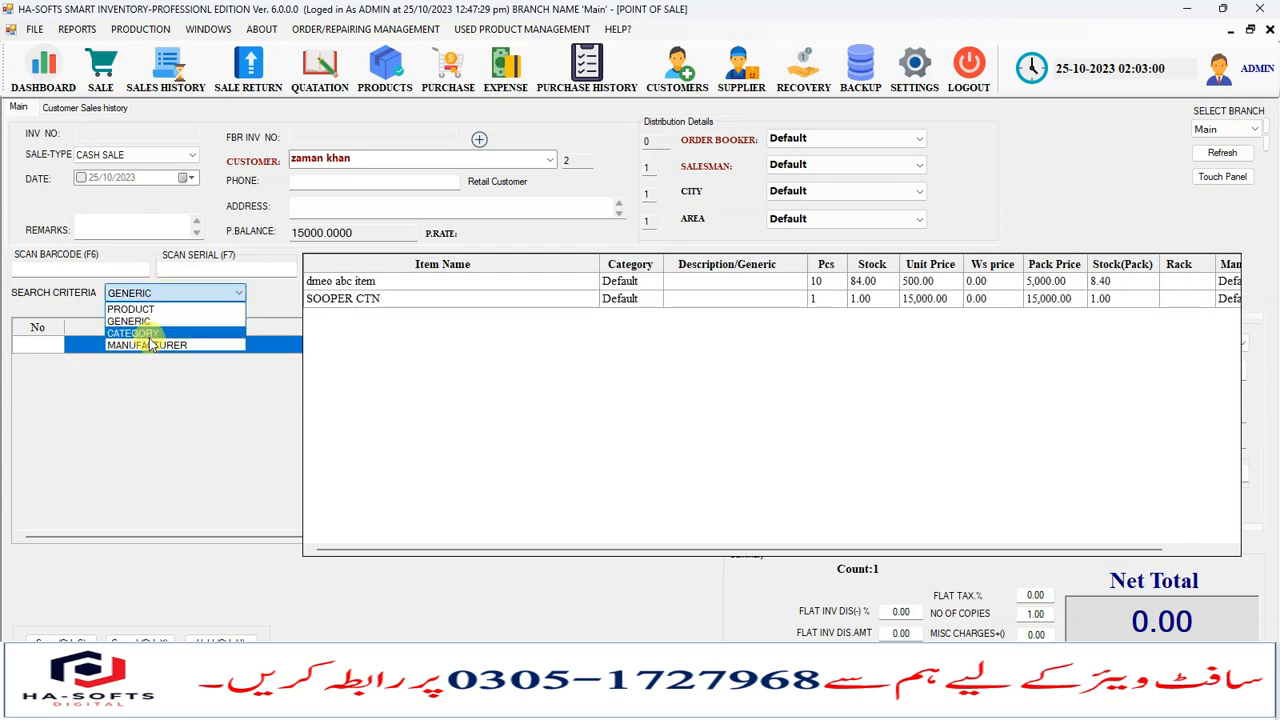
# - Set the search criteria to CATEGORY, search for defau and clear the search text
pyautogui.click(145, 334)
pyautogui.click(102, 345)
pyautogui.write('defau')
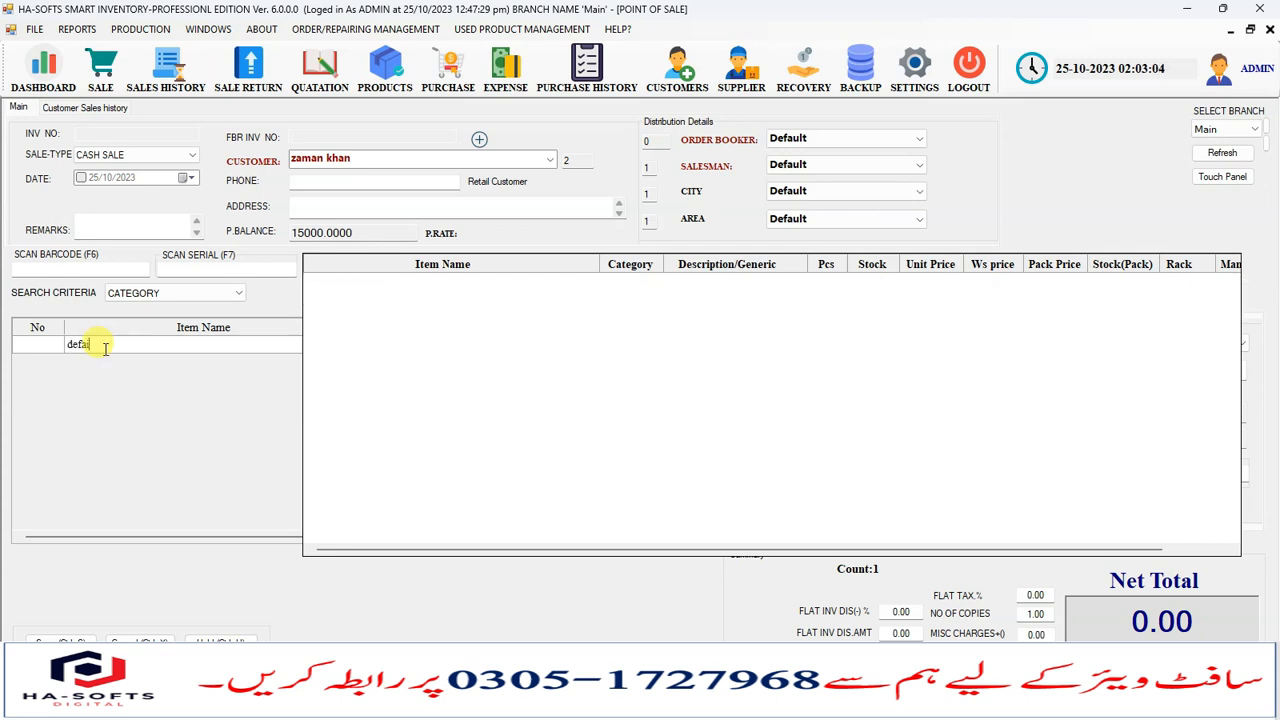
pyautogui.press('BackSpace')
pyautogui.press('BackSpace')
pyautogui.press('BackSpace')
pyautogui.press('BackSpace')
pyautogui.click(133, 293)
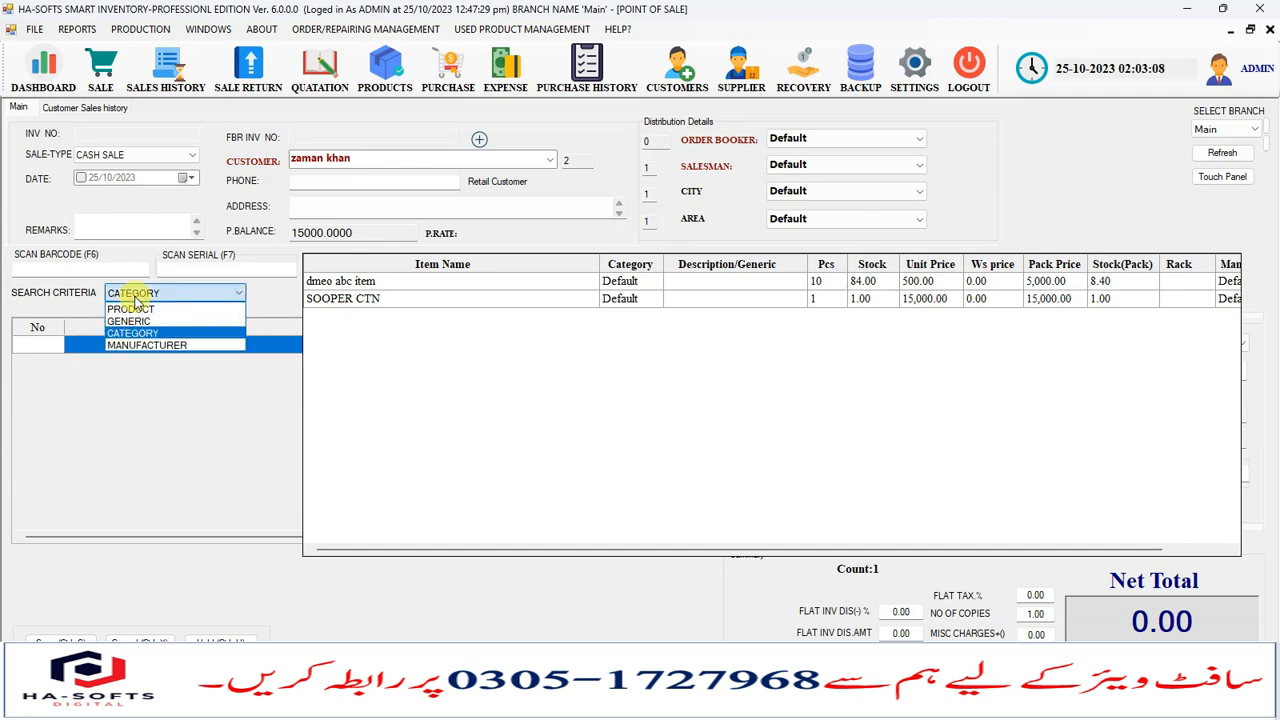
# - Set the search criteria to MANUFACTURER and search for de
pyautogui.click(145, 345)
pyautogui.click(127, 349)
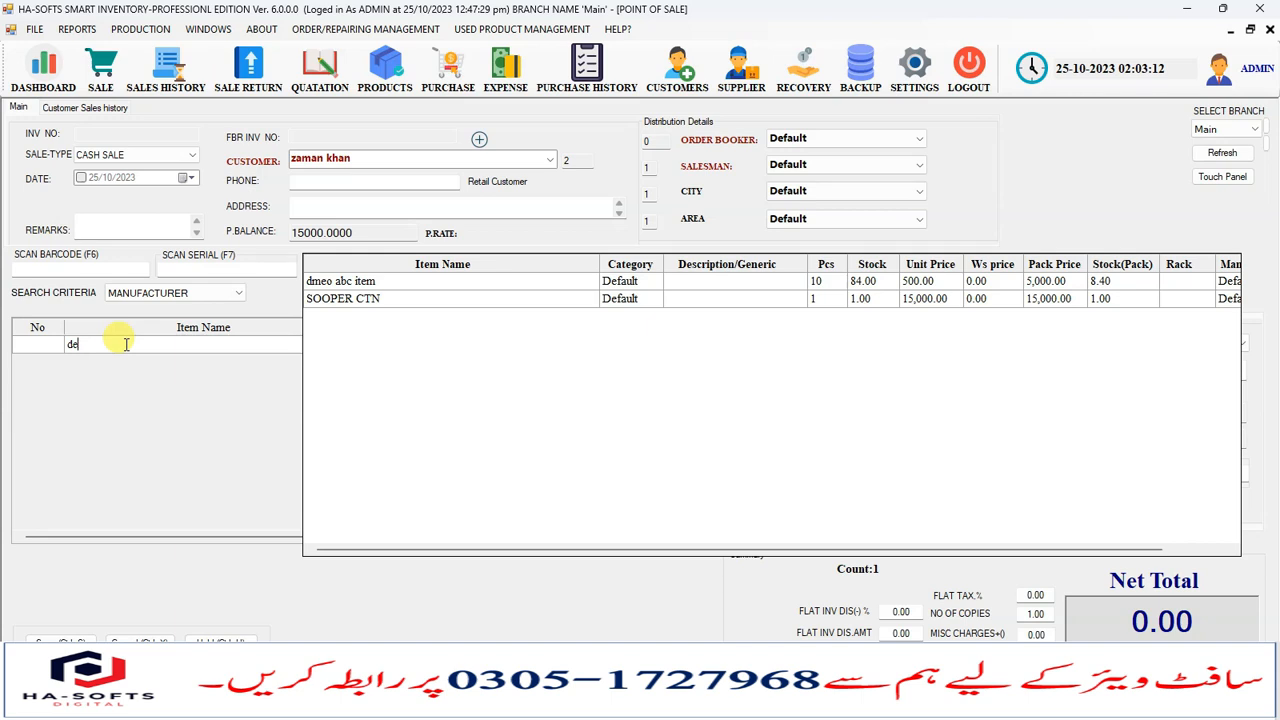
pyautogui.click(131, 297)
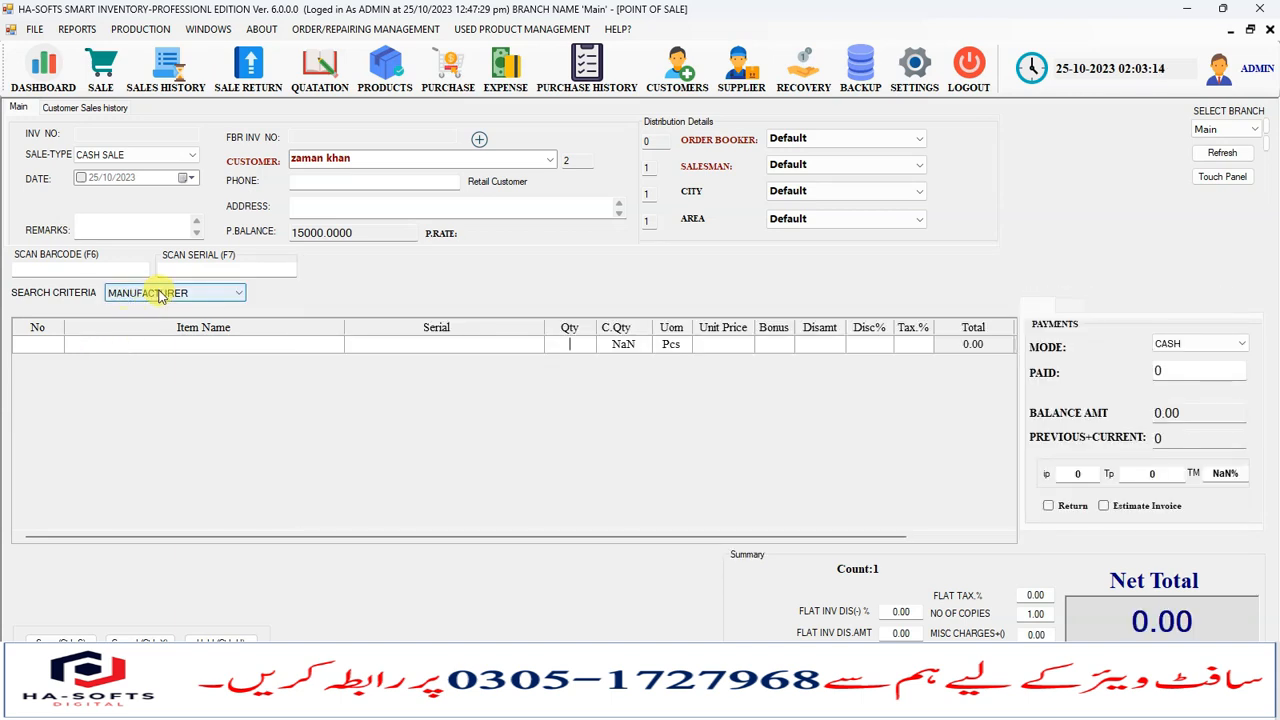
pyautogui.click(264, 348)
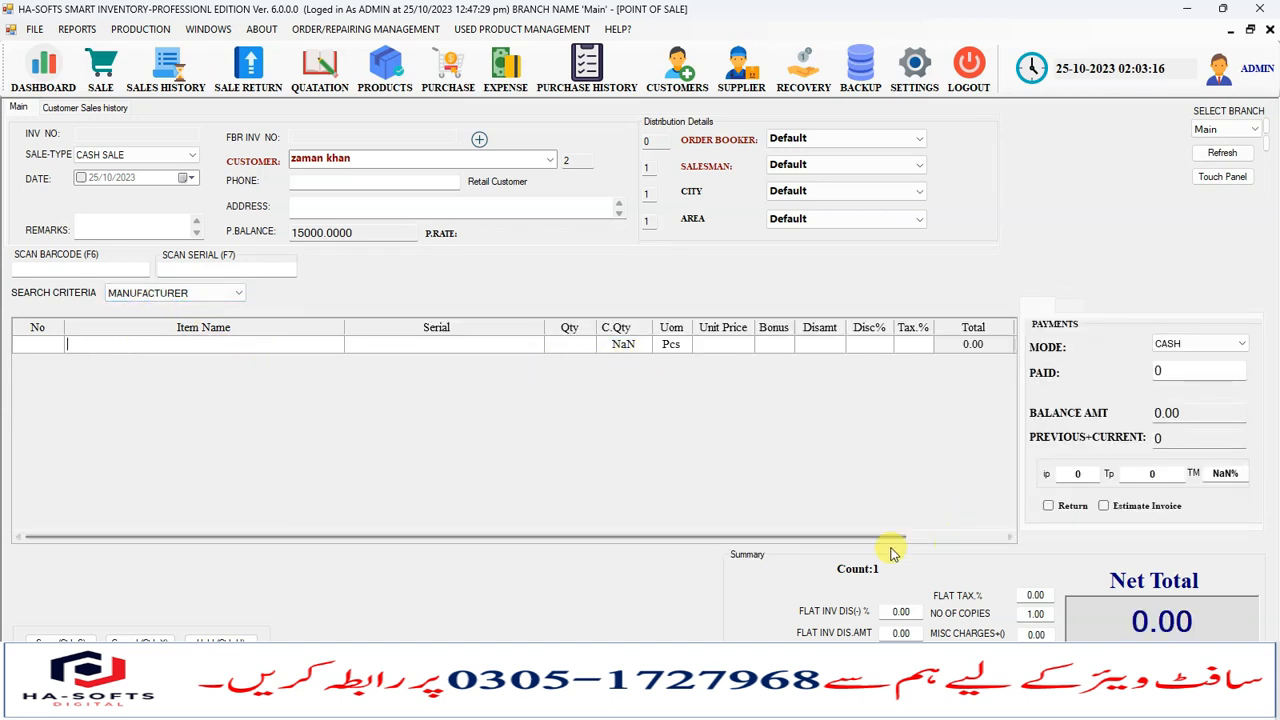
# - Search the item list and add dmeo abc item to the sale grid
pyautogui.moveTo(752, 537); pyautogui.dragTo(763, 538)
pyautogui.click(165, 343)
pyautogui.write('p')
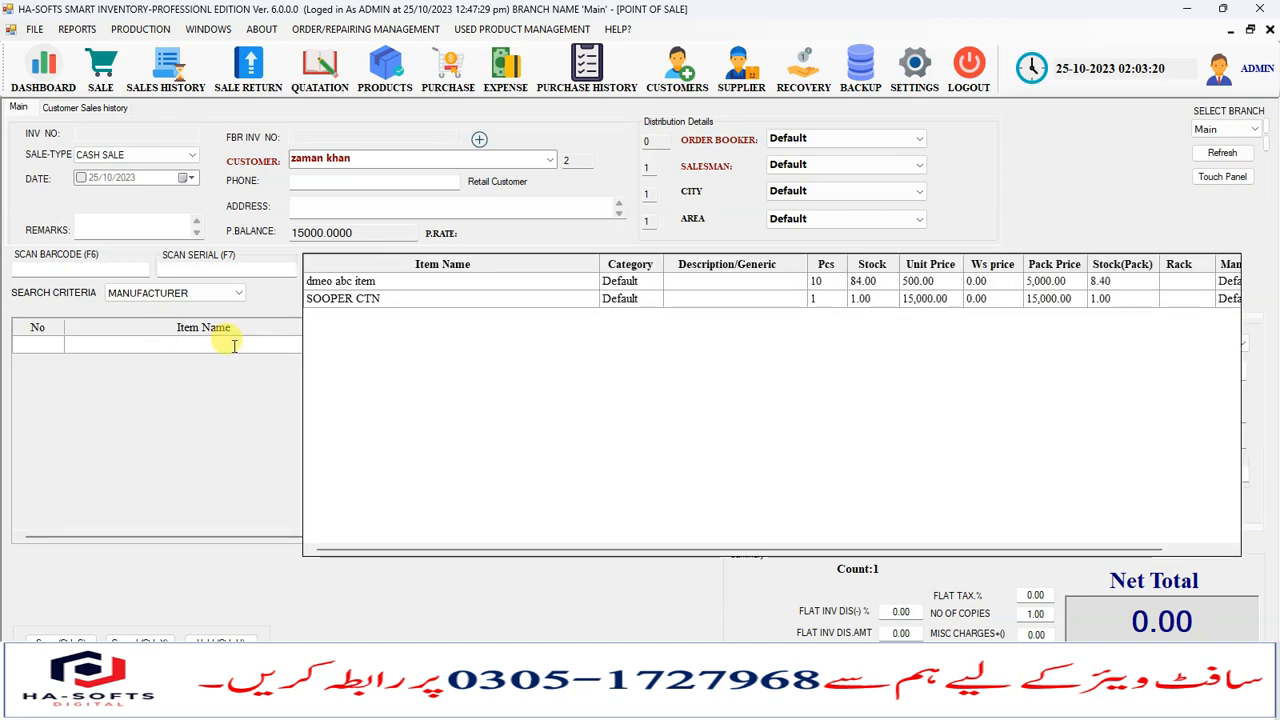
pyautogui.press('Down')
pyautogui.press('Down')
pyautogui.press('Up')
pyautogui.press('Return')
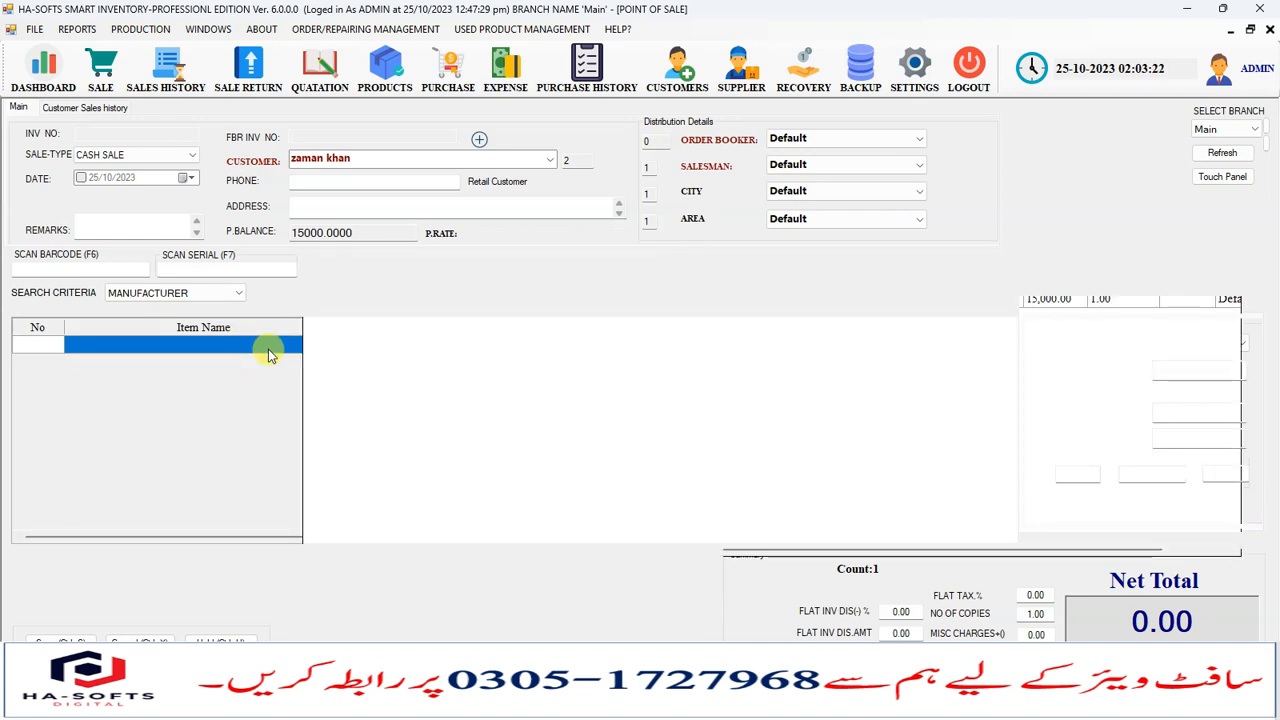
pyautogui.press('Return')
pyautogui.press('Return')
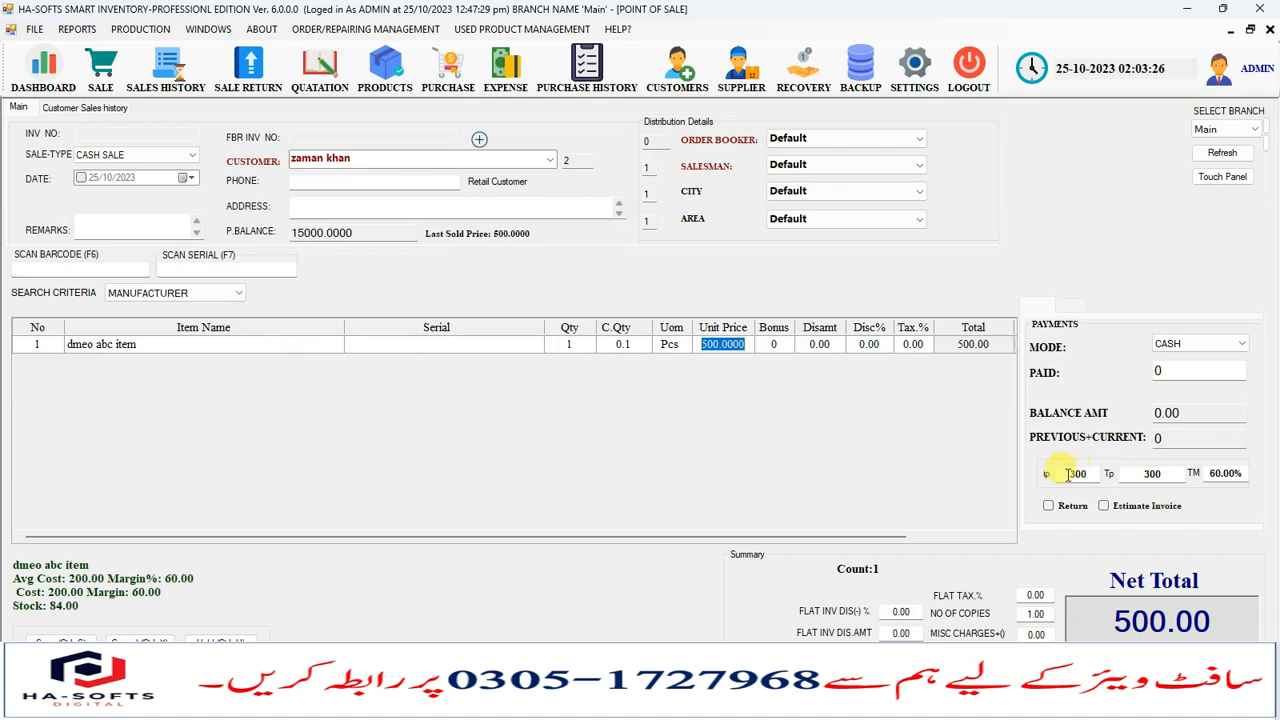
# - Examine the line's quantity, unit price and bonus cells and the ip, Tp and TM margin fields
pyautogui.click(1088, 473)
pyautogui.click(1169, 472)
pyautogui.click(1210, 474)
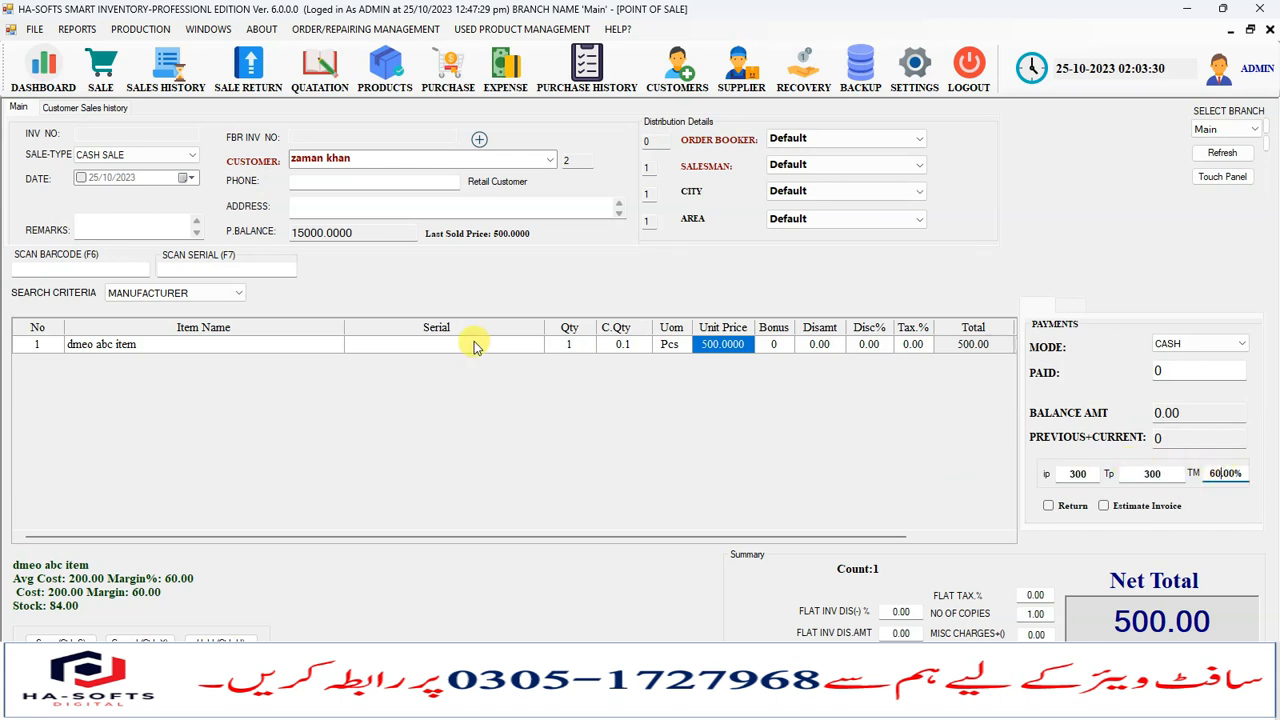
pyautogui.click(572, 346)
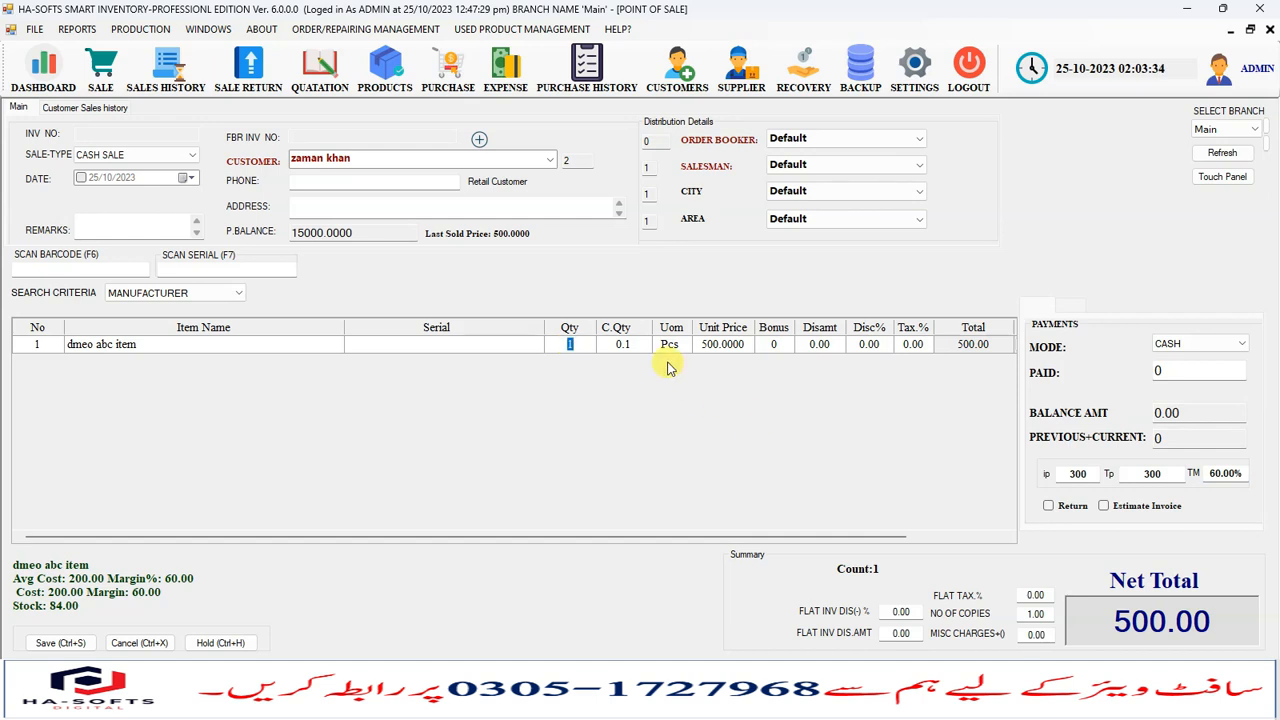
pyautogui.moveTo(634, 536); pyautogui.dragTo(790, 538)
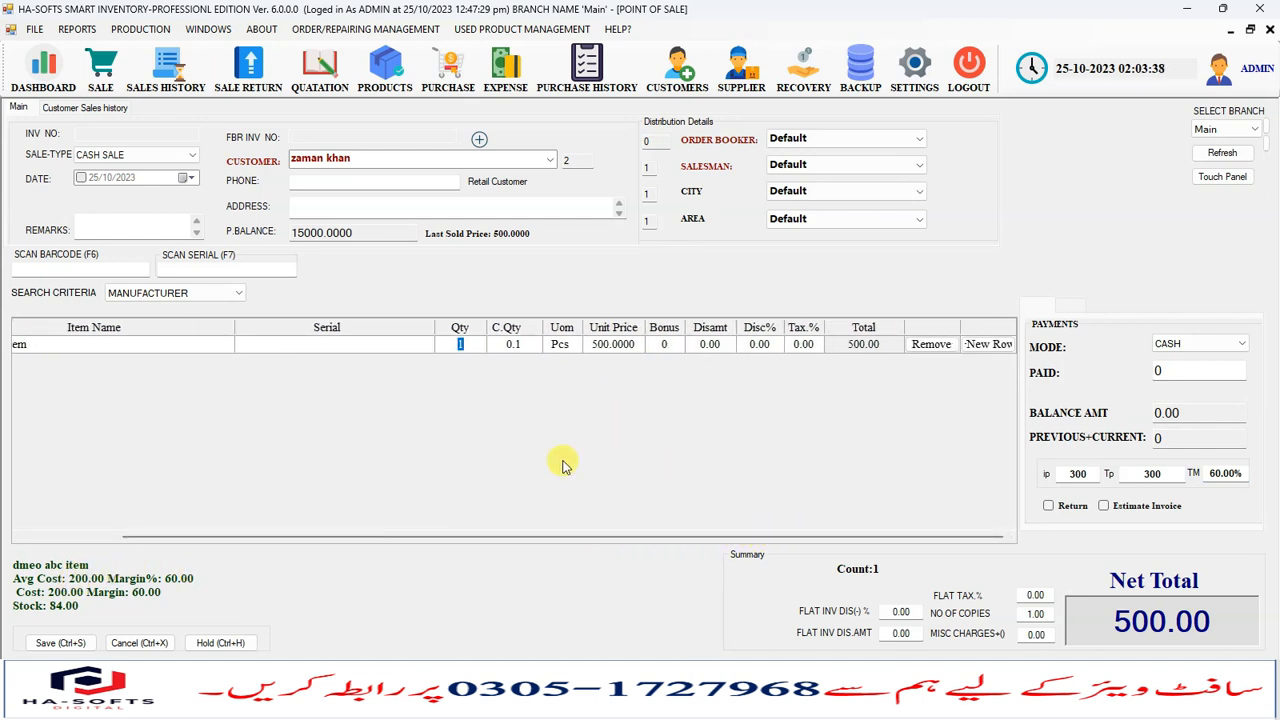
pyautogui.click(604, 347)
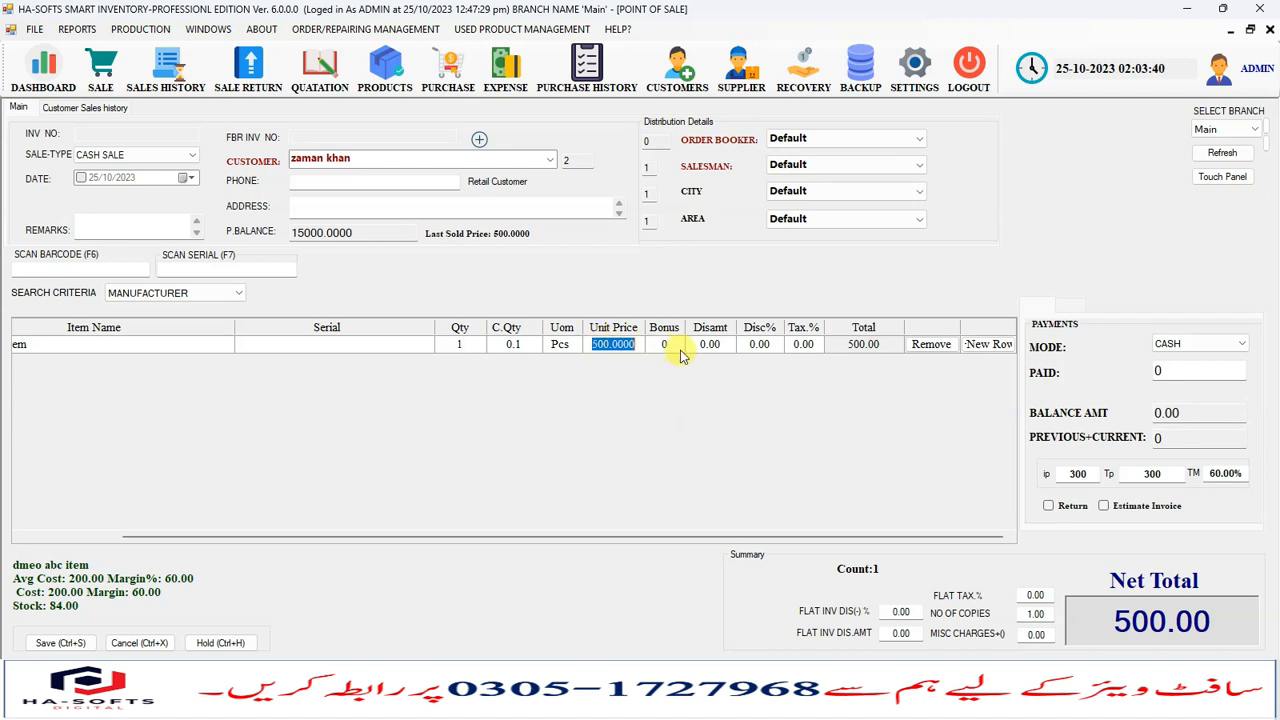
pyautogui.click(1077, 473)
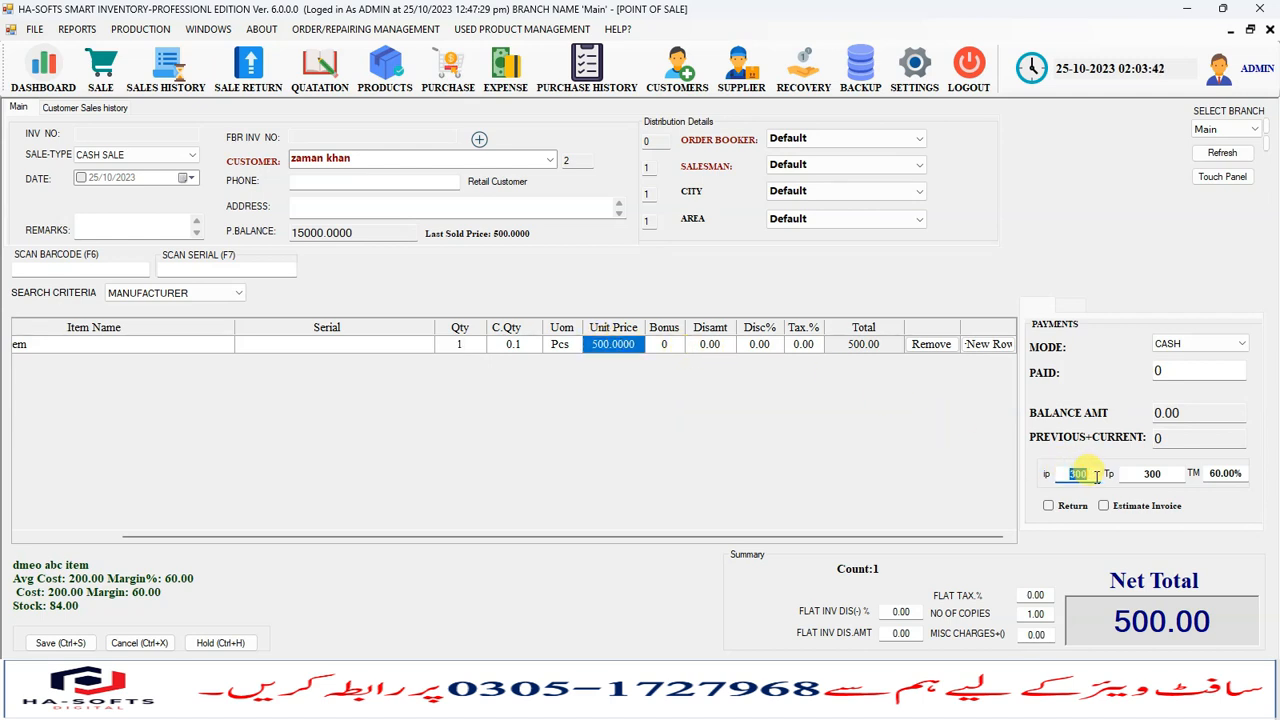
pyautogui.click(1076, 474)
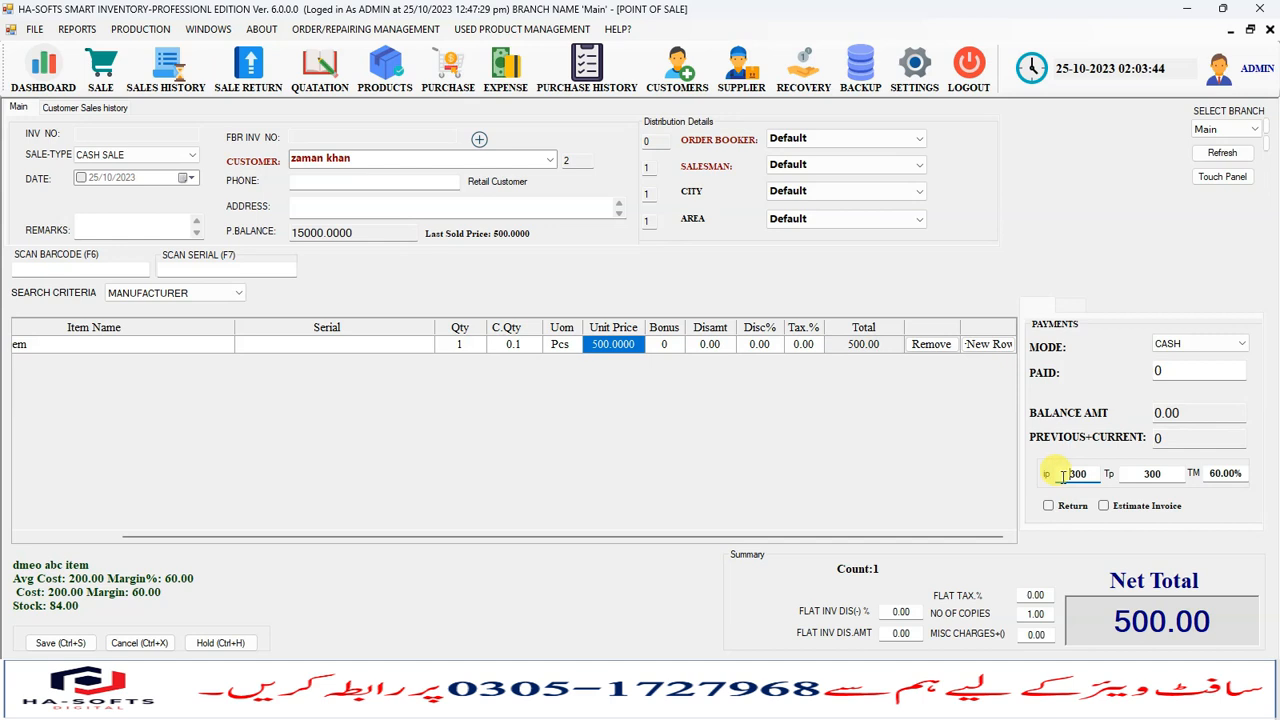
pyautogui.click(576, 346)
pyautogui.click(663, 344)
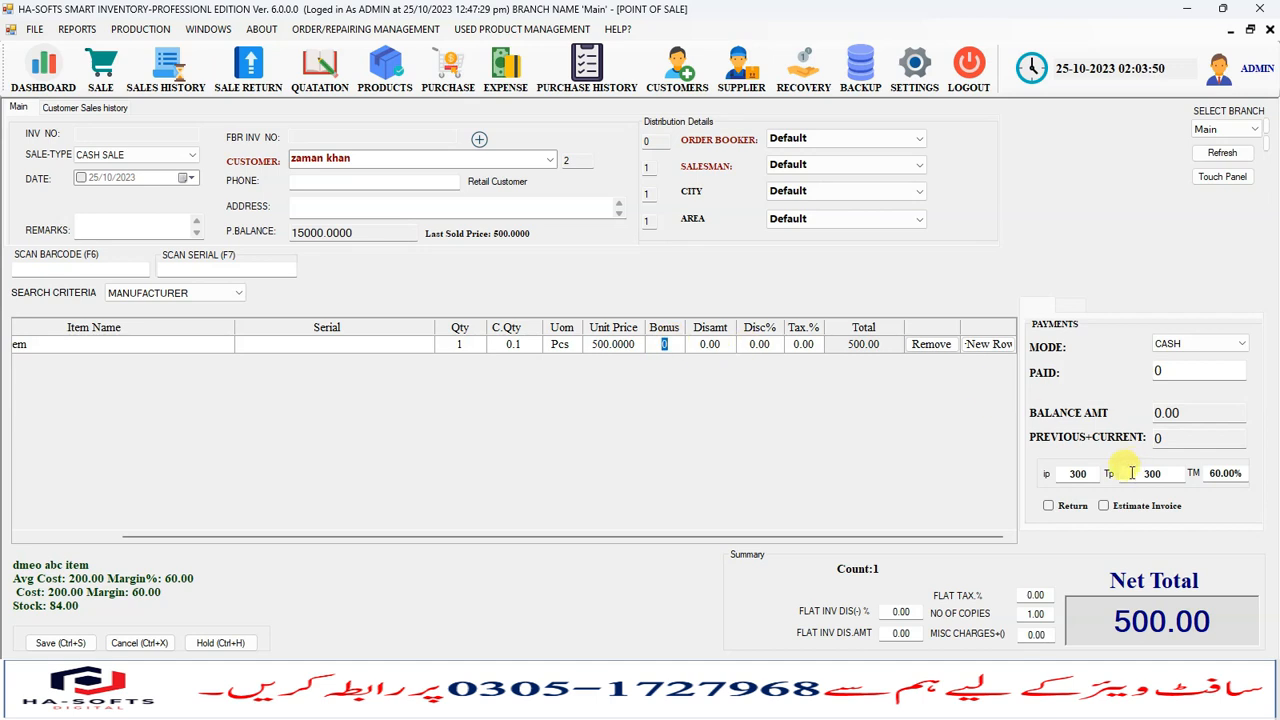
pyautogui.moveTo(1116, 620); pyautogui.dragTo(1212, 620)
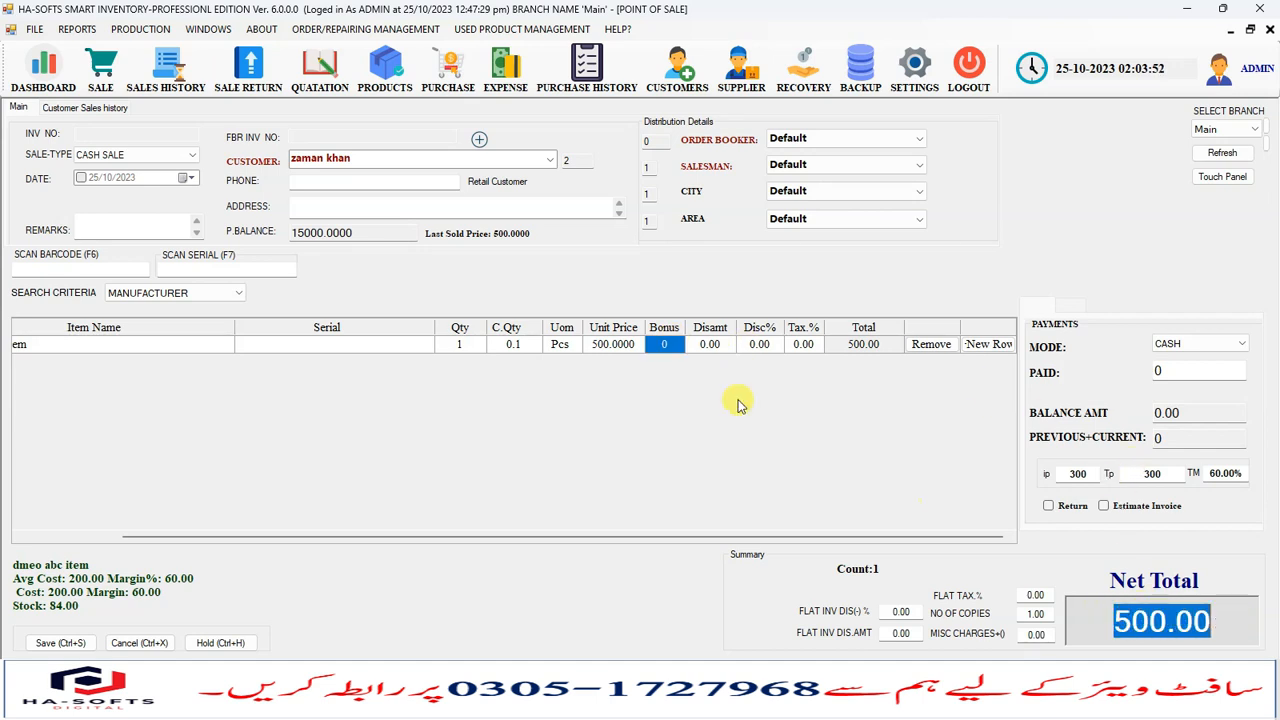
# - Add SOOPER CTN as a second line item and step through its cells
pyautogui.click(613, 350)
pyautogui.press('Return')
pyautogui.press('Down')
pyautogui.press('Return')
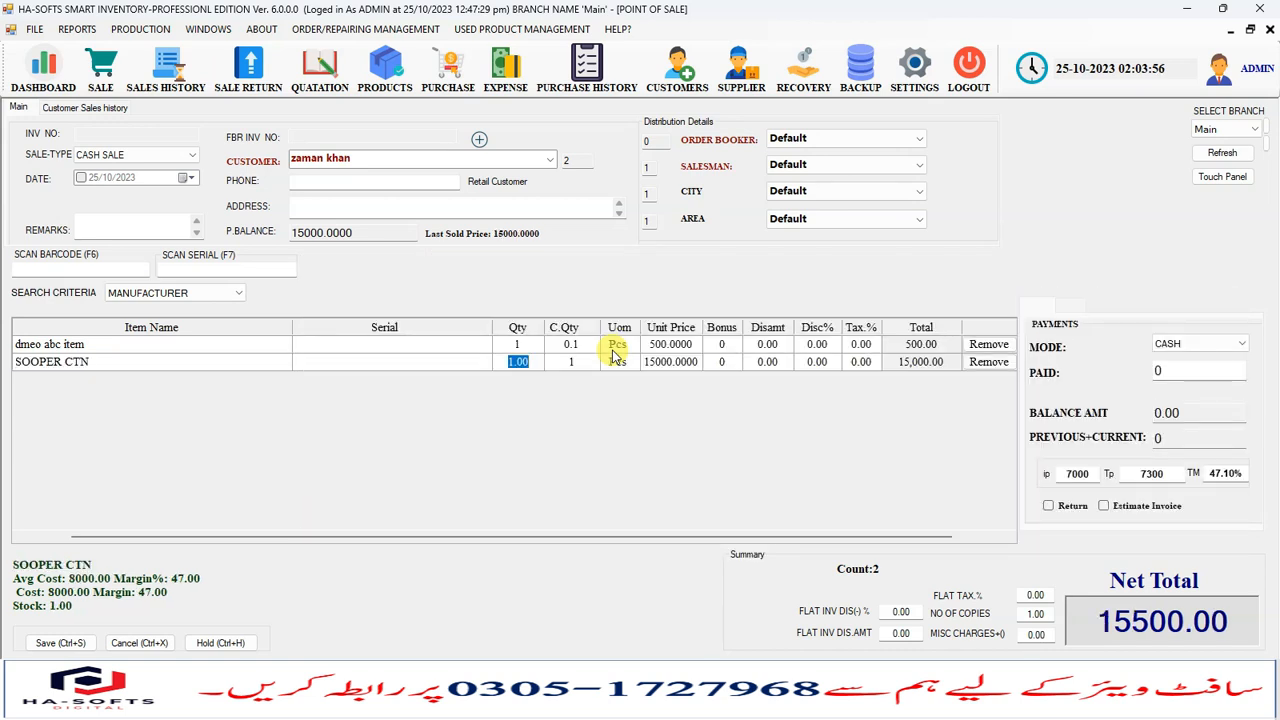
pyautogui.press('Return')
pyautogui.press('Return')
pyautogui.press('Return')
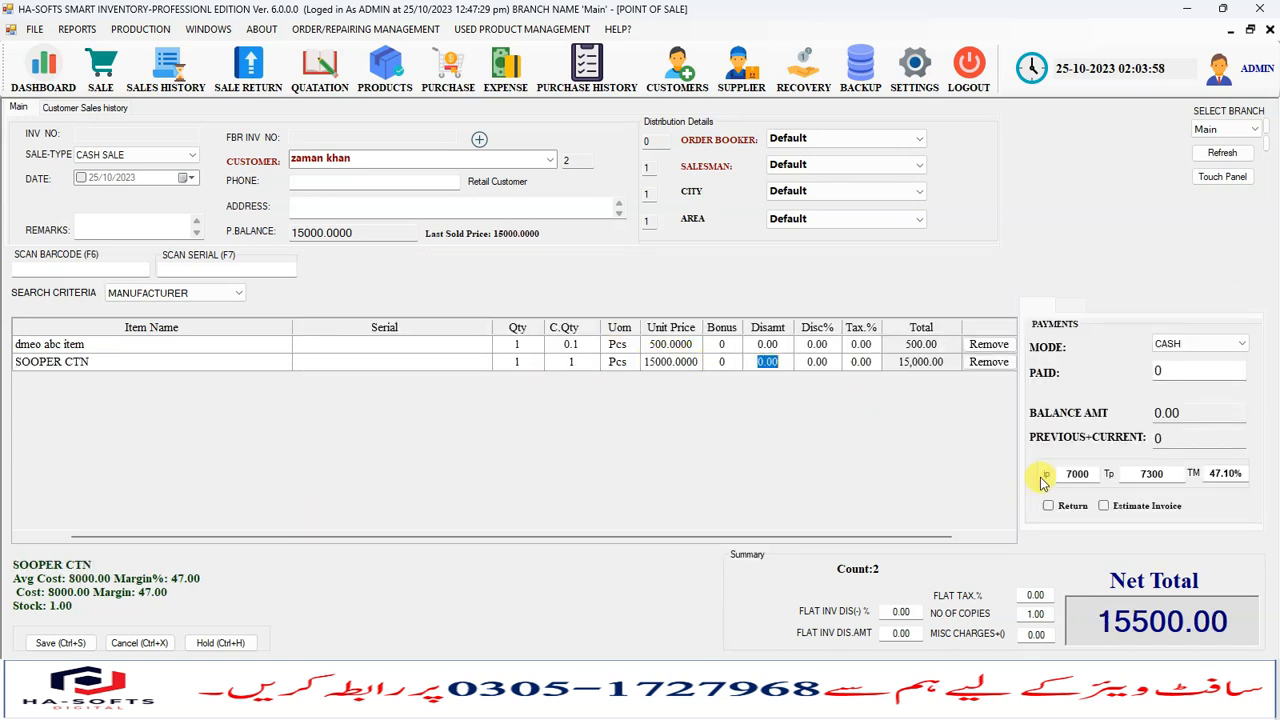
# - Examine the ip, Tp and TM margin fields and the bonus and unit price cells of both invoice lines
pyautogui.moveTo(1070, 473); pyautogui.dragTo(1152, 473)
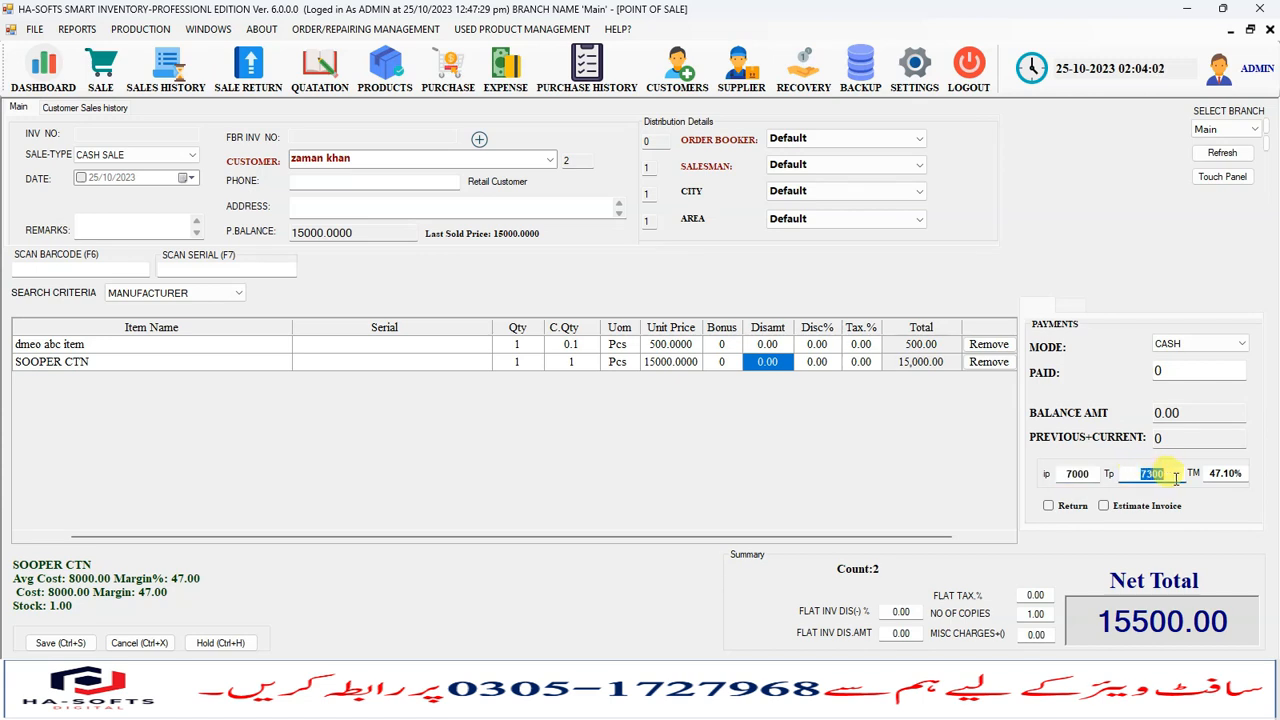
pyautogui.click(766, 361)
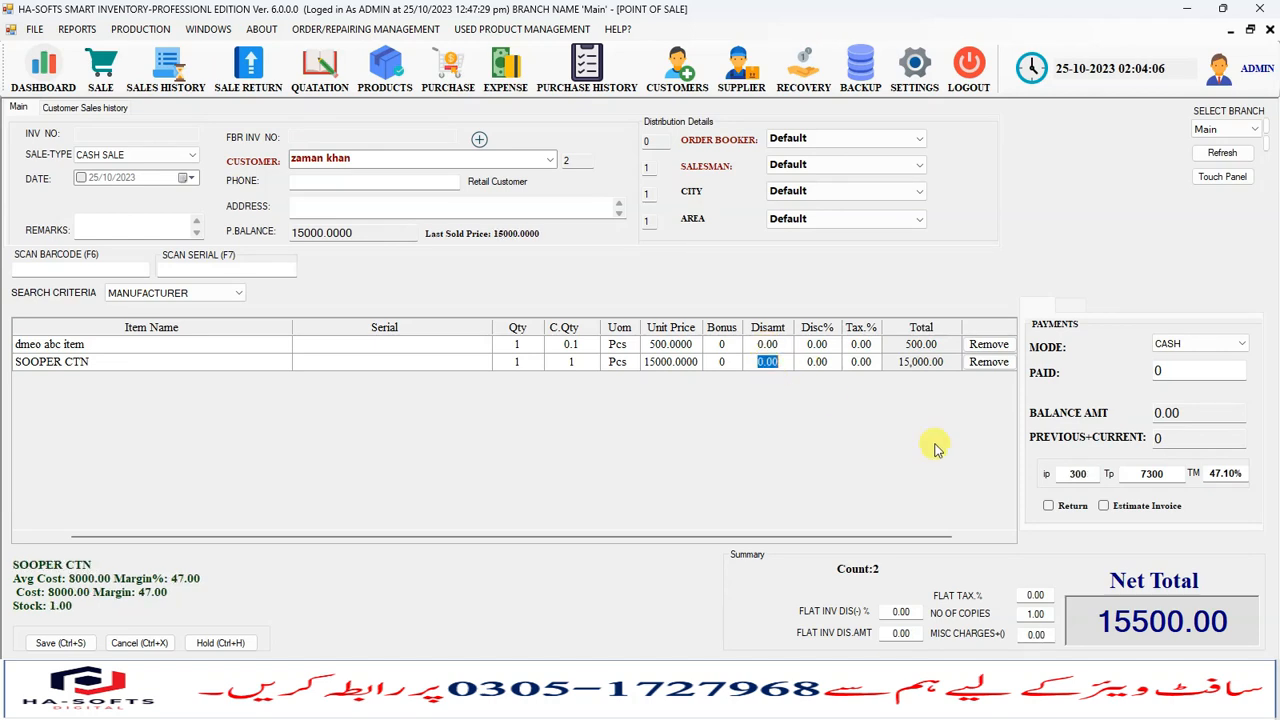
pyautogui.moveTo(1068, 474); pyautogui.dragTo(1100, 474)
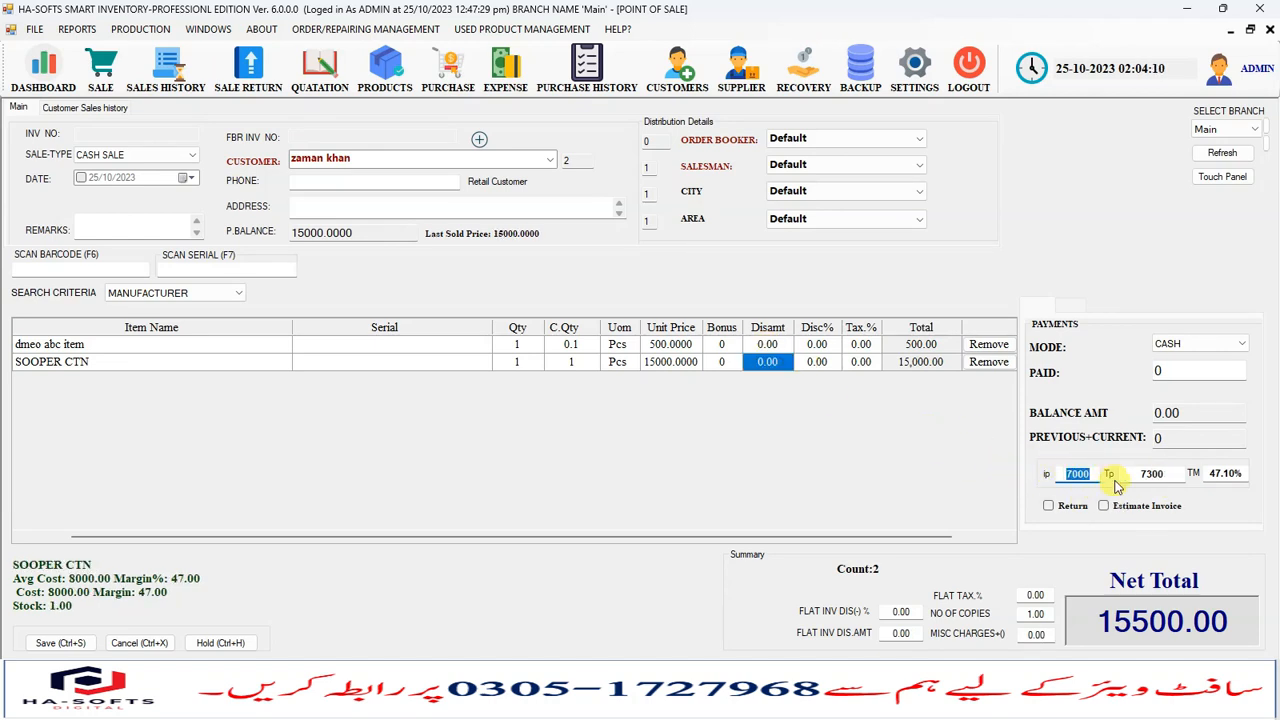
pyautogui.click(1140, 474)
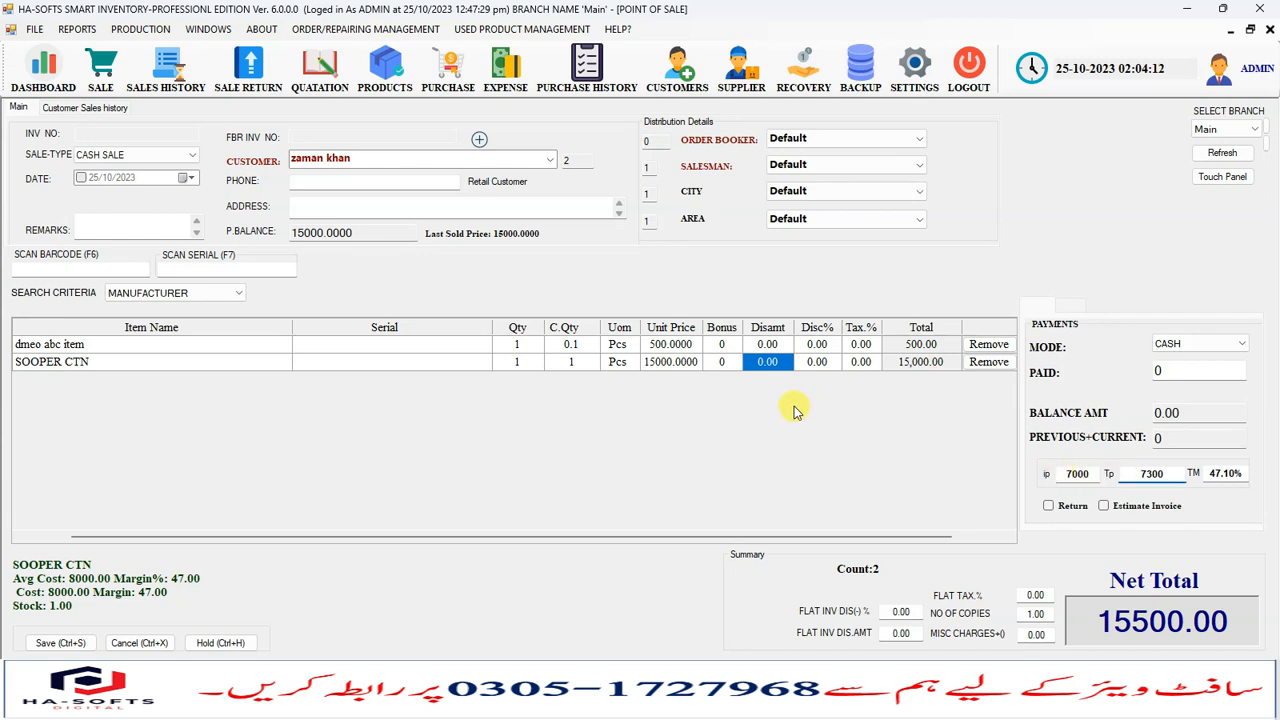
pyautogui.click(721, 343)
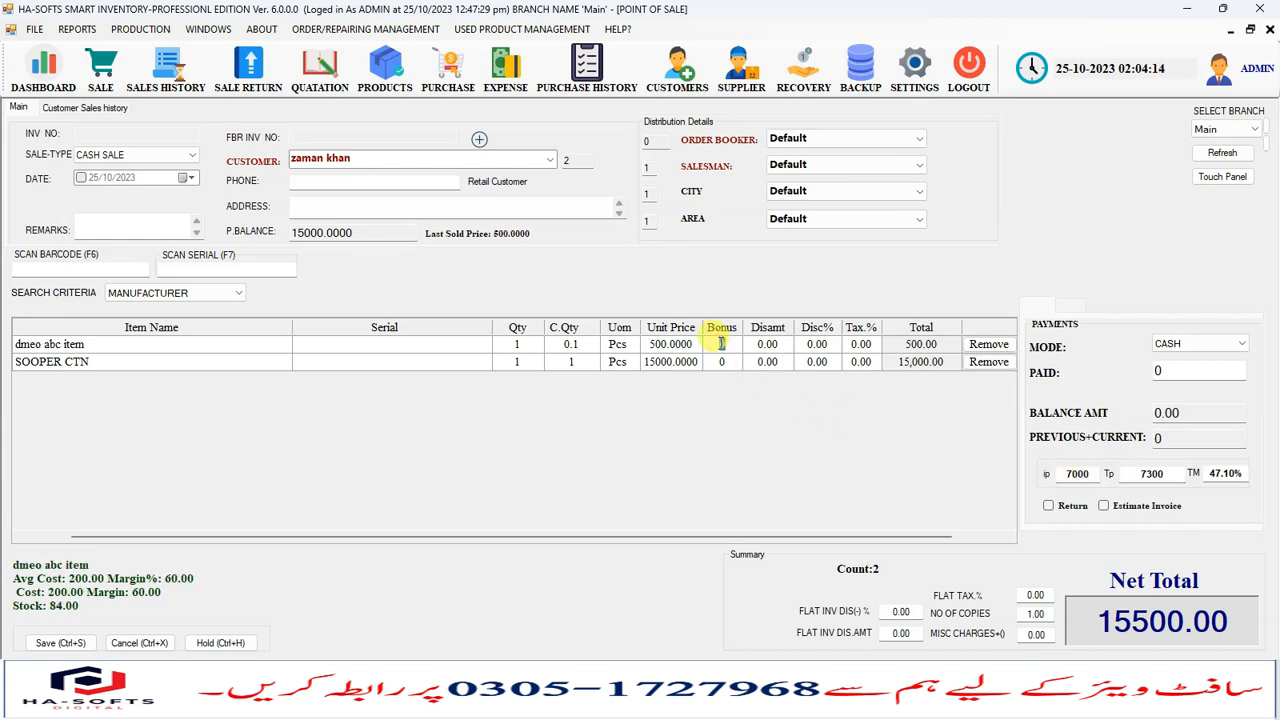
pyautogui.click(714, 361)
pyautogui.click(713, 364)
pyautogui.click(718, 344)
pyautogui.click(713, 361)
pyautogui.click(716, 345)
pyautogui.click(716, 361)
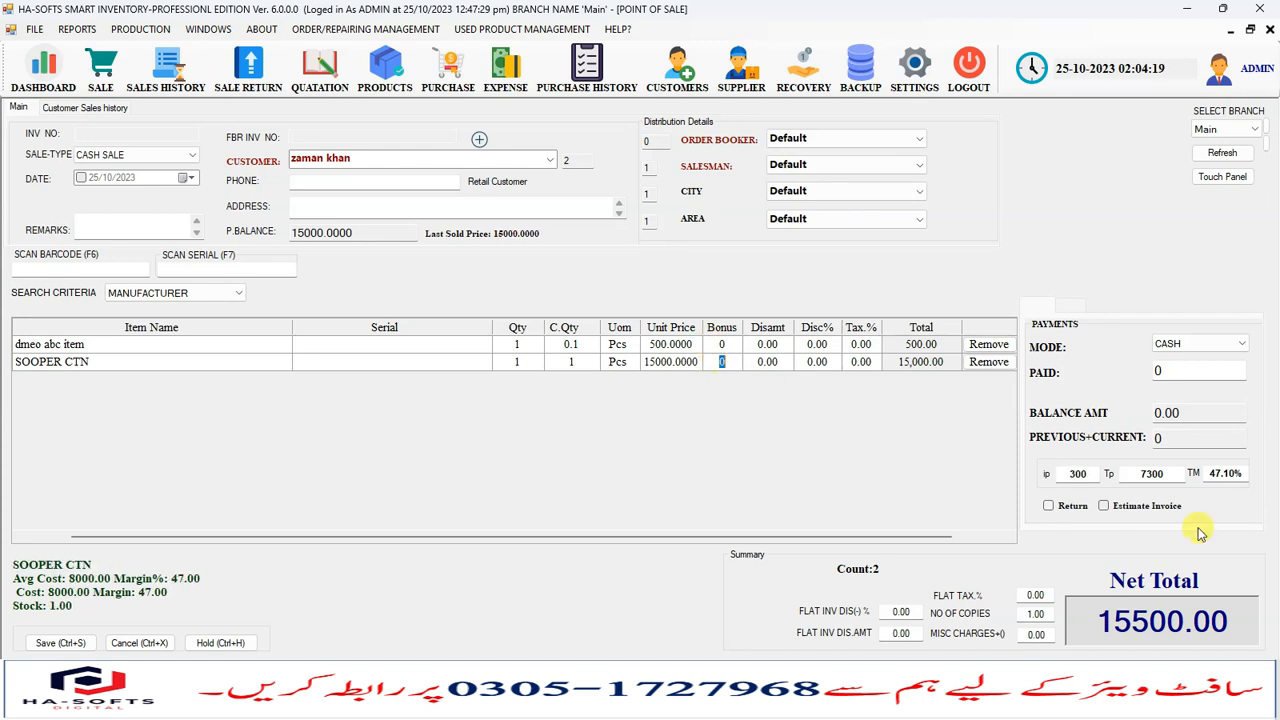
pyautogui.click(1213, 472)
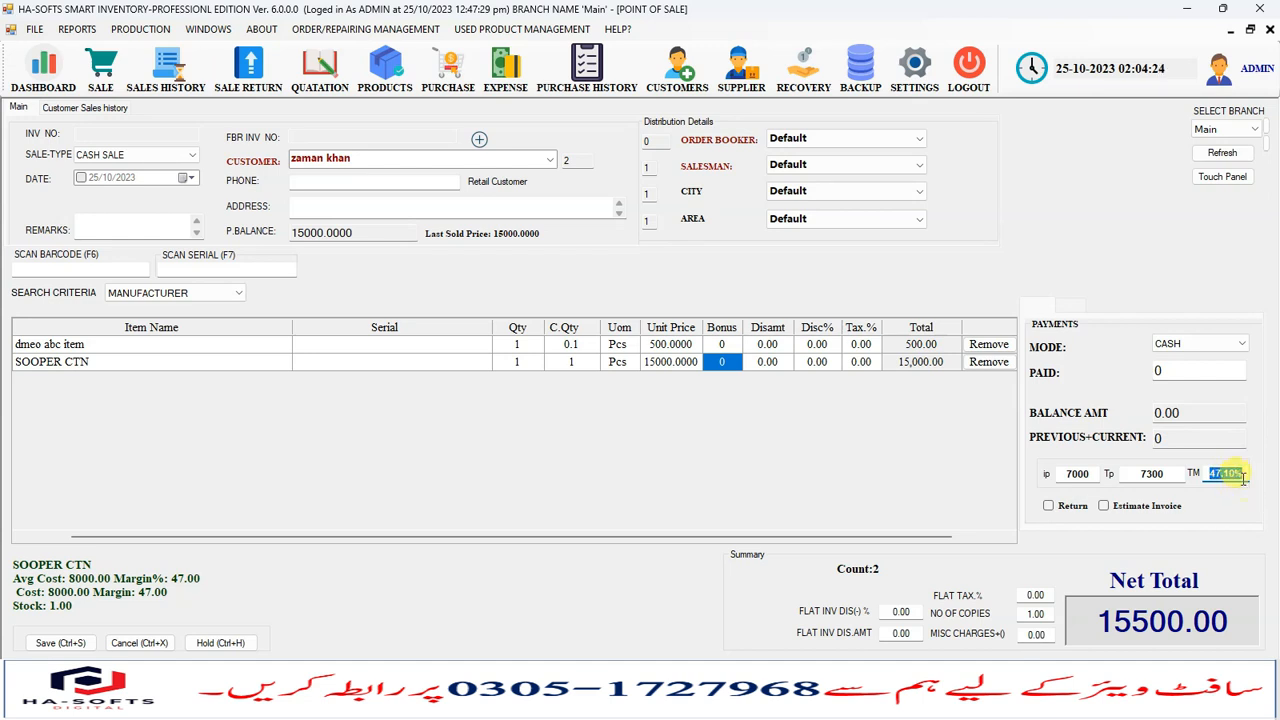
pyautogui.click(670, 361)
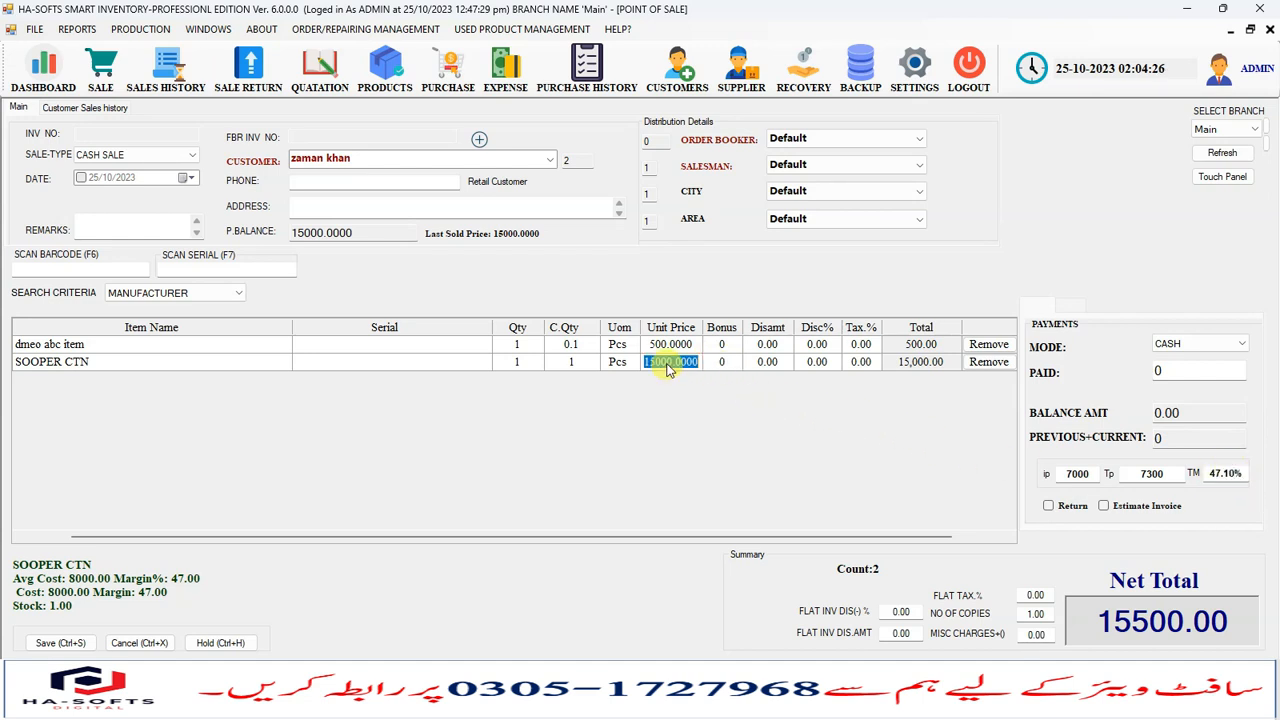
pyautogui.click(662, 345)
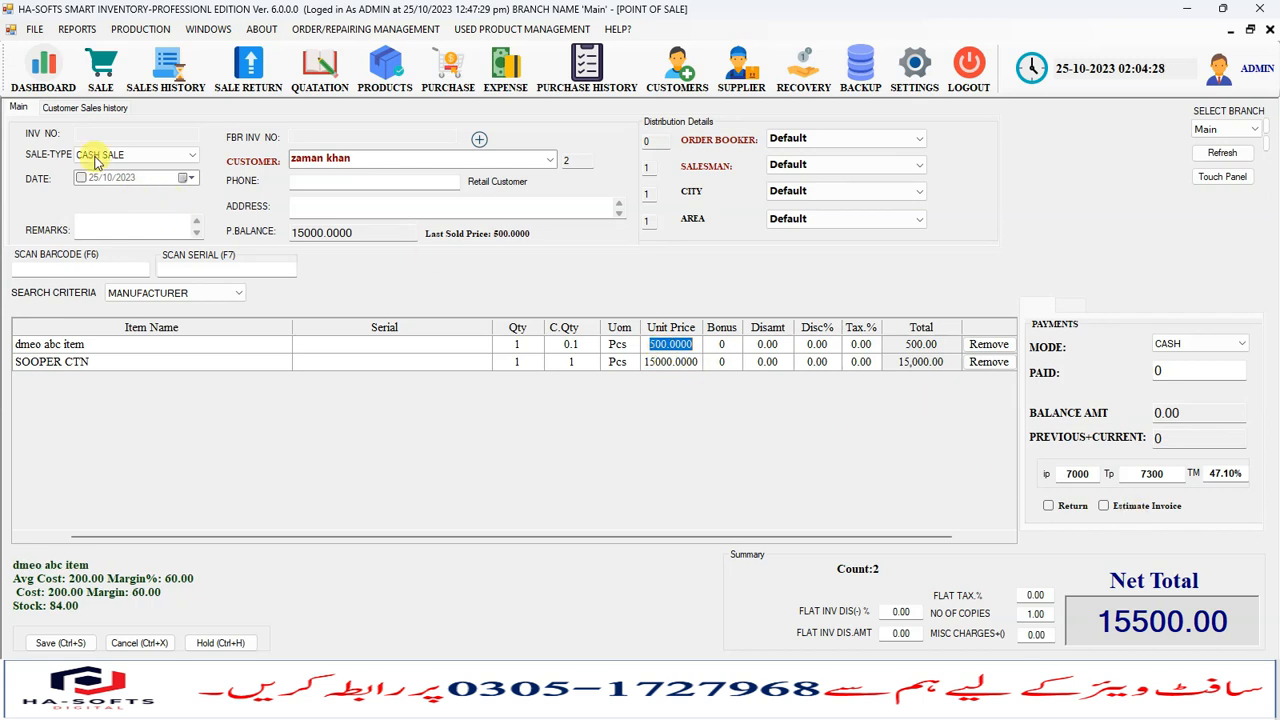
# - Open the user rights for ADMIN and browse each permission tab before closing the window
pyautogui.click(34, 29)
pyautogui.moveTo(128, 157)
pyautogui.click(240, 172)
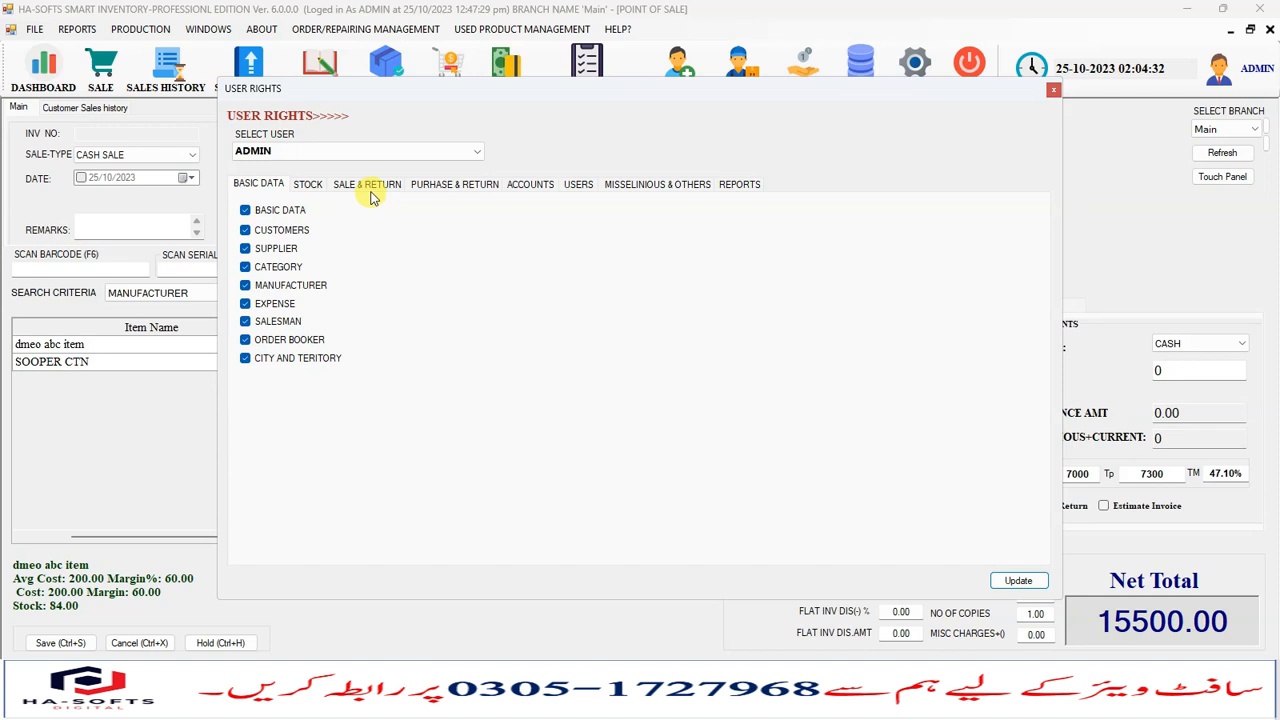
pyautogui.click(455, 186)
pyautogui.click(530, 186)
pyautogui.click(577, 186)
pyautogui.click(307, 190)
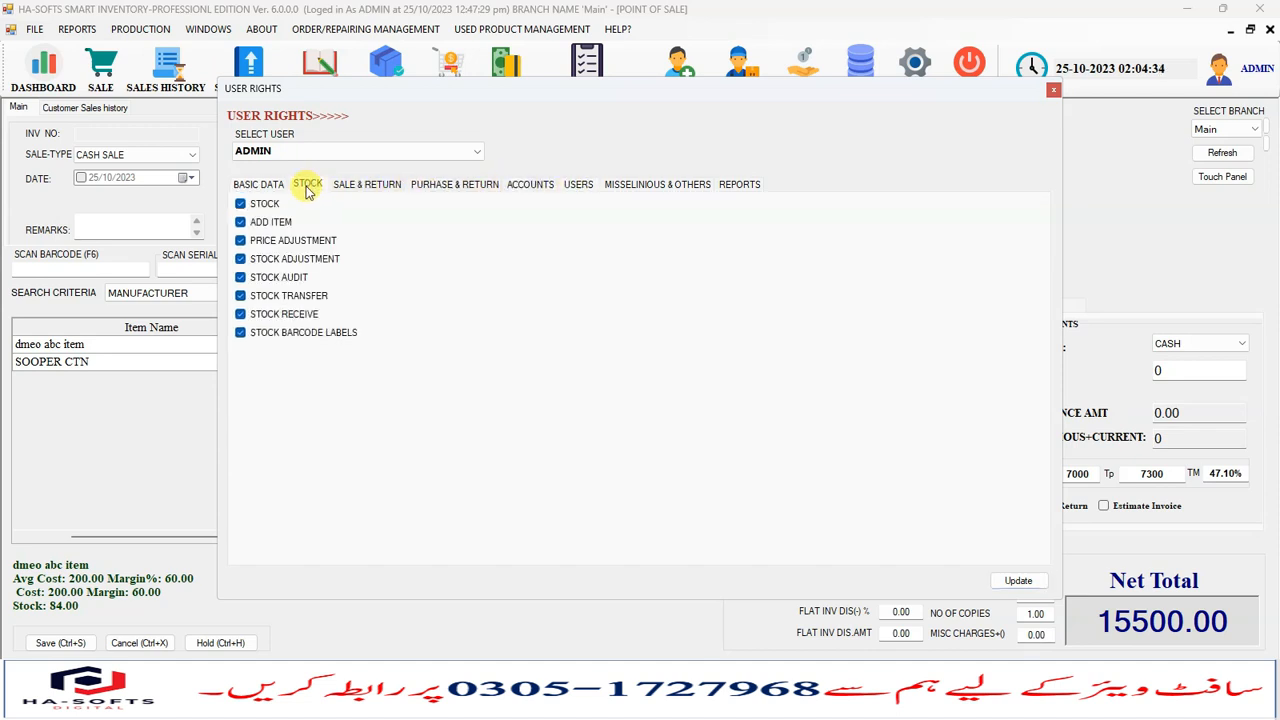
pyautogui.click(368, 186)
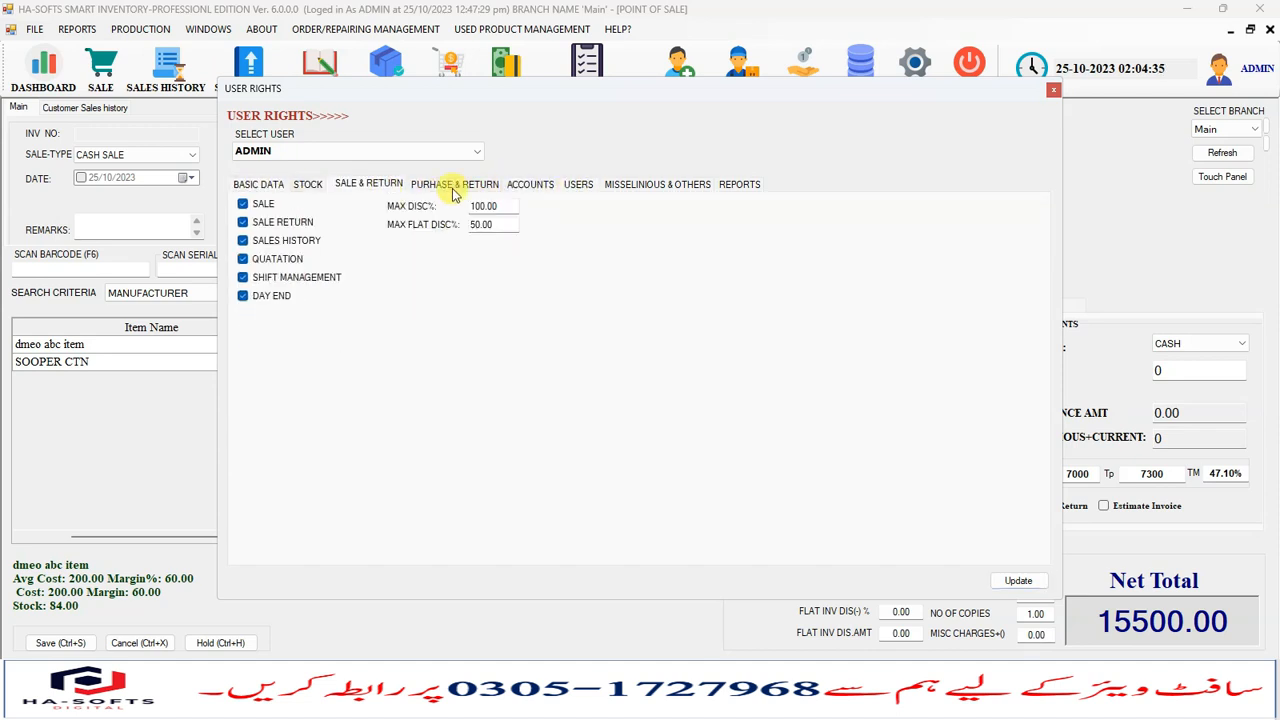
pyautogui.click(742, 185)
pyautogui.click(660, 184)
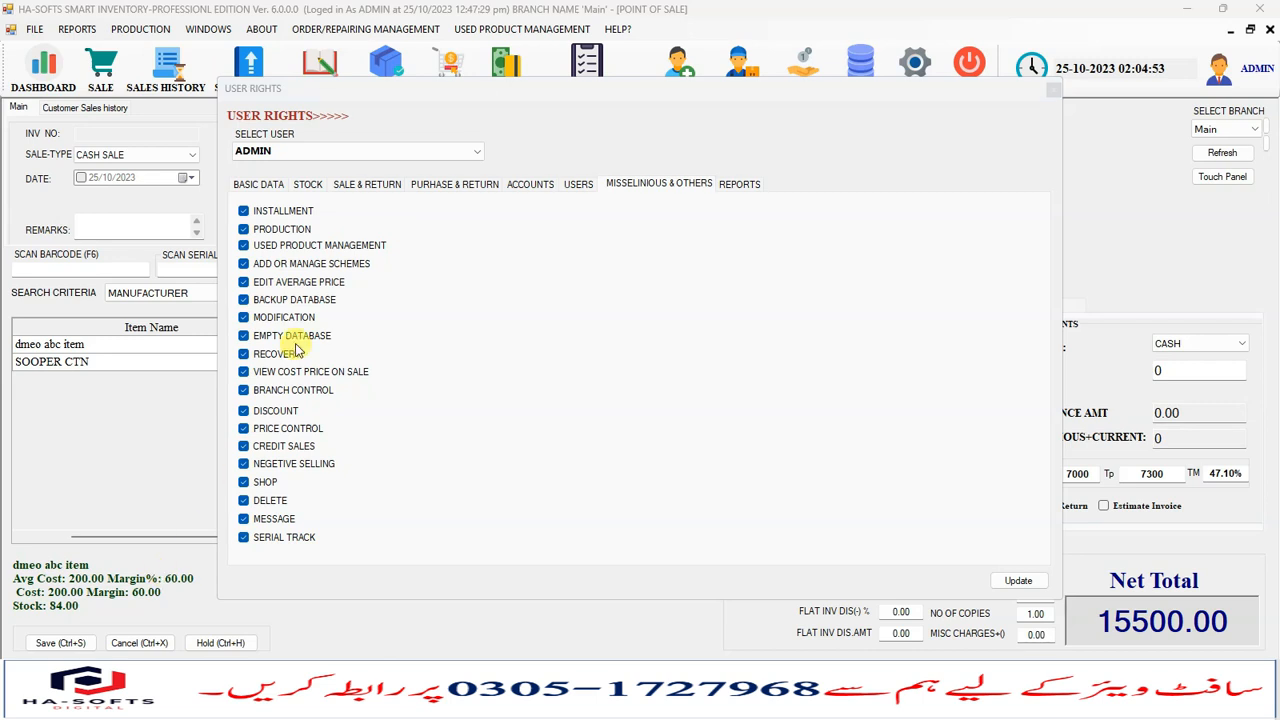
pyautogui.click(295, 371)
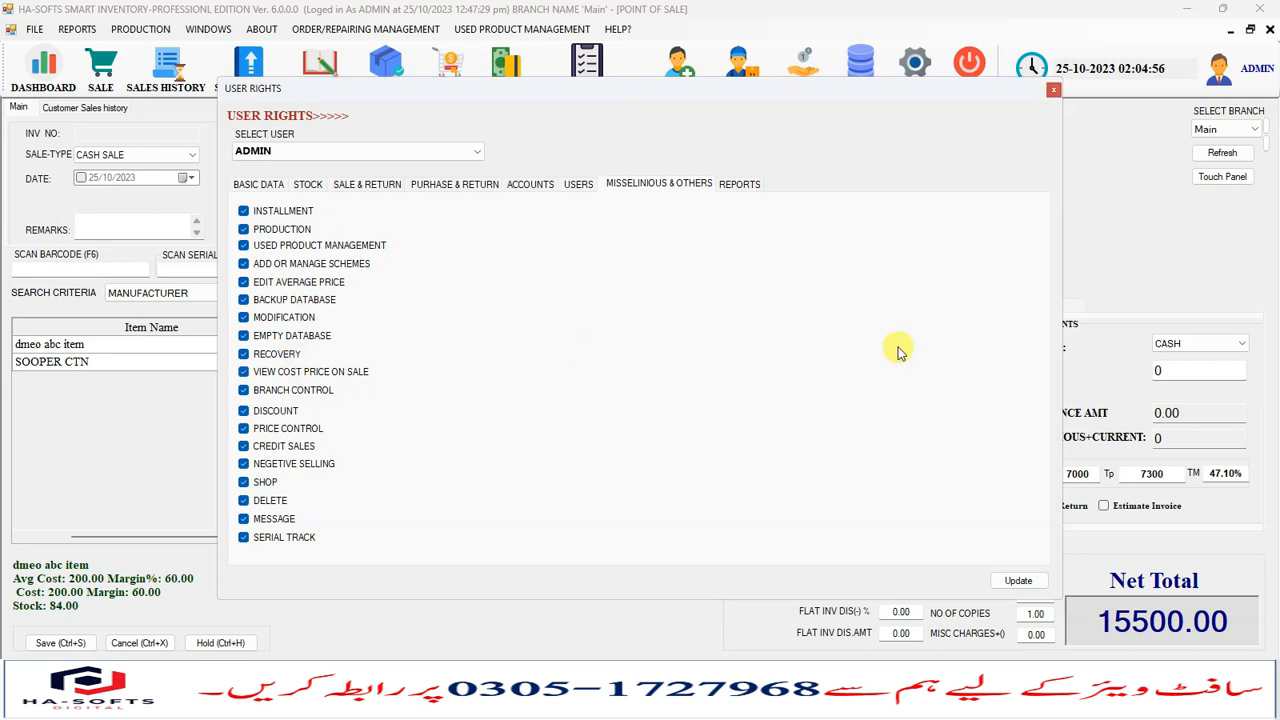
pyautogui.click(1056, 90)
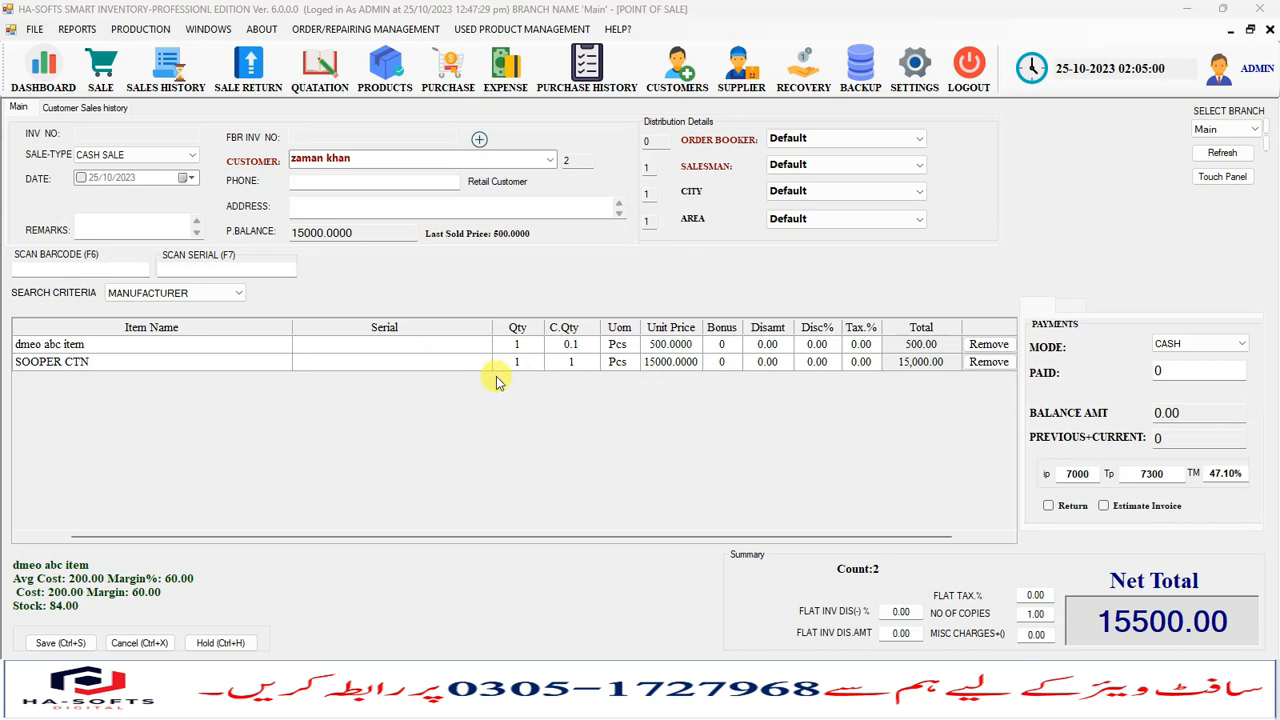
# - Cancel the current invoice to clear the customer and line items
pyautogui.click(580, 422)
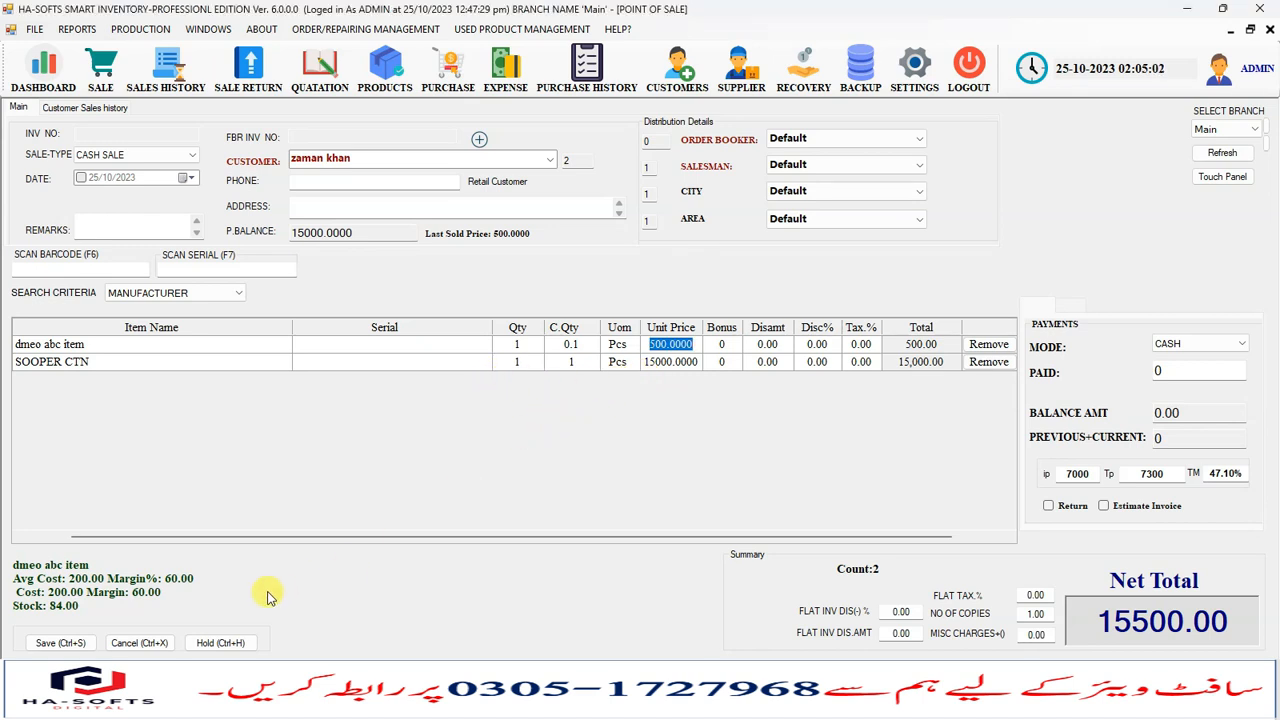
pyautogui.click(117, 648)
pyautogui.click(700, 407)
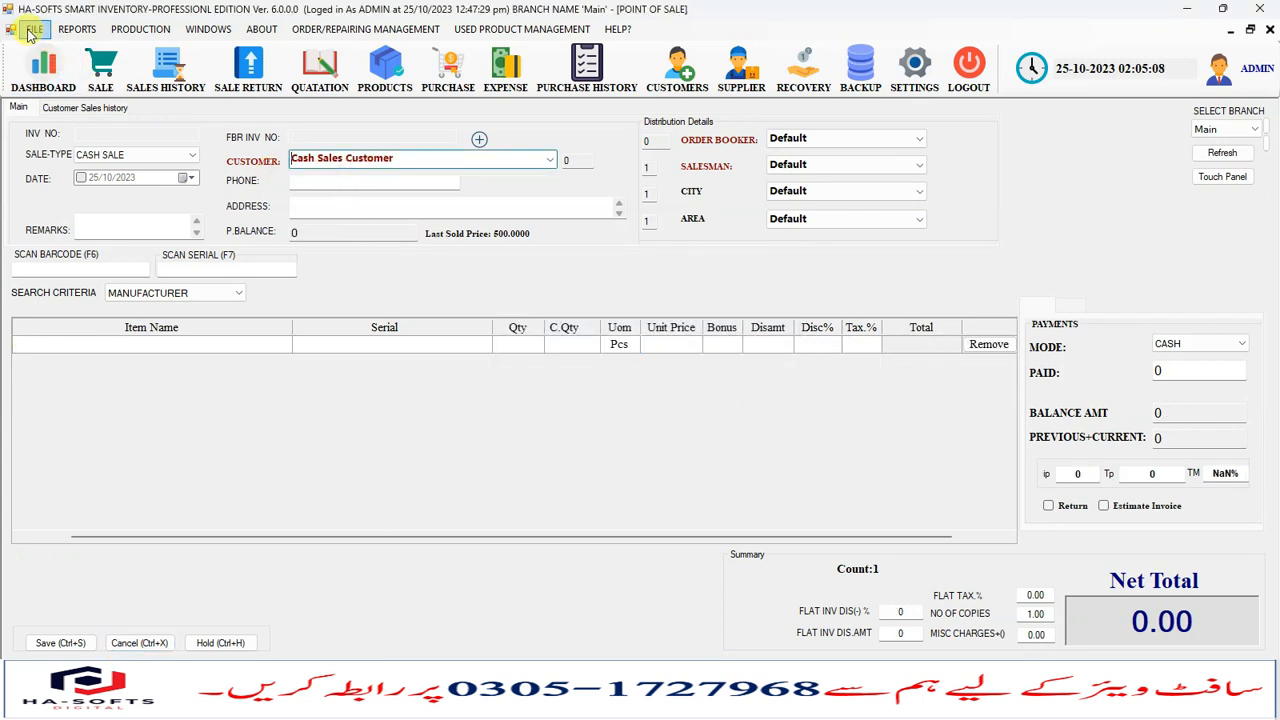
pyautogui.click(32, 30)
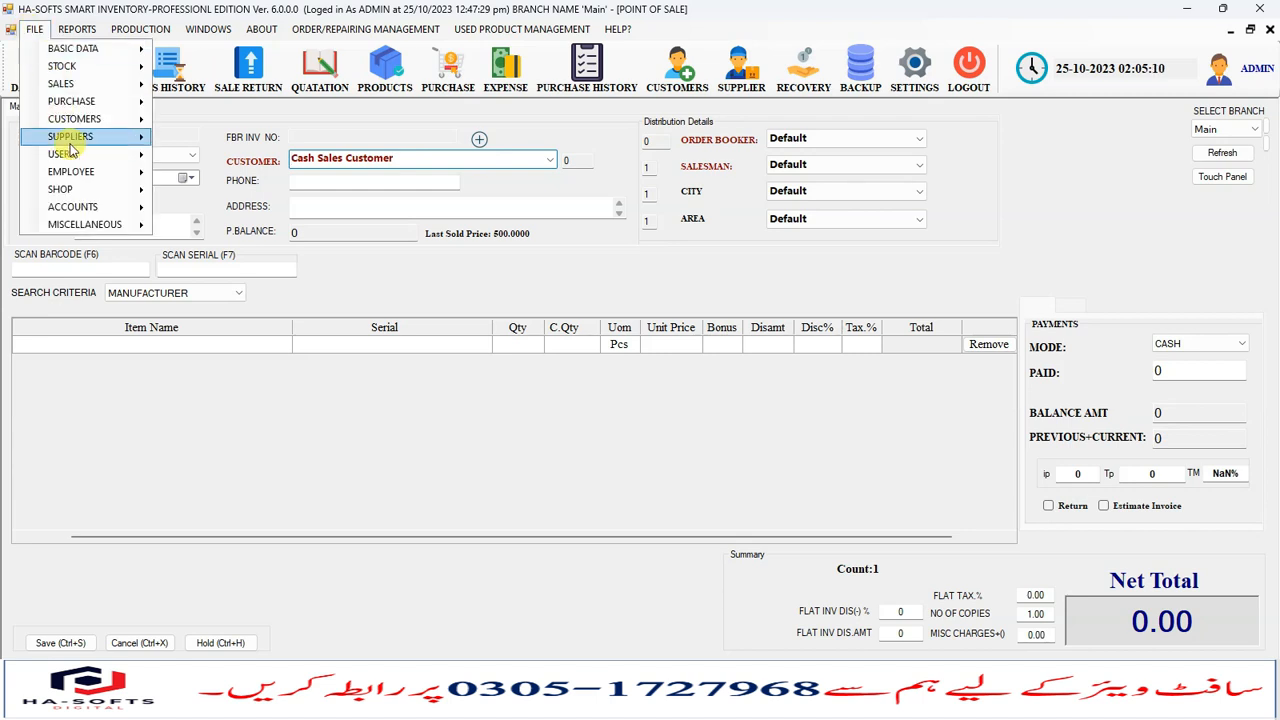
pyautogui.moveTo(100, 190)
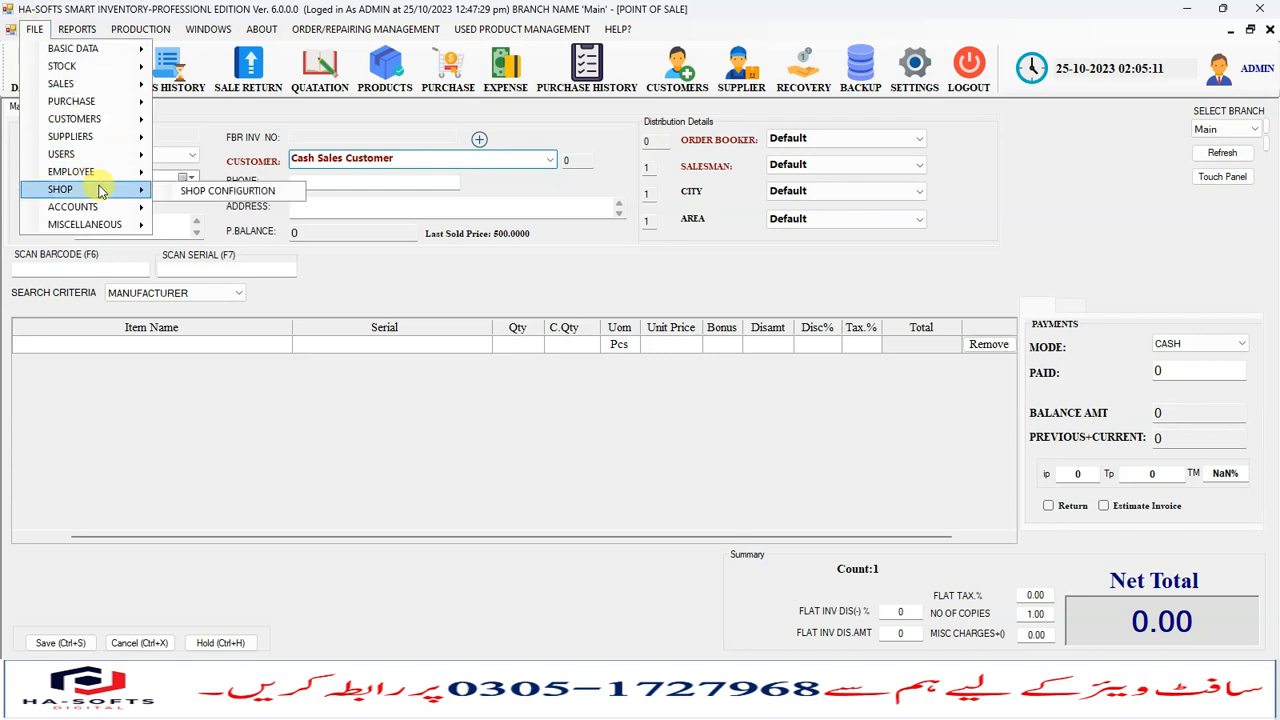
pyautogui.click(418, 347)
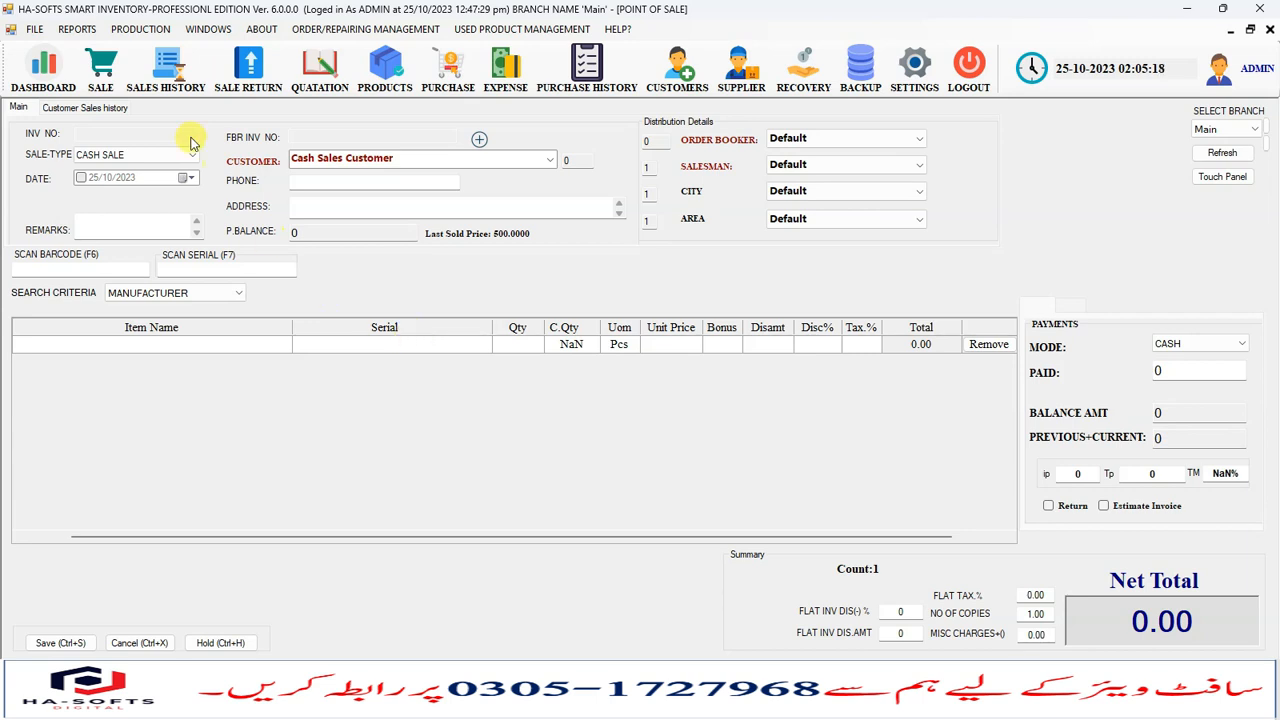
# - Reopen the ADMIN user rights, review the Users permissions tab, apply Update and close the window
pyautogui.click(35, 30)
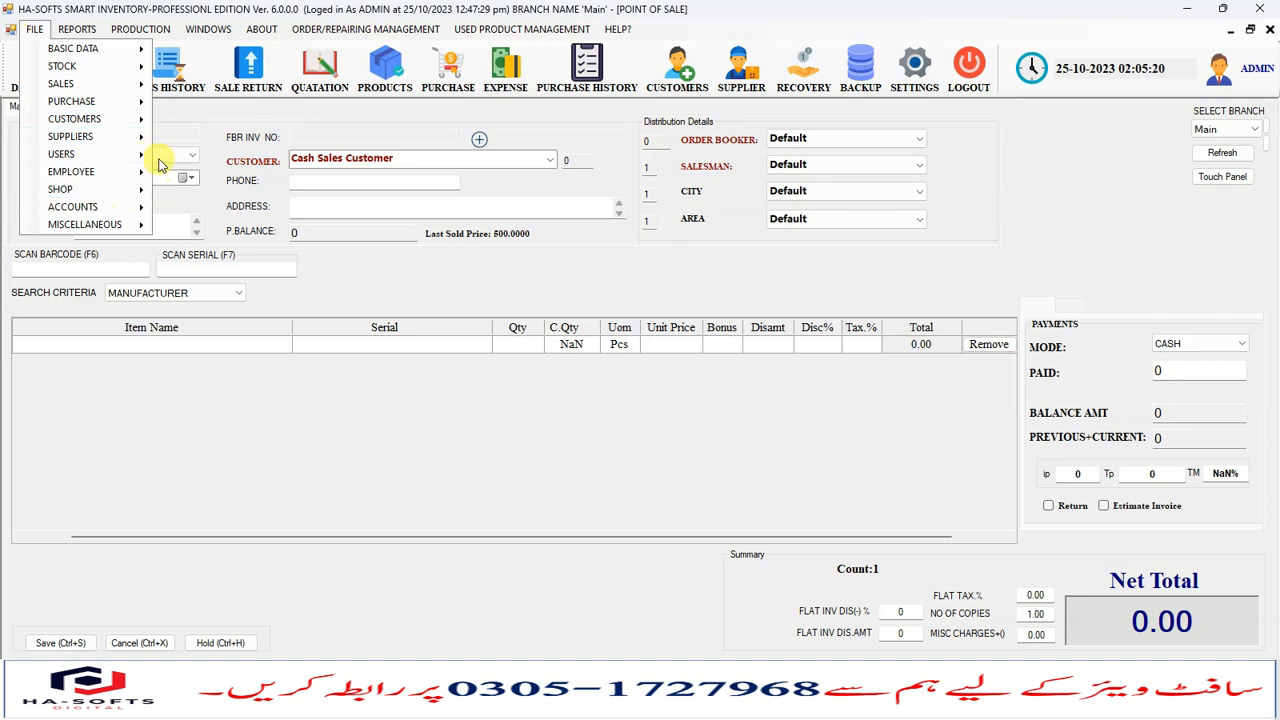
pyautogui.moveTo(136, 158)
pyautogui.click(230, 192)
pyautogui.click(740, 184)
pyautogui.click(640, 184)
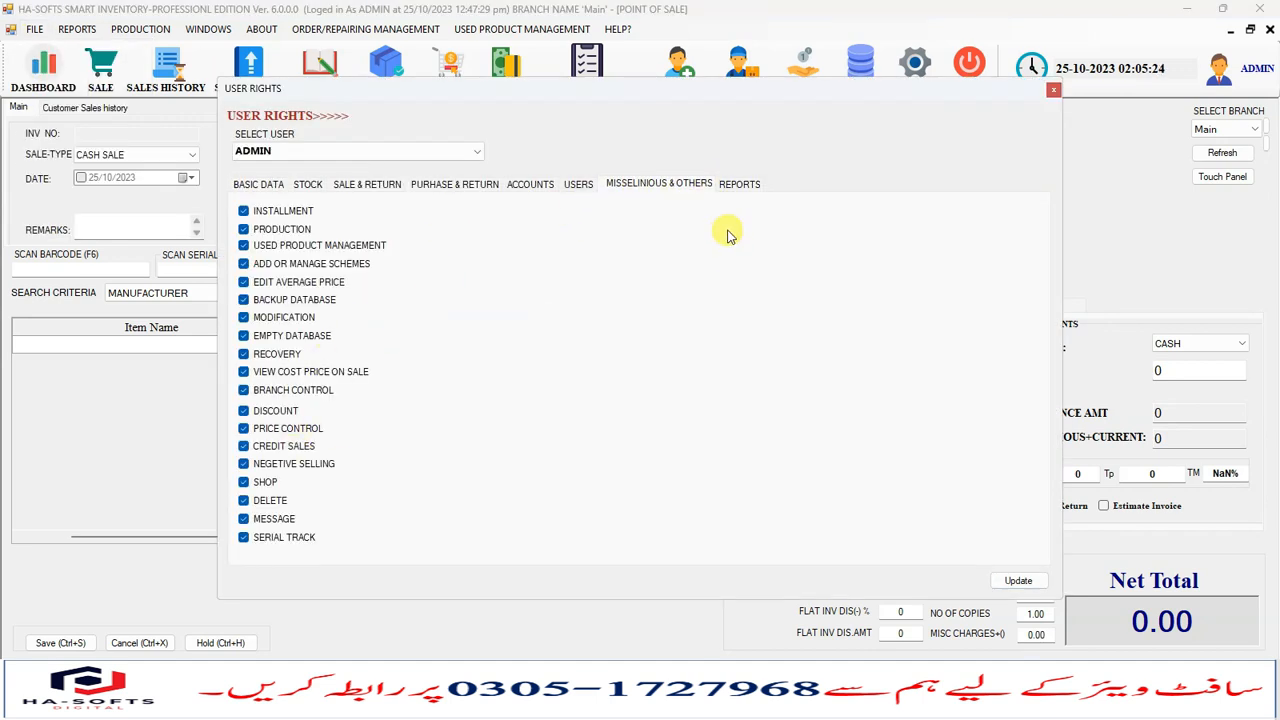
pyautogui.click(578, 184)
pyautogui.click(300, 285)
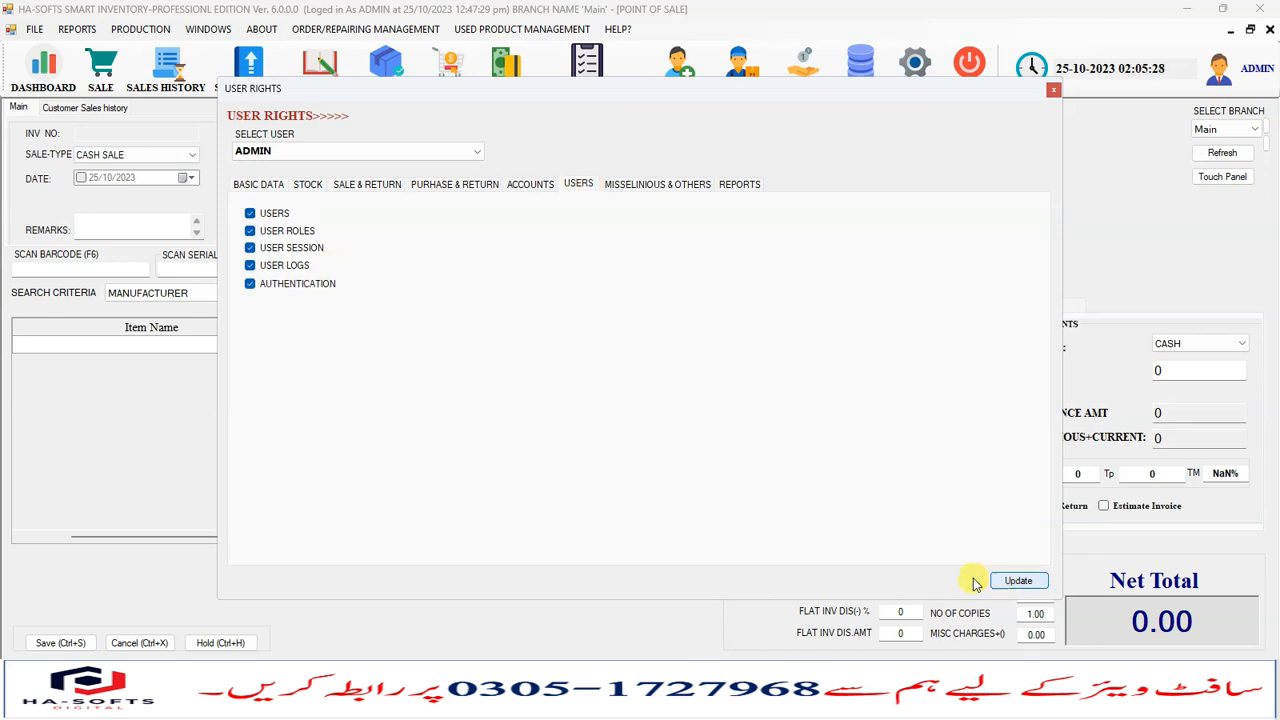
pyautogui.click(1018, 580)
pyautogui.click(703, 408)
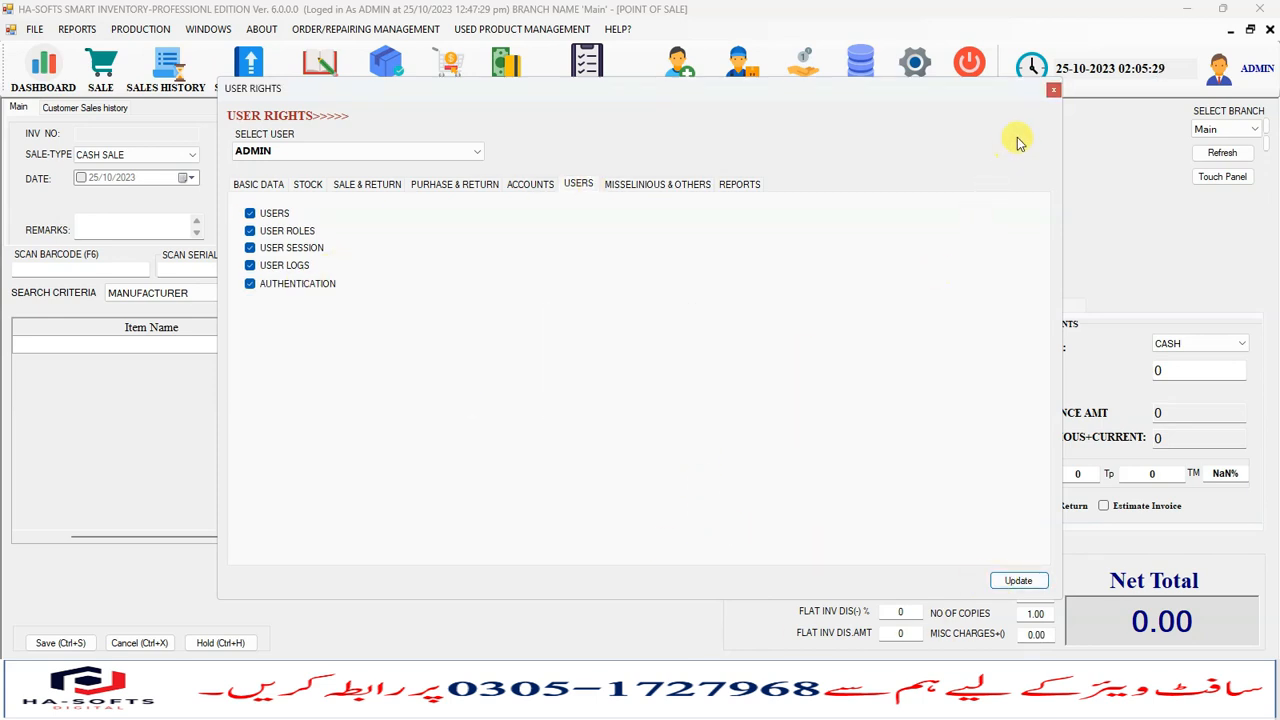
pyautogui.click(1053, 90)
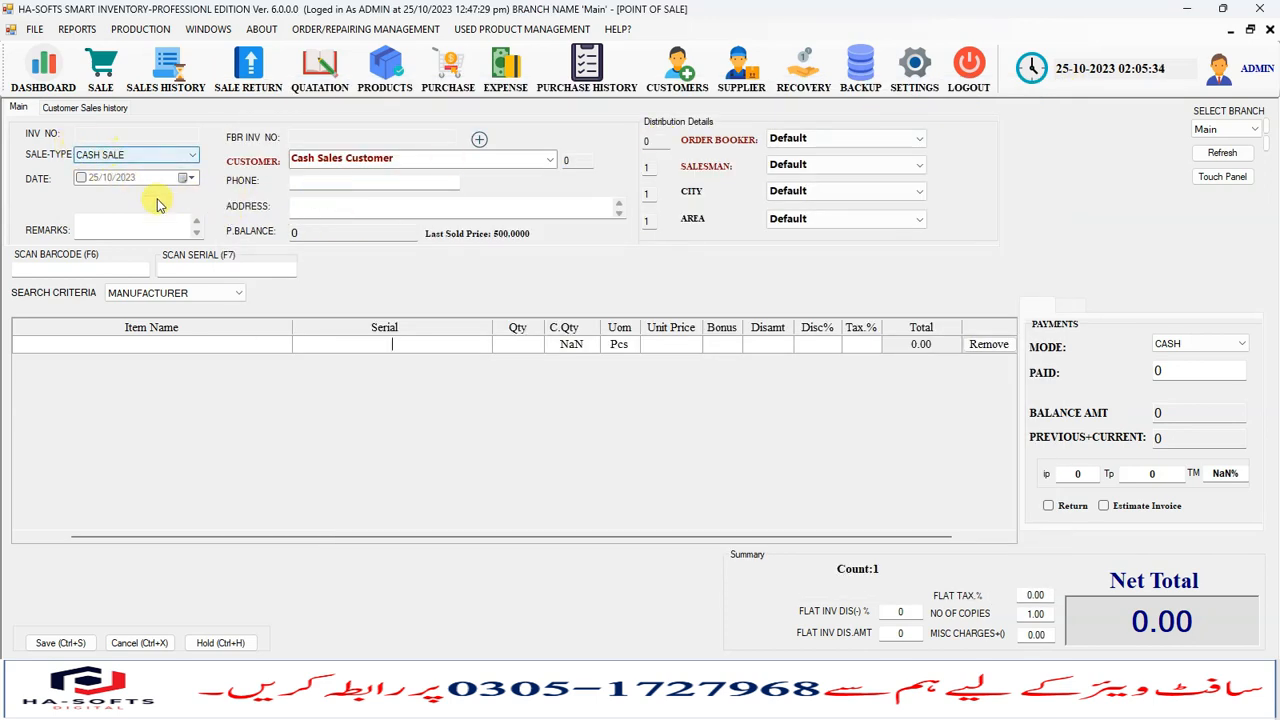
# - Set the search criteria to PRODUCT and add dmeo abc item to the empty sale grid
pyautogui.click(200, 344)
pyautogui.moveTo(251, 534); pyautogui.dragTo(134, 534)
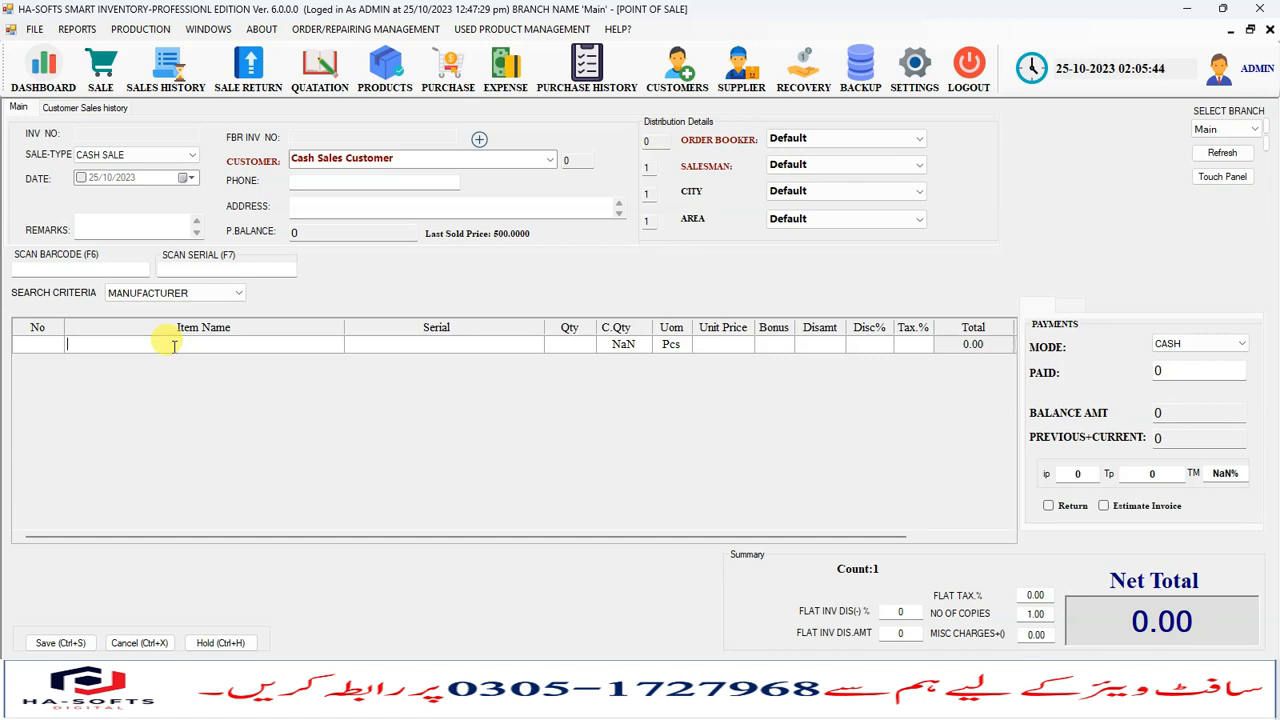
pyautogui.click(175, 292)
pyautogui.click(136, 306)
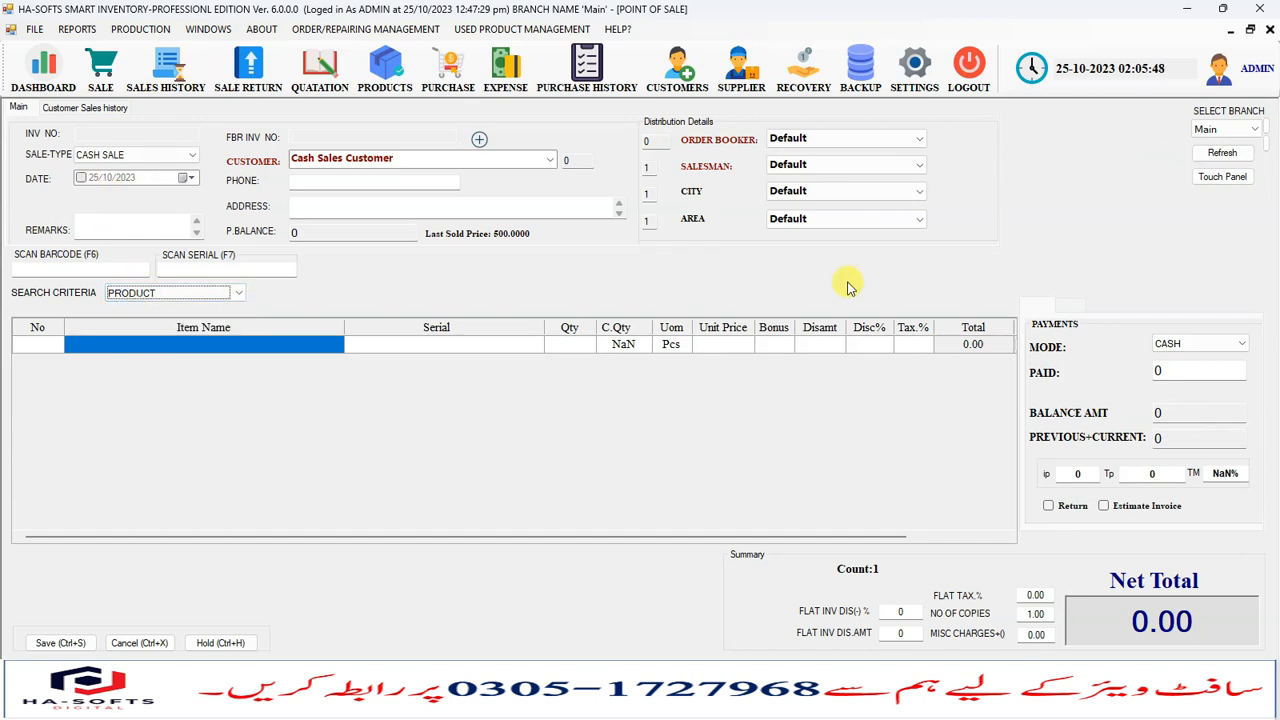
pyautogui.click(200, 345)
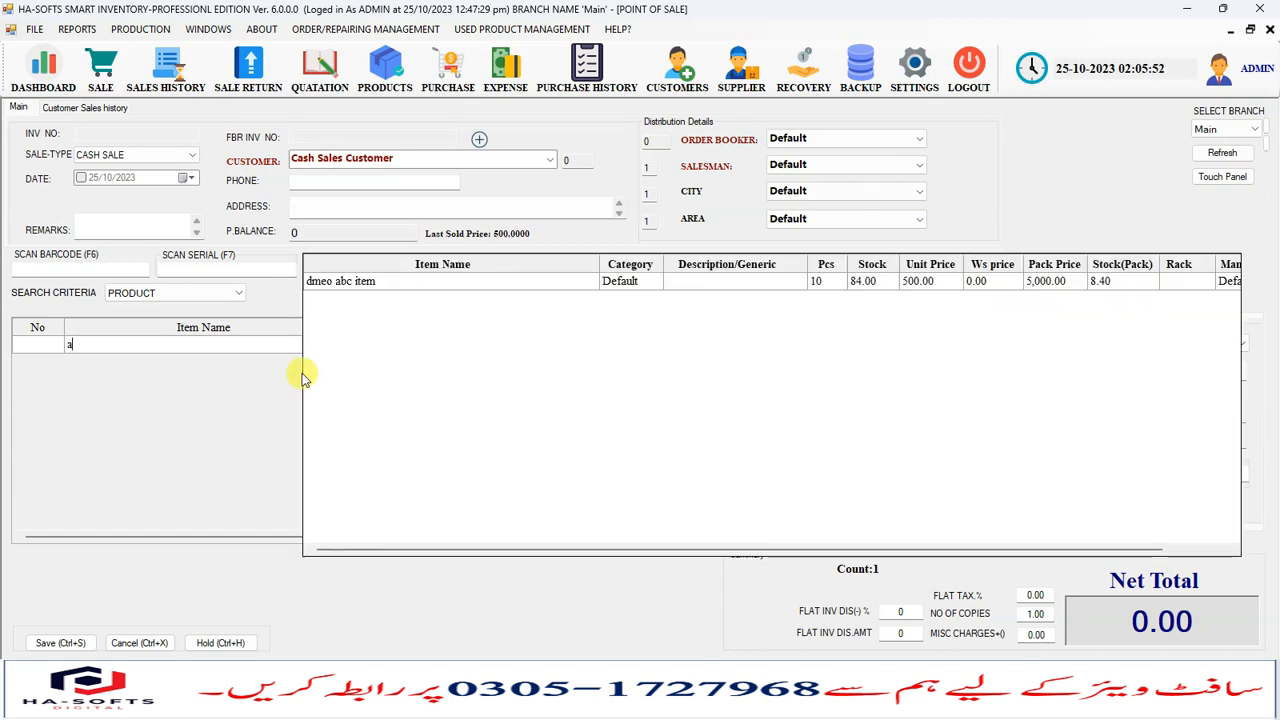
pyautogui.press('Down')
pyautogui.press('Return')
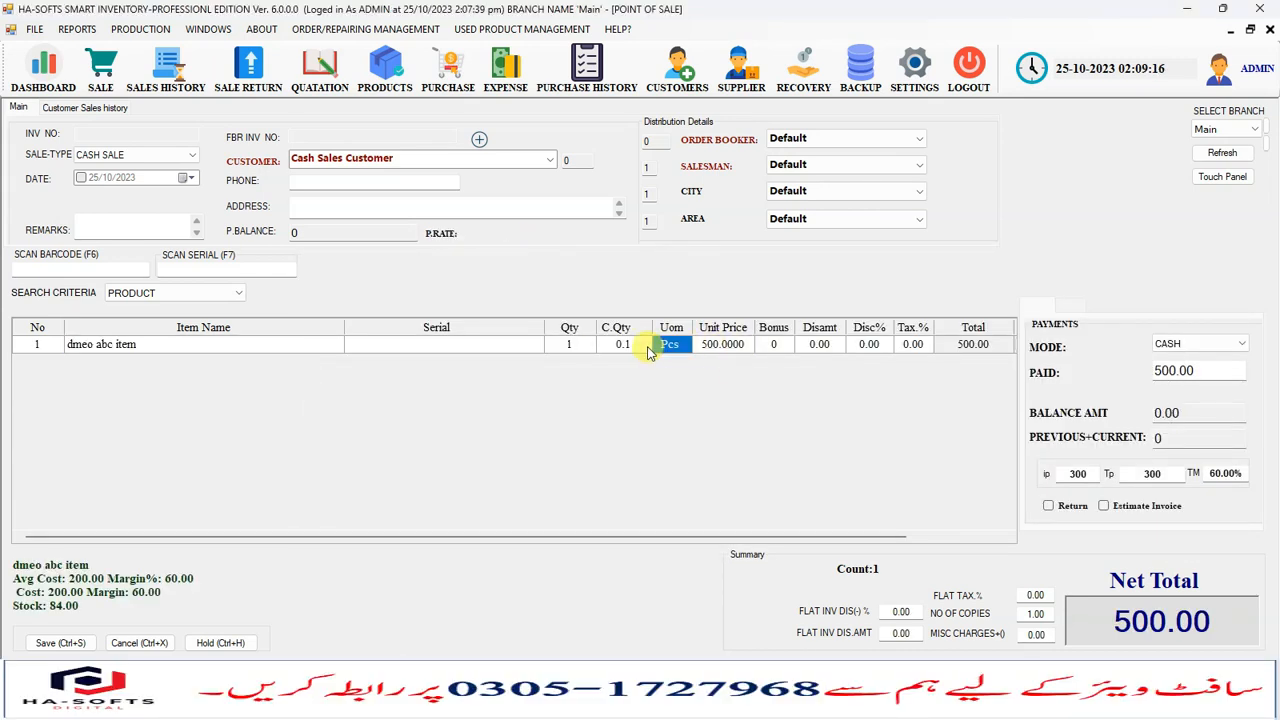
# - Save the sale, entering the user code and password, and confirm saving it
pyautogui.hotkey('ctrl', 's')
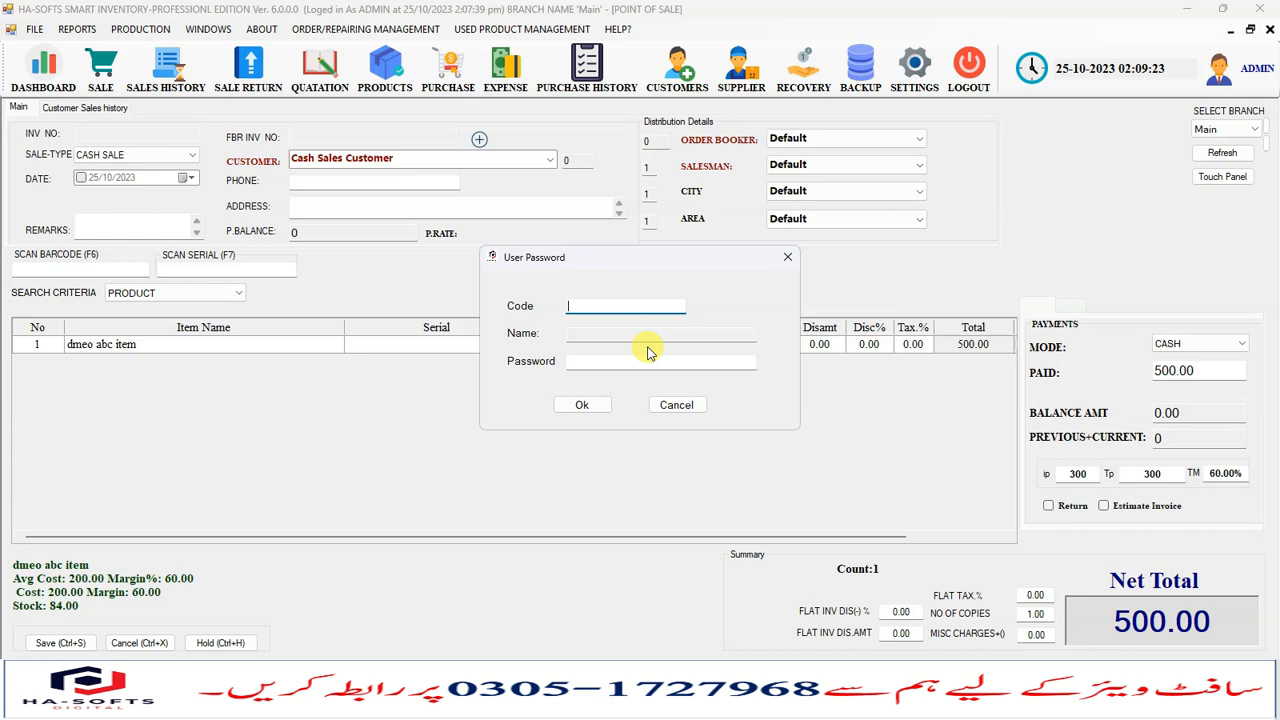
pyautogui.press('Return')
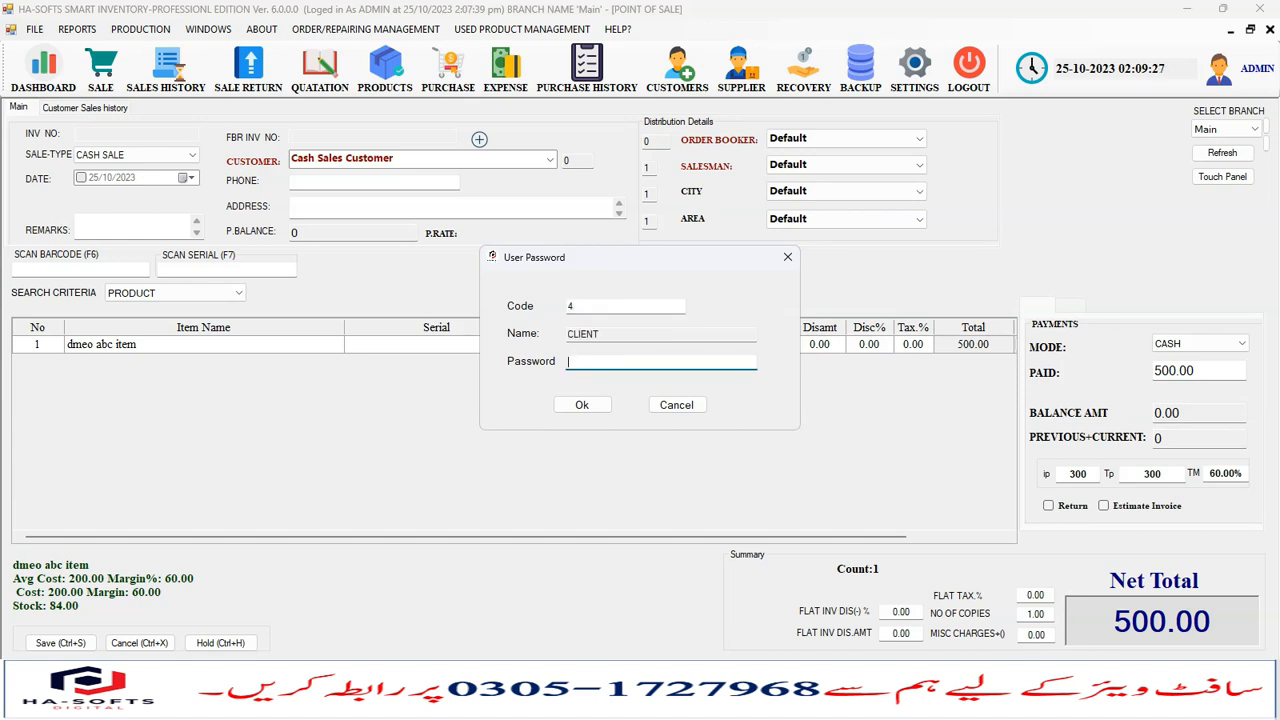
pyautogui.press('Return')
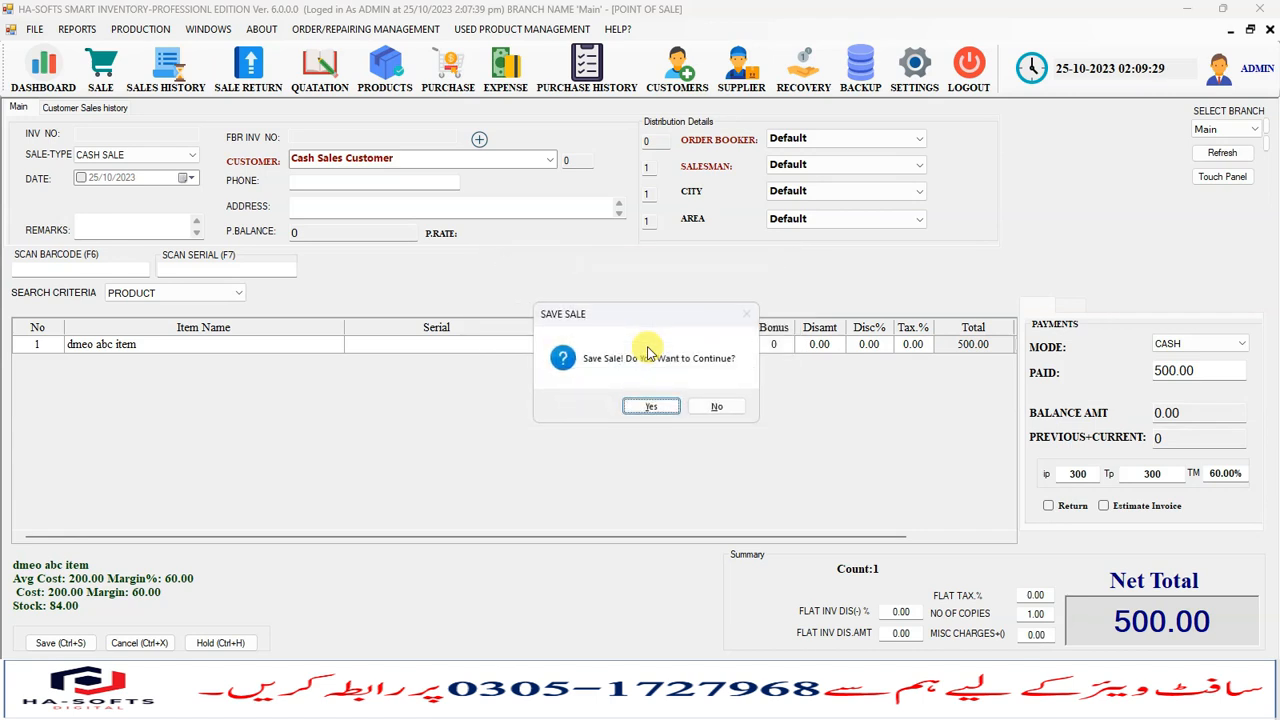
pyautogui.press('Return')
pyautogui.press('Right')
pyautogui.press('Return')
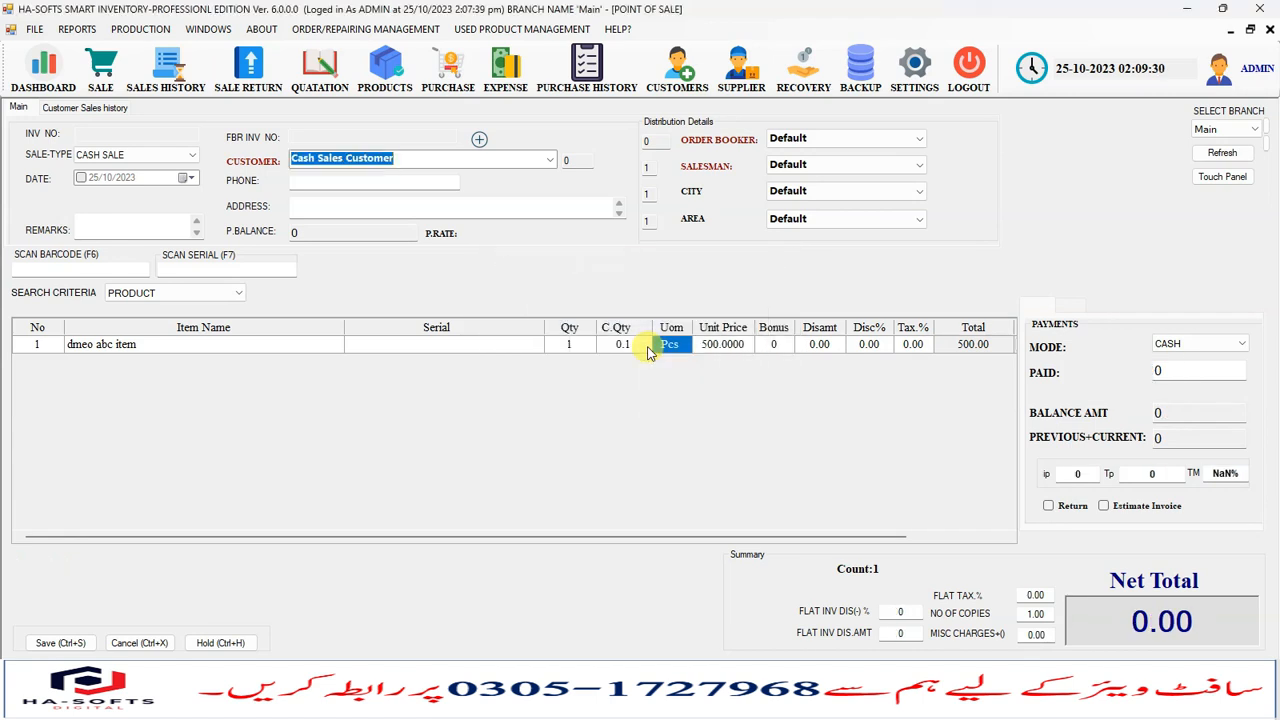
# - Open the sales history and preview the printable invoice of the newest cash sale
pyautogui.click(150, 85)
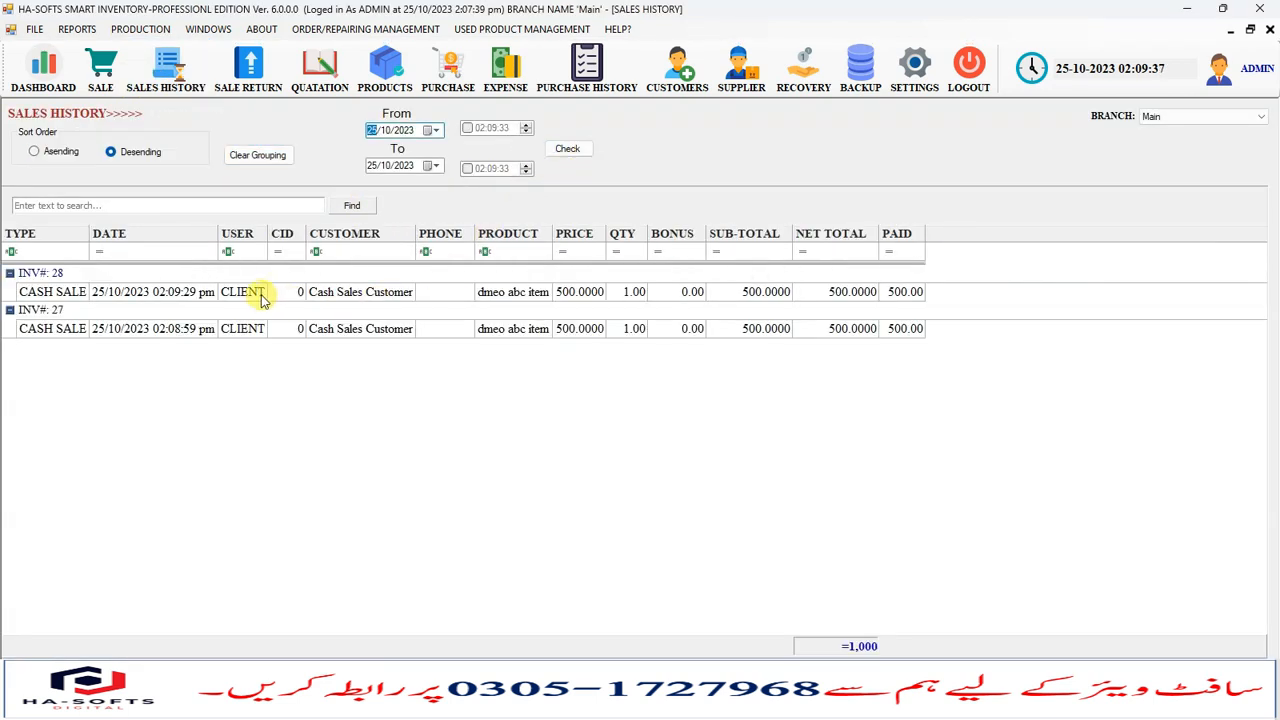
pyautogui.doubleClick(262, 292)
pyautogui.click(502, 370)
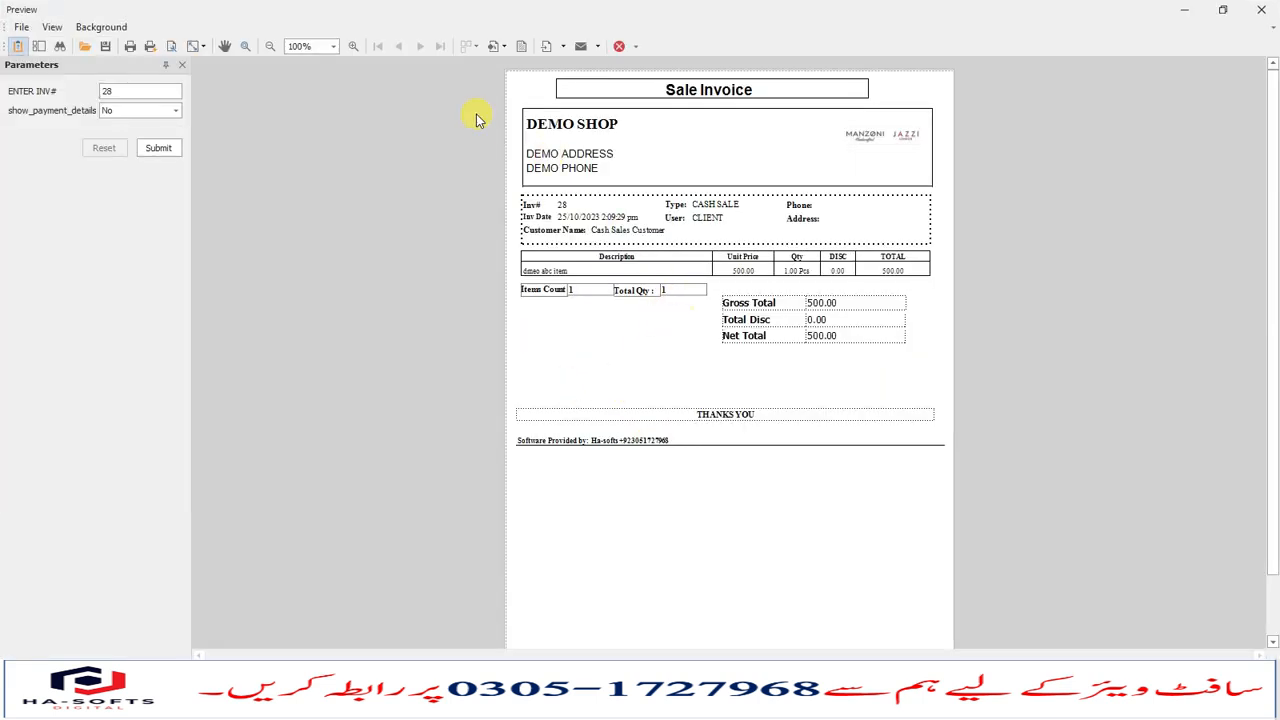
# - Zoom the invoice preview to 150%, look over the invoice, and close the preview window
pyautogui.click(333, 46)
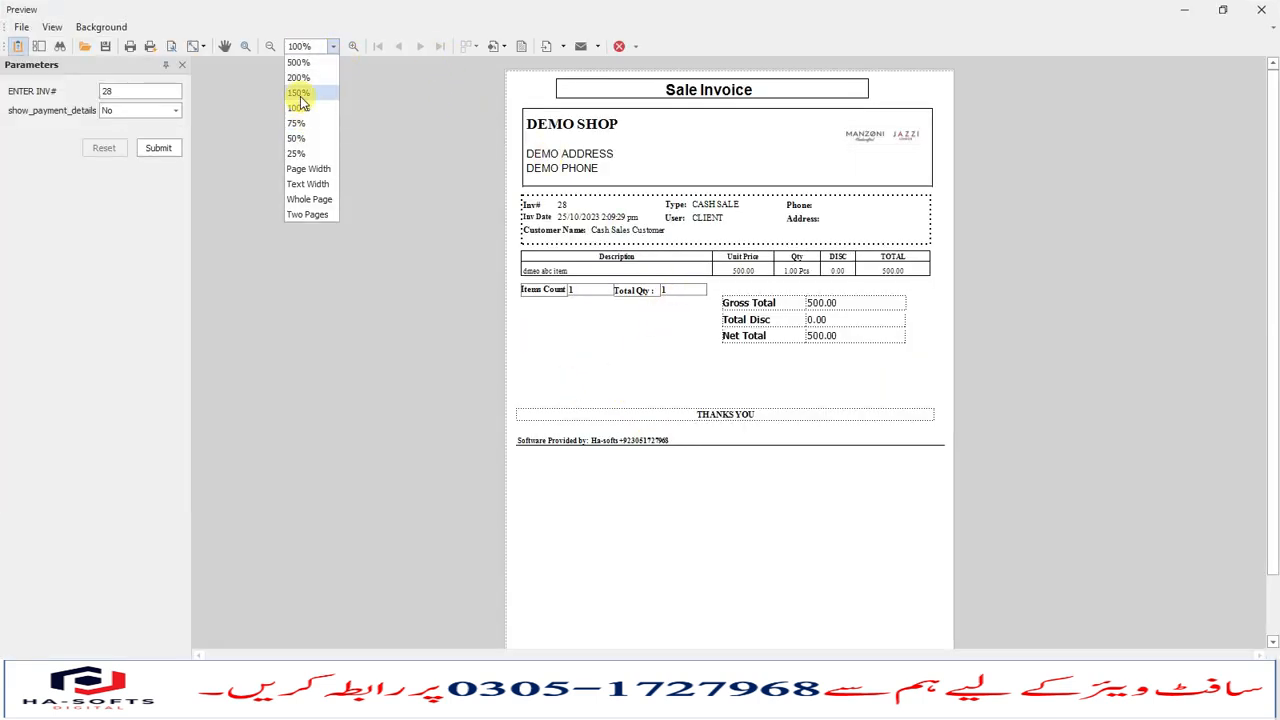
pyautogui.click(304, 96)
pyautogui.scroll(1, 679, 297)
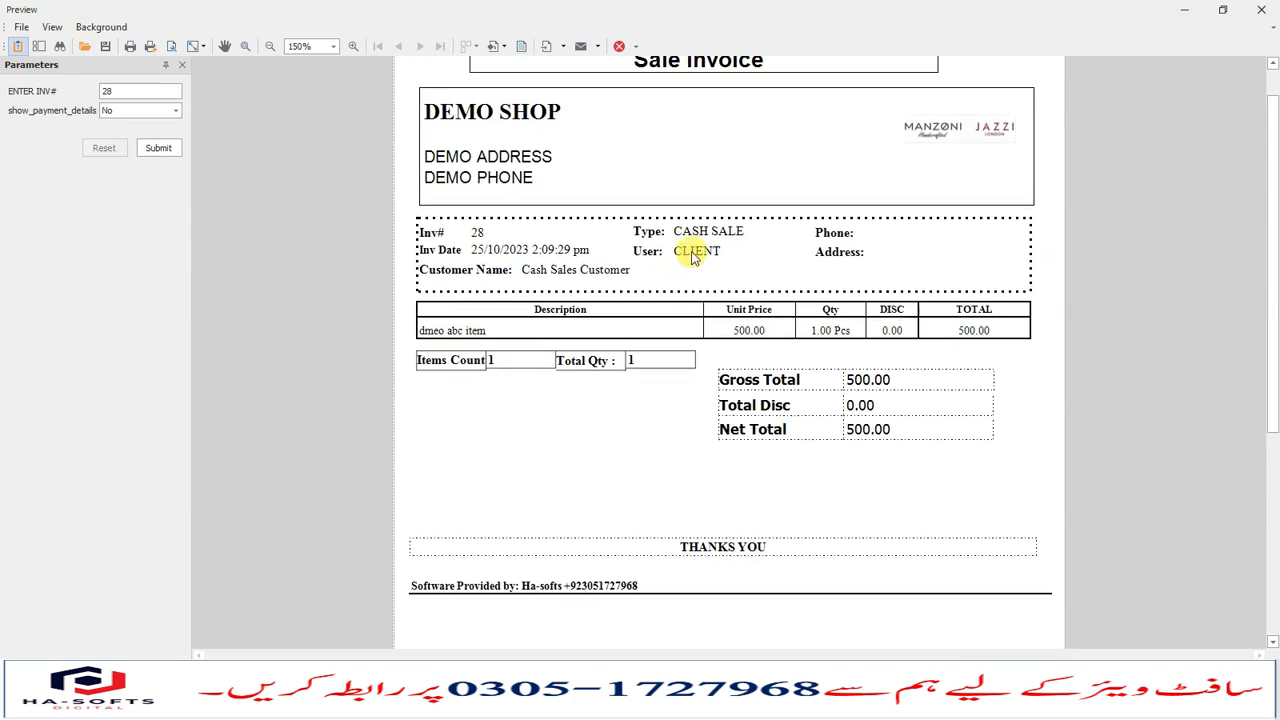
pyautogui.click(1252, 12)
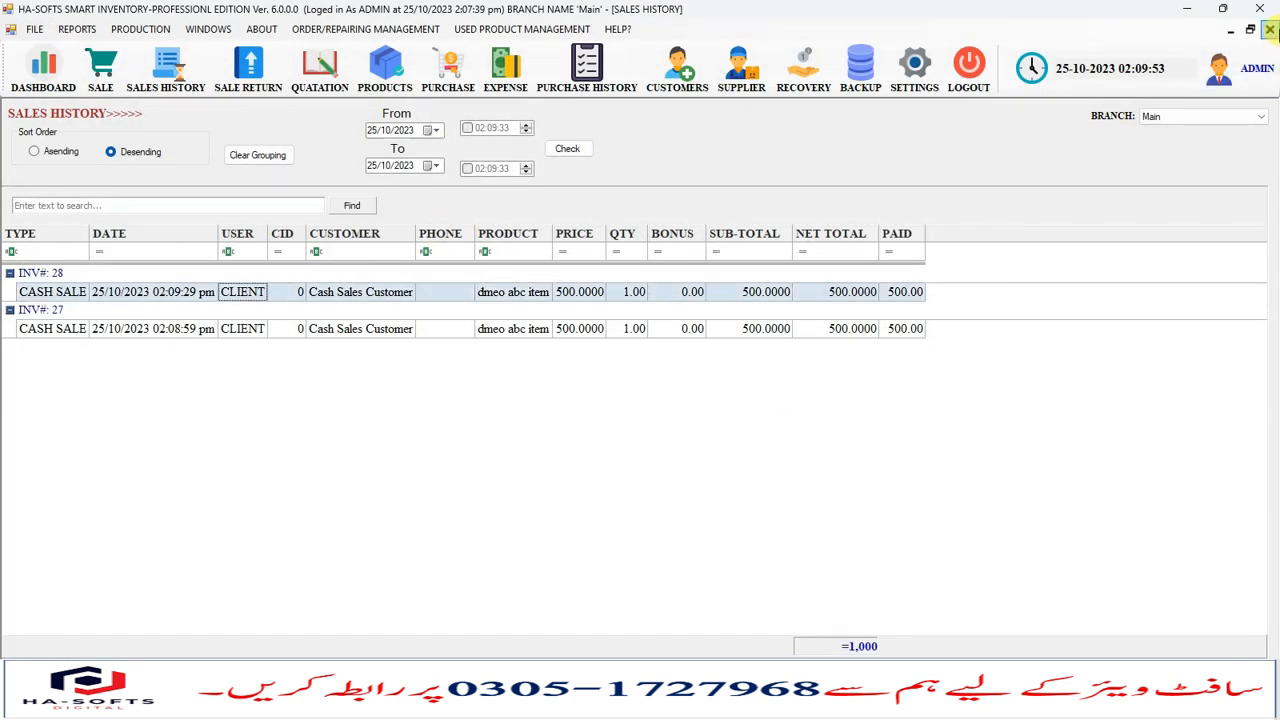
# - Open the point-of-sale screen and scroll the item grid sideways to view all its columns
pyautogui.click(100, 88)
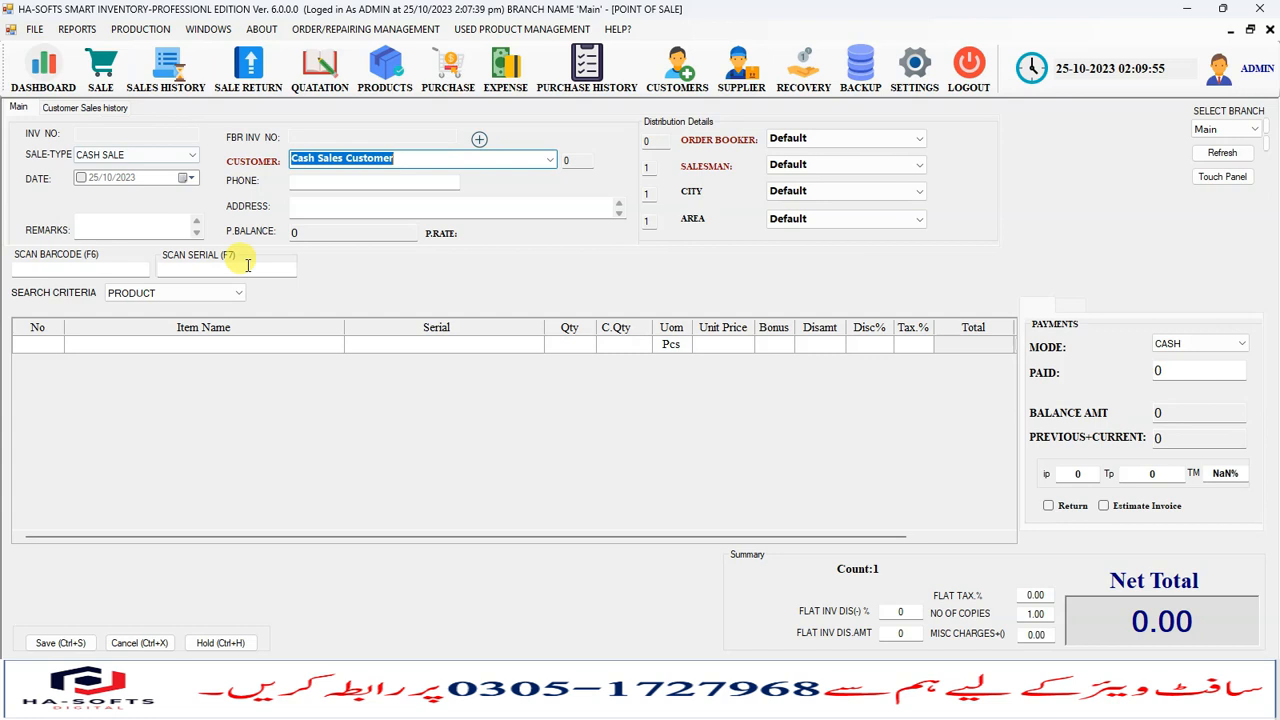
pyautogui.click(392, 158)
pyautogui.moveTo(443, 537); pyautogui.dragTo(414, 537)
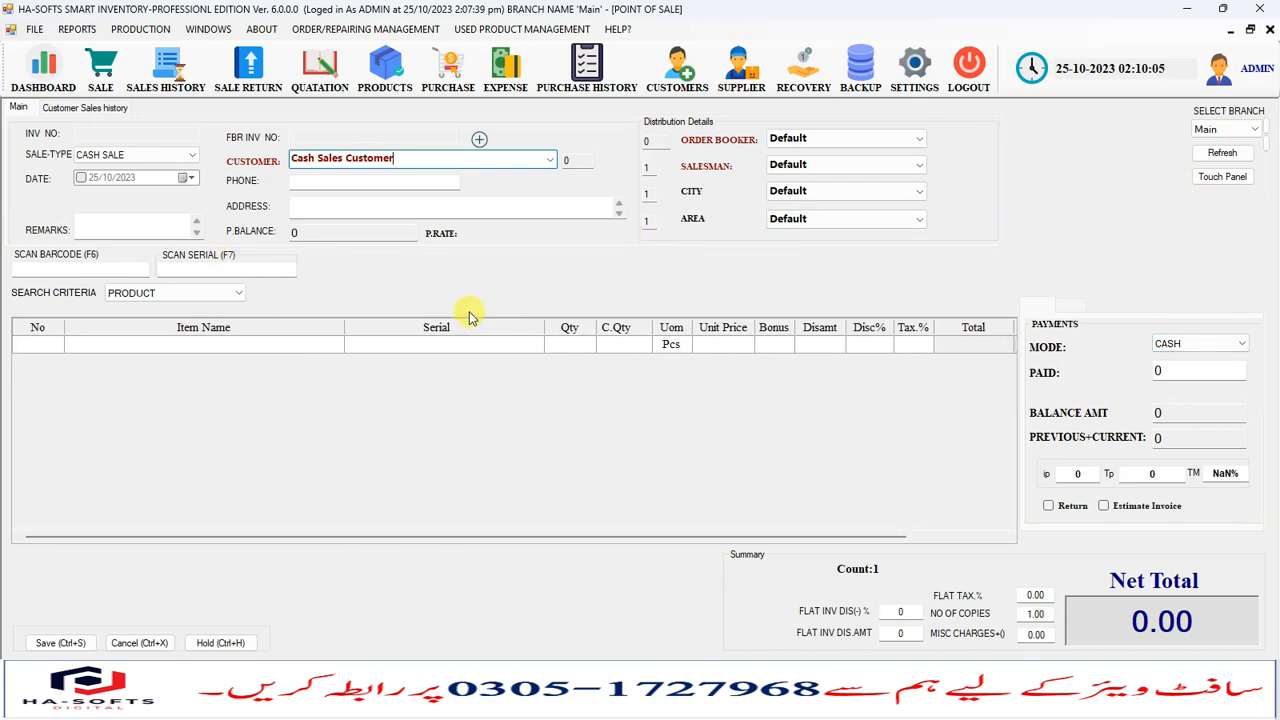
pyautogui.moveTo(566, 537); pyautogui.dragTo(662, 537)
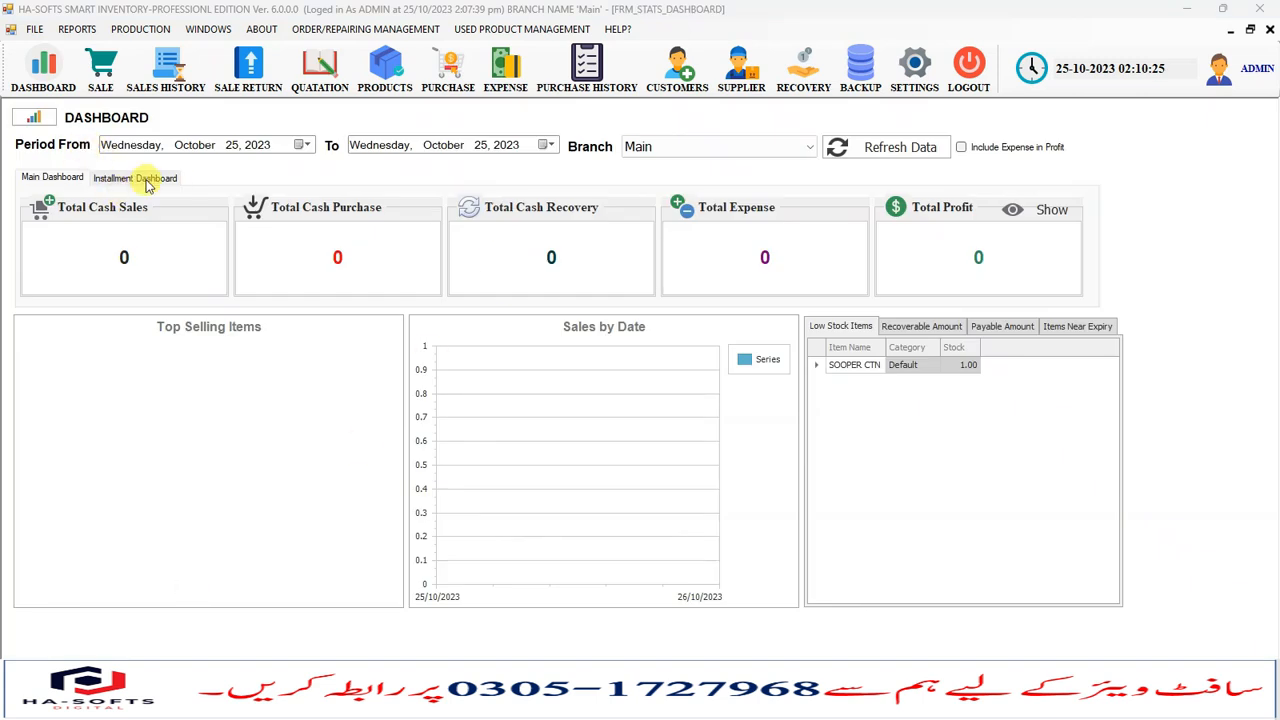
# - Switch between the Main and Installment dashboard tabs and examine the installment totals
pyautogui.click(147, 180)
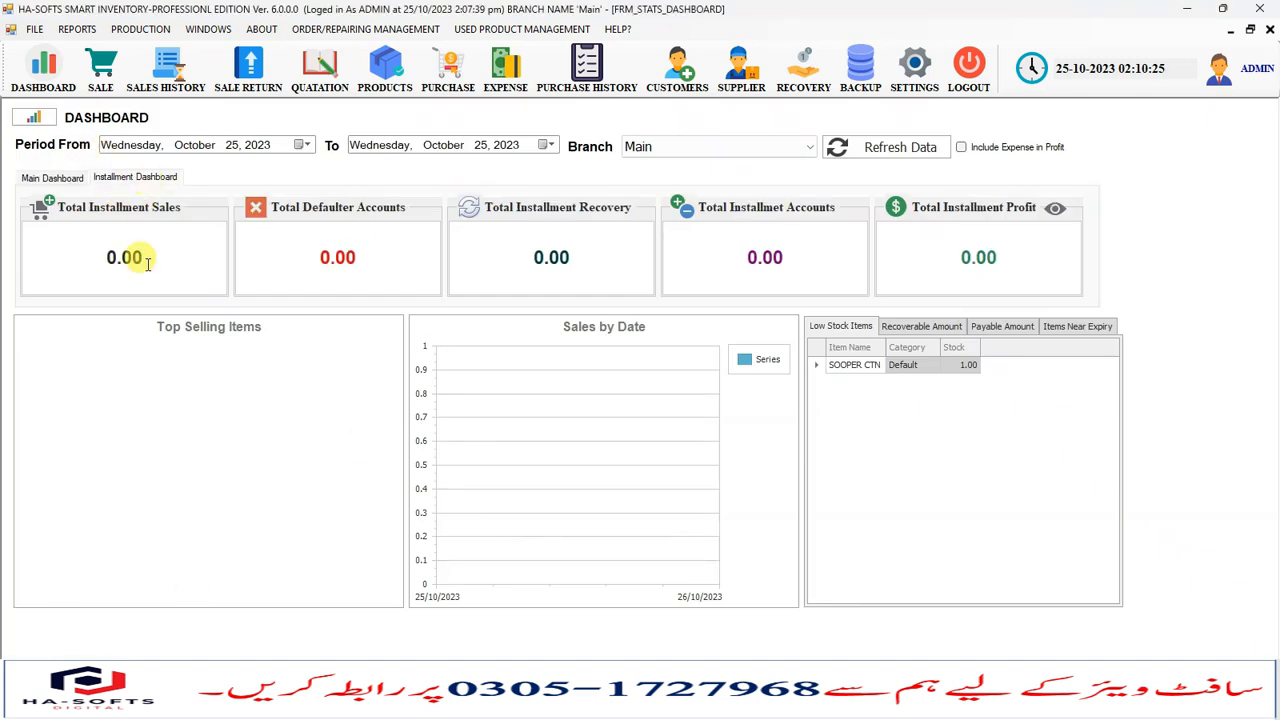
pyautogui.moveTo(80, 257); pyautogui.dragTo(160, 254)
pyautogui.moveTo(300, 250); pyautogui.dragTo(377, 250)
pyautogui.click(88, 248)
pyautogui.click(48, 178)
pyautogui.click(130, 177)
pyautogui.moveTo(100, 257); pyautogui.dragTo(194, 260)
pyautogui.click(556, 283)
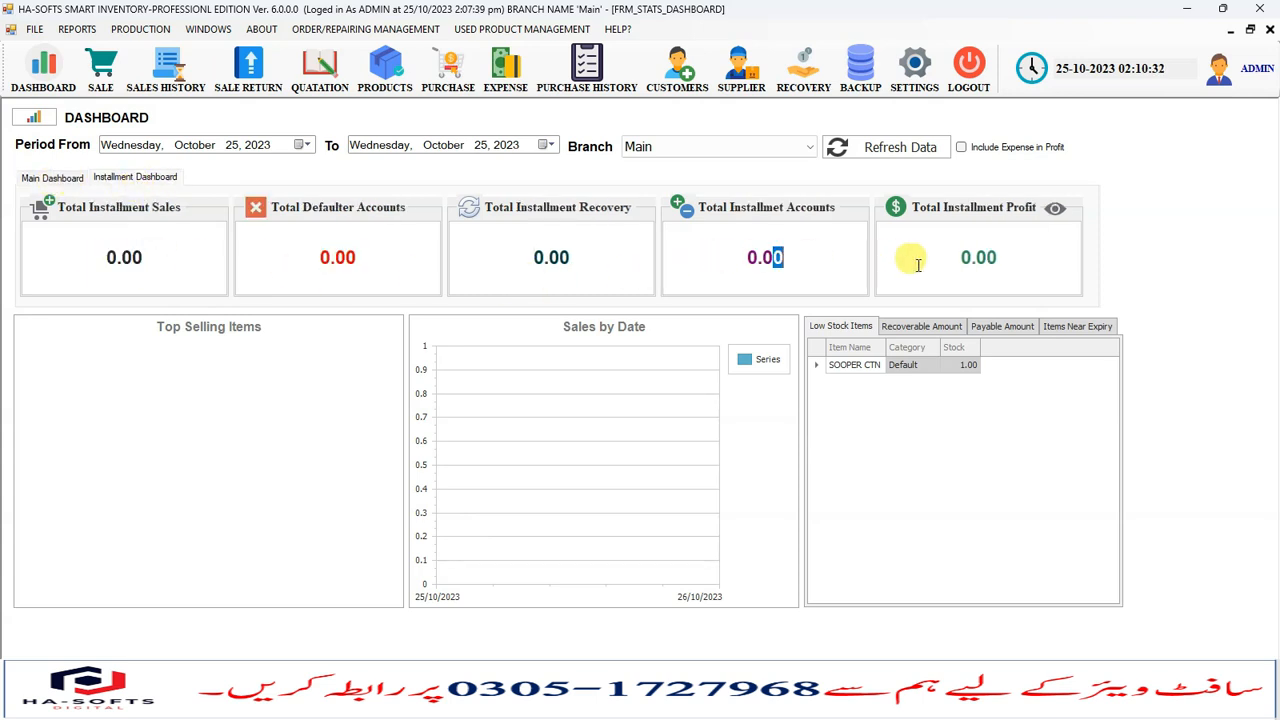
pyautogui.moveTo(898, 258); pyautogui.dragTo(1034, 270)
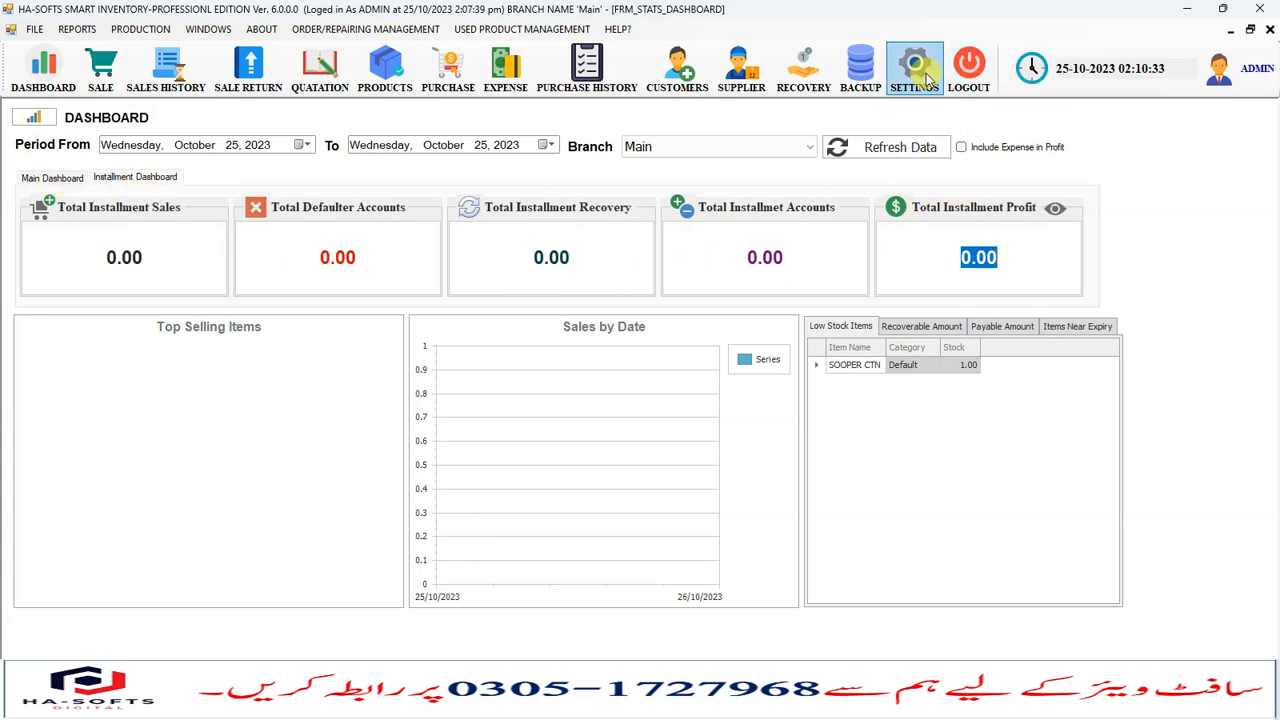
# - Open the database backup window and run a Google Drive backup to the default backup path
pyautogui.click(860, 68)
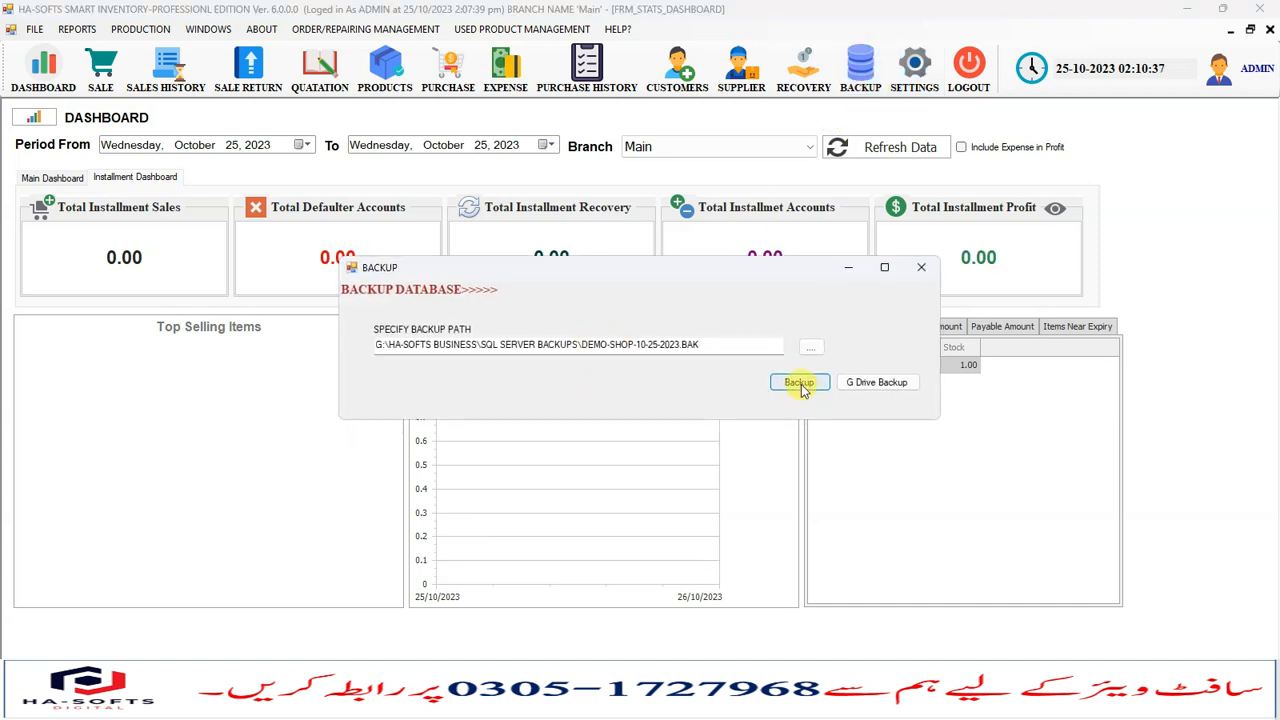
pyautogui.click(866, 386)
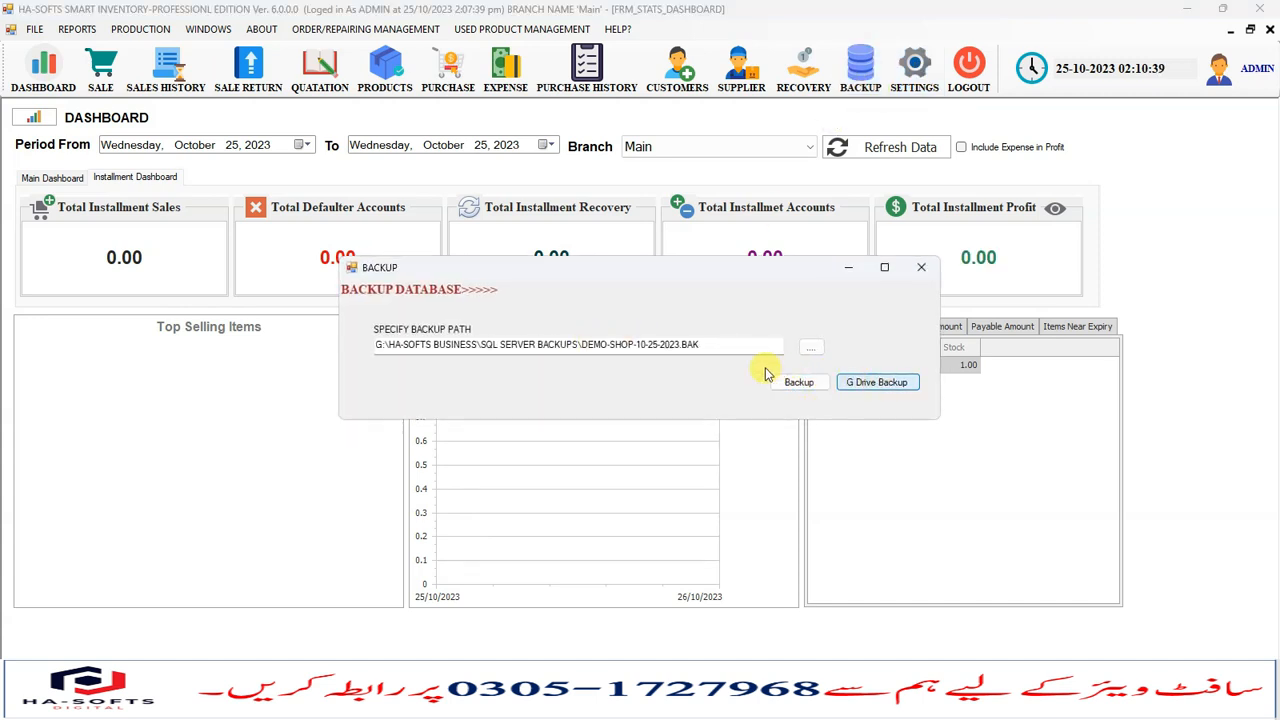
pyautogui.click(708, 405)
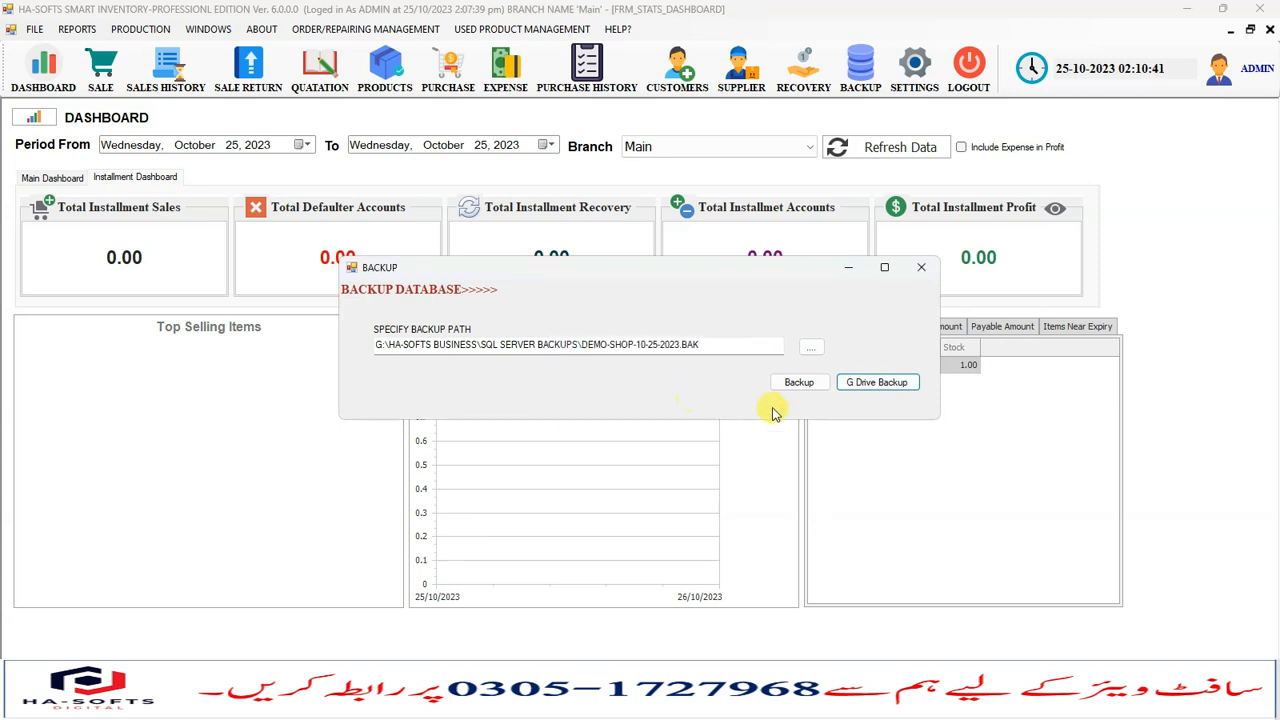
# - Check the Google Drive sync activity for the backup file, then close the backup window
pyautogui.click(1086, 706)
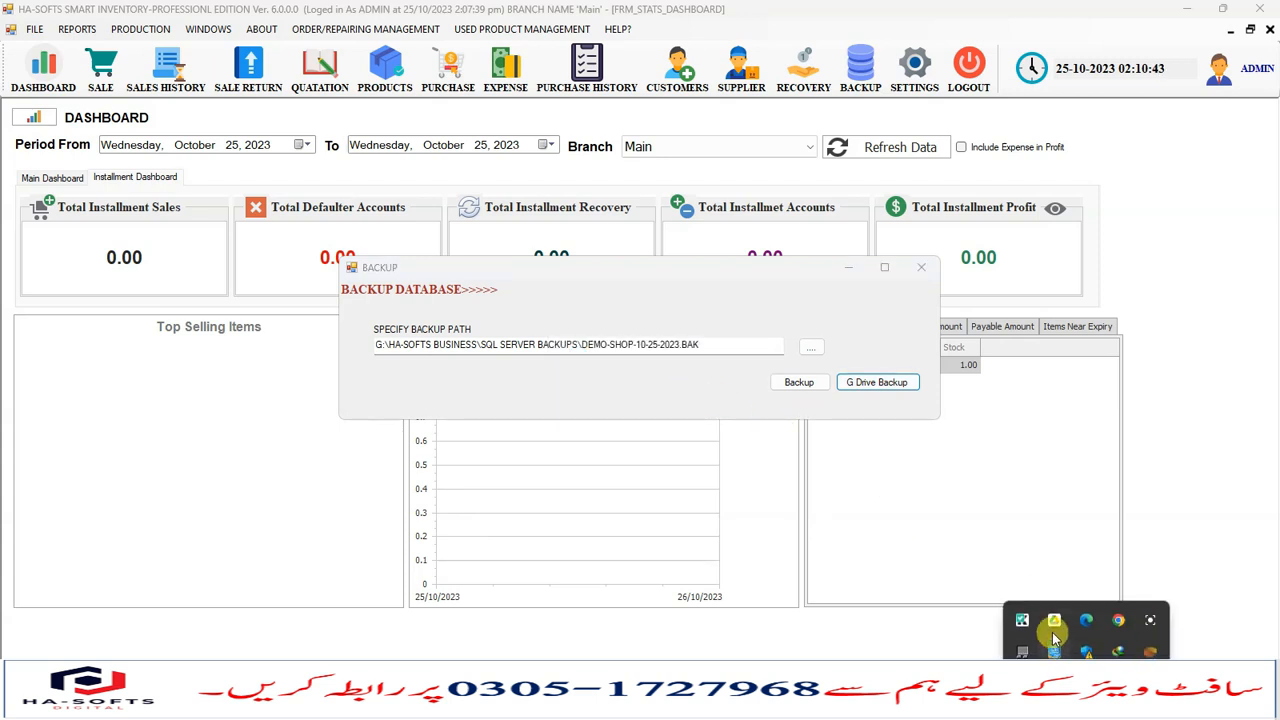
pyautogui.click(1054, 630)
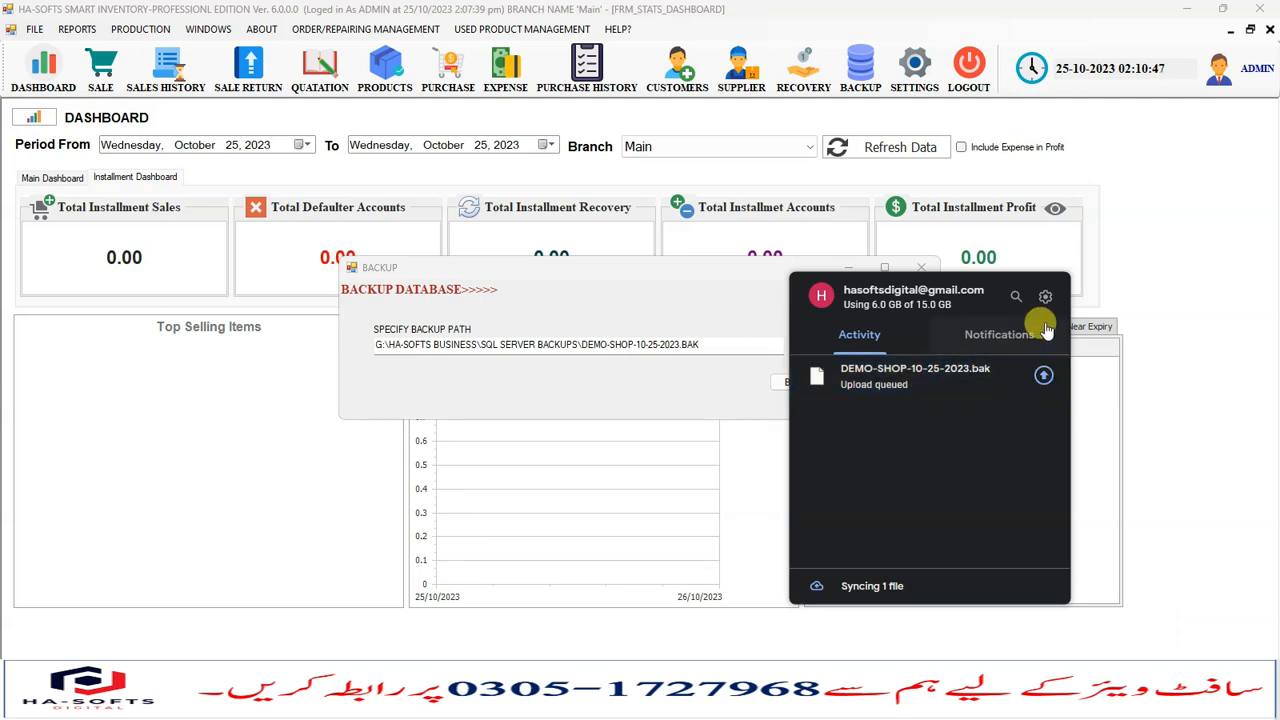
pyautogui.click(640, 278)
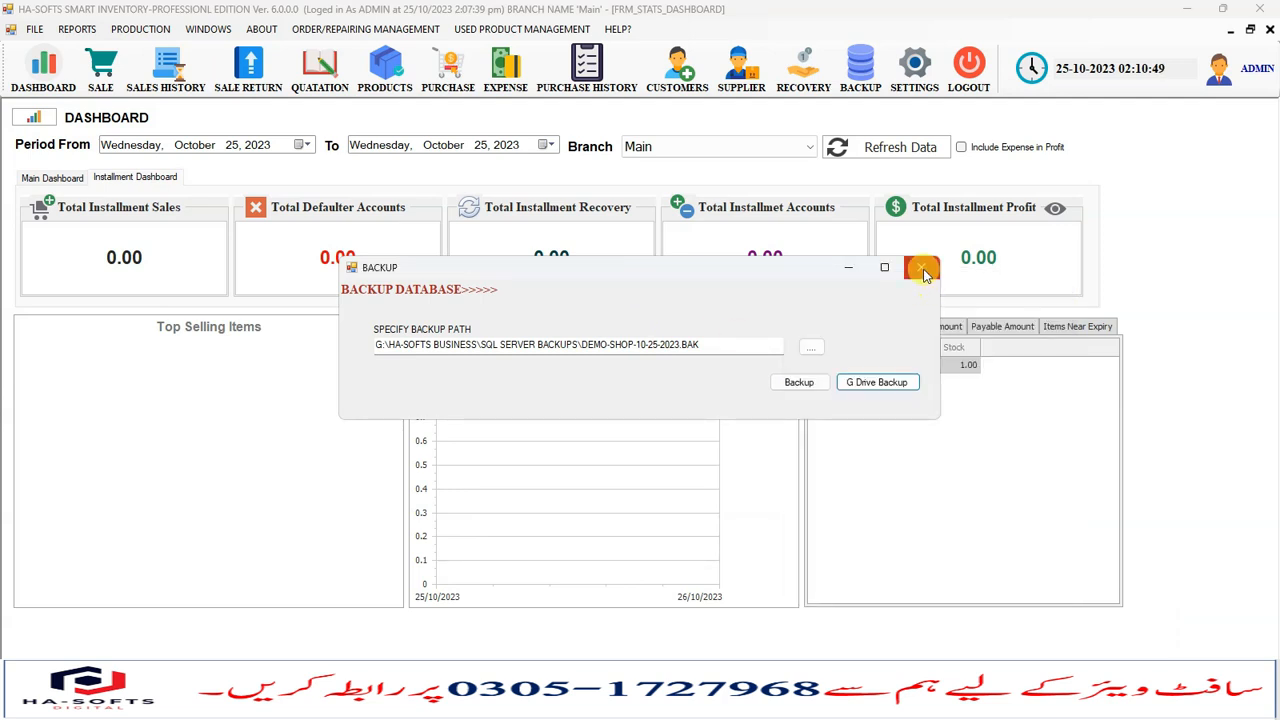
pyautogui.click(922, 270)
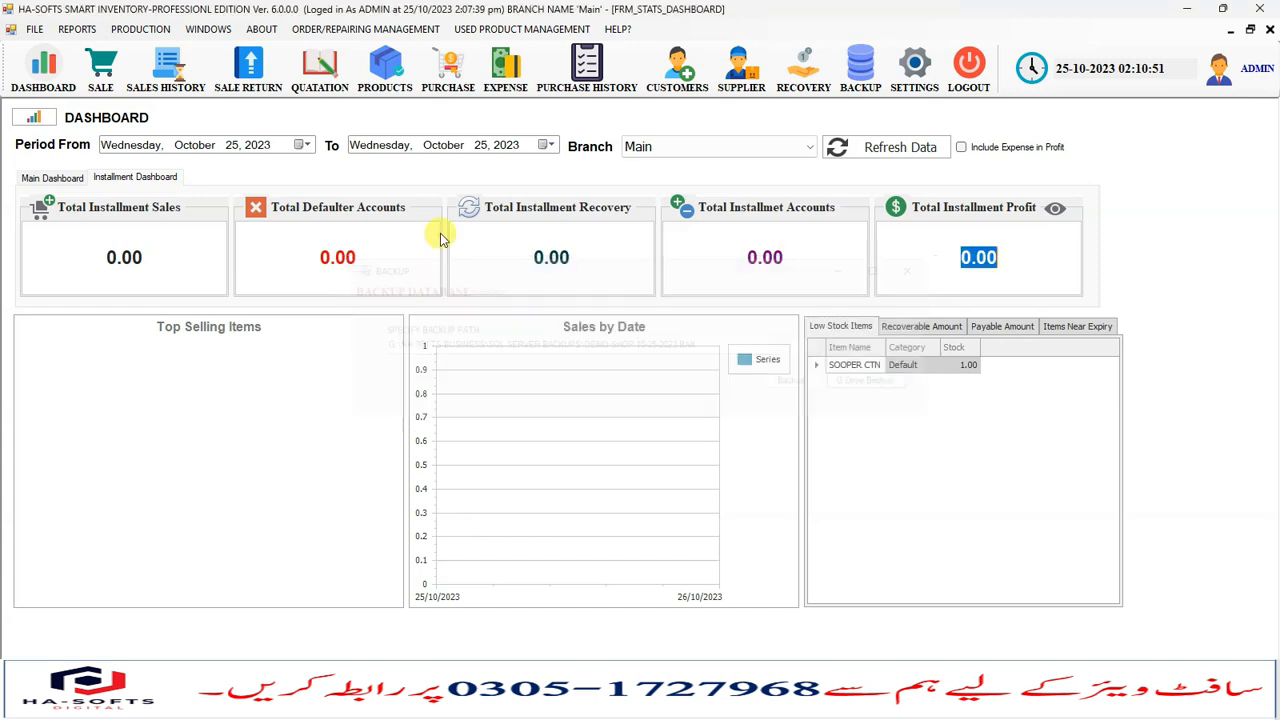
# - Open the Purchase screen, examine its fields, and close it
pyautogui.click(448, 78)
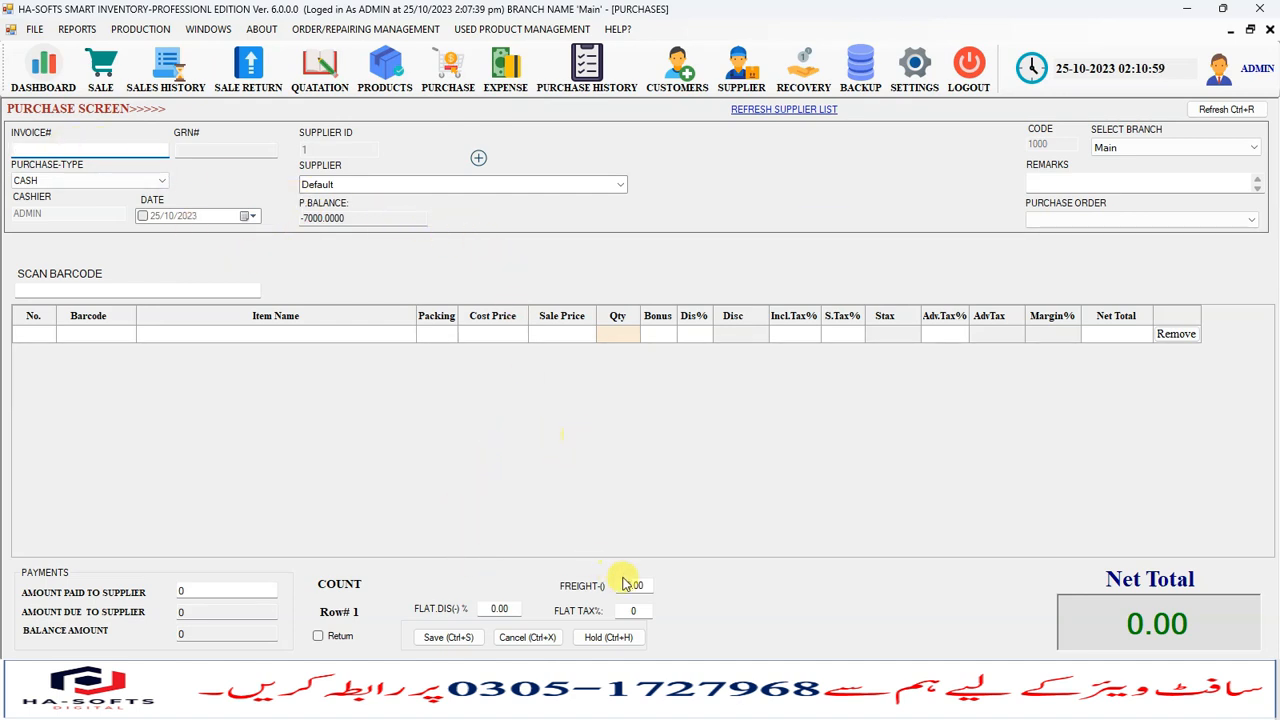
pyautogui.click(659, 585)
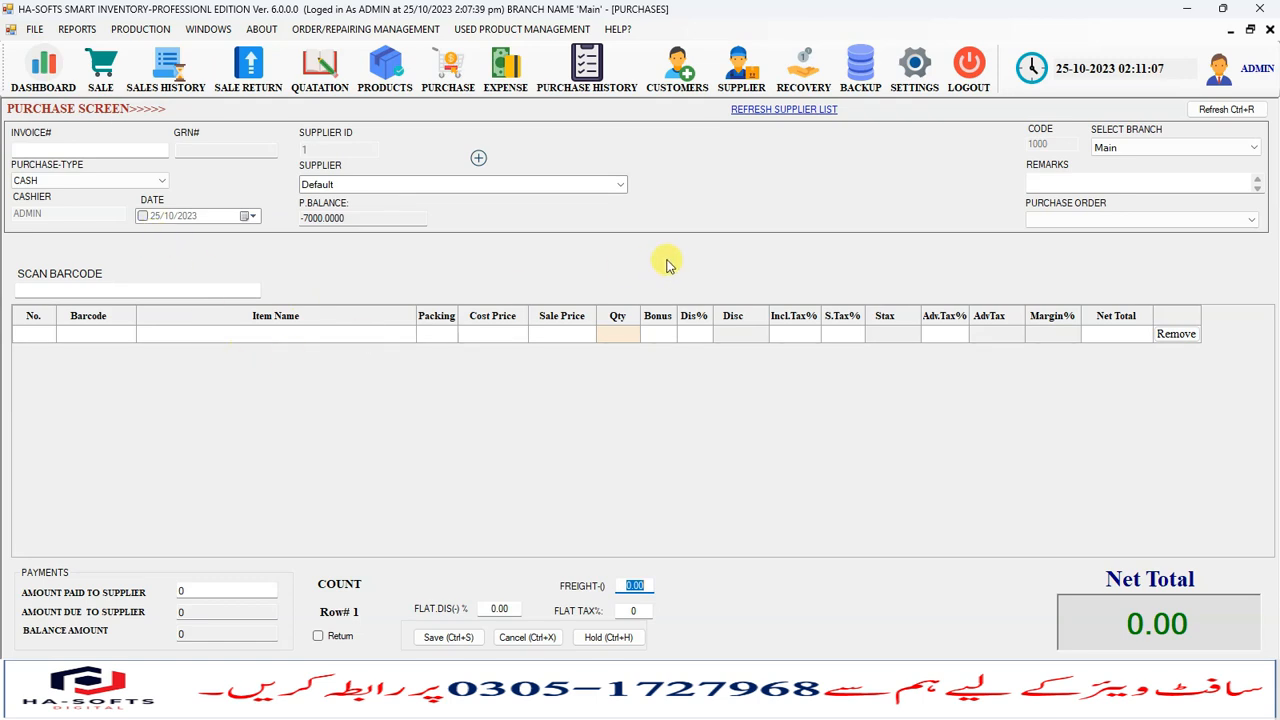
pyautogui.click(1269, 30)
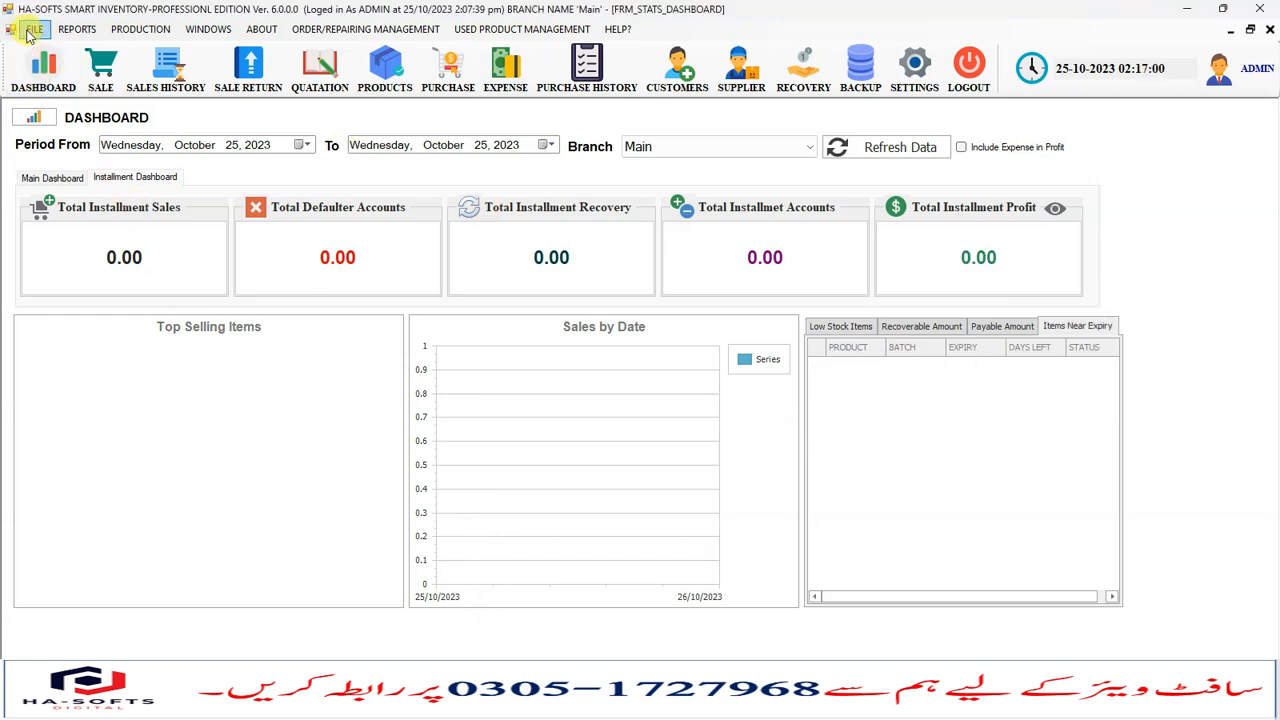
# - Open the stock Import Items/Products window to view the Product Importer, then close it
pyautogui.click(33, 30)
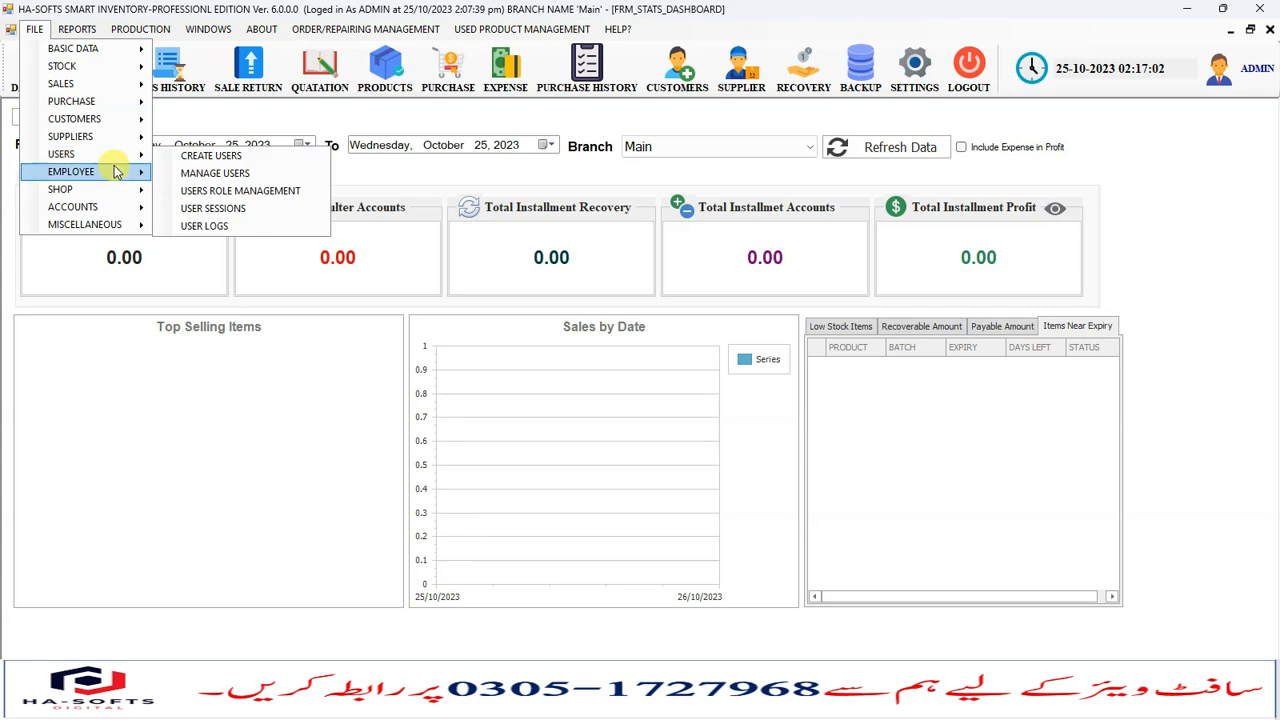
pyautogui.moveTo(127, 74)
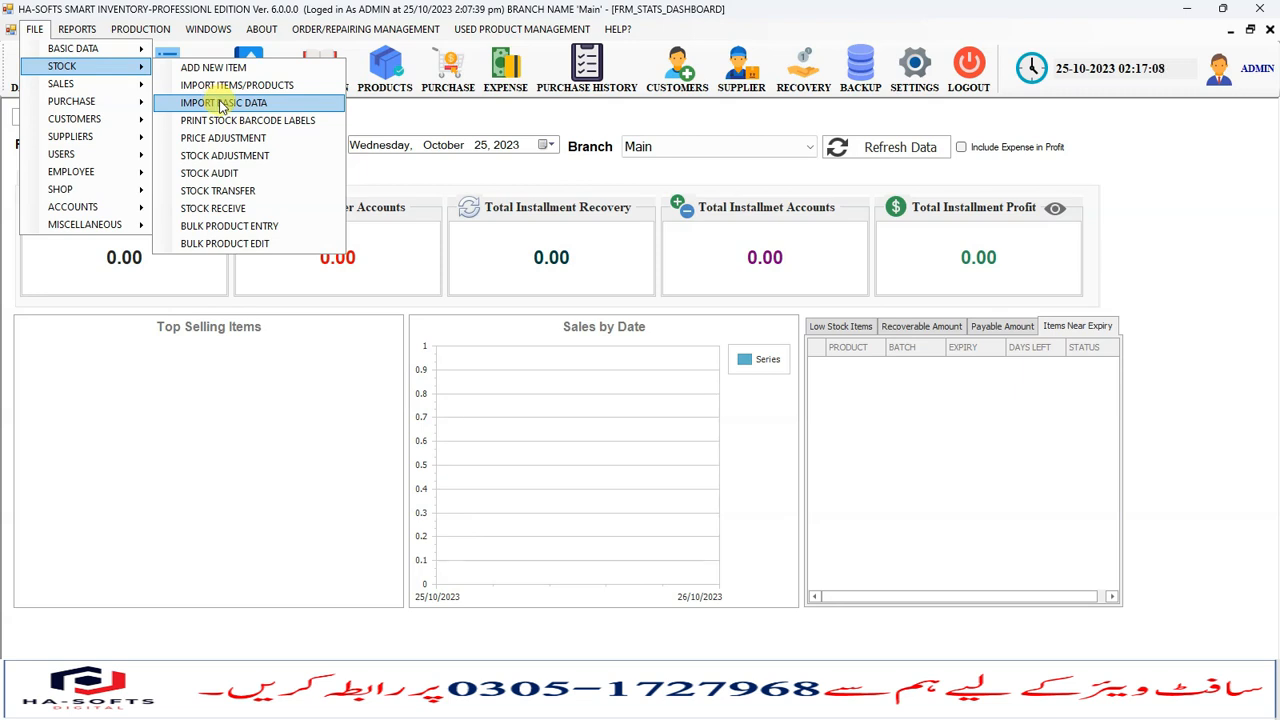
pyautogui.click(237, 85)
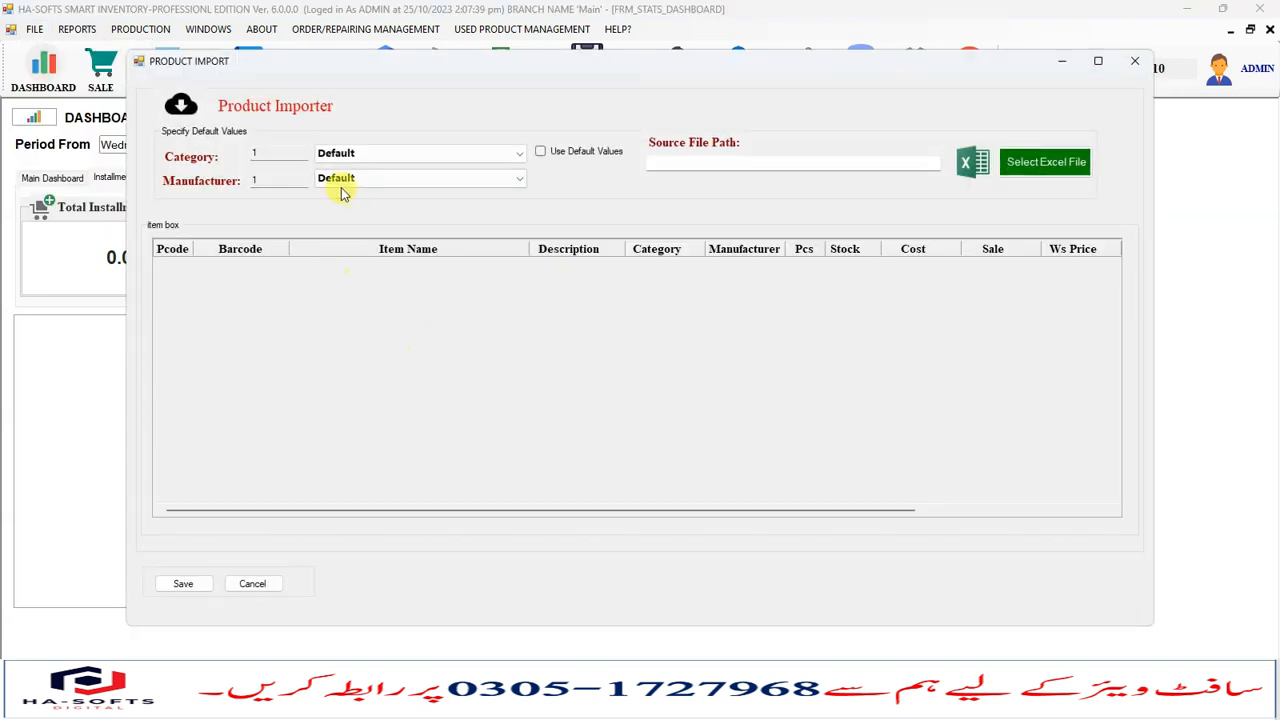
pyautogui.click(1135, 61)
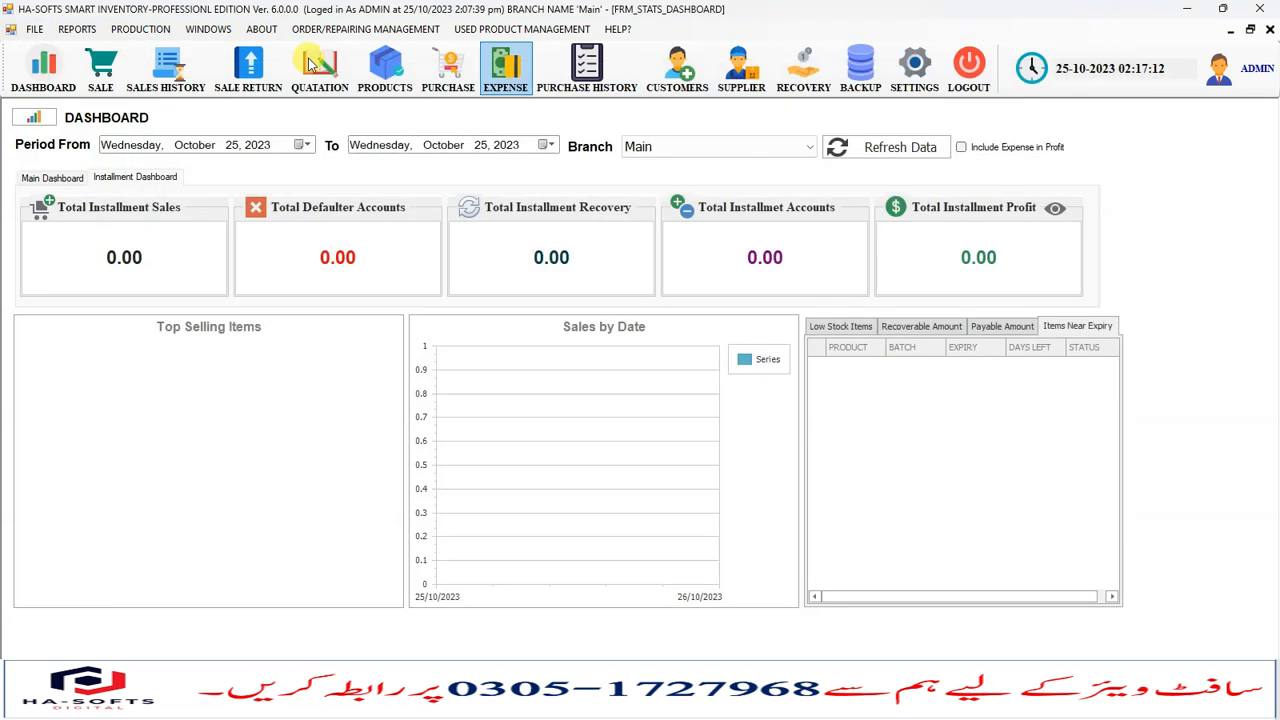
# - Open Import Basic Data, browse the category, manufacturer and customer import tabs, then close it
pyautogui.click(34, 29)
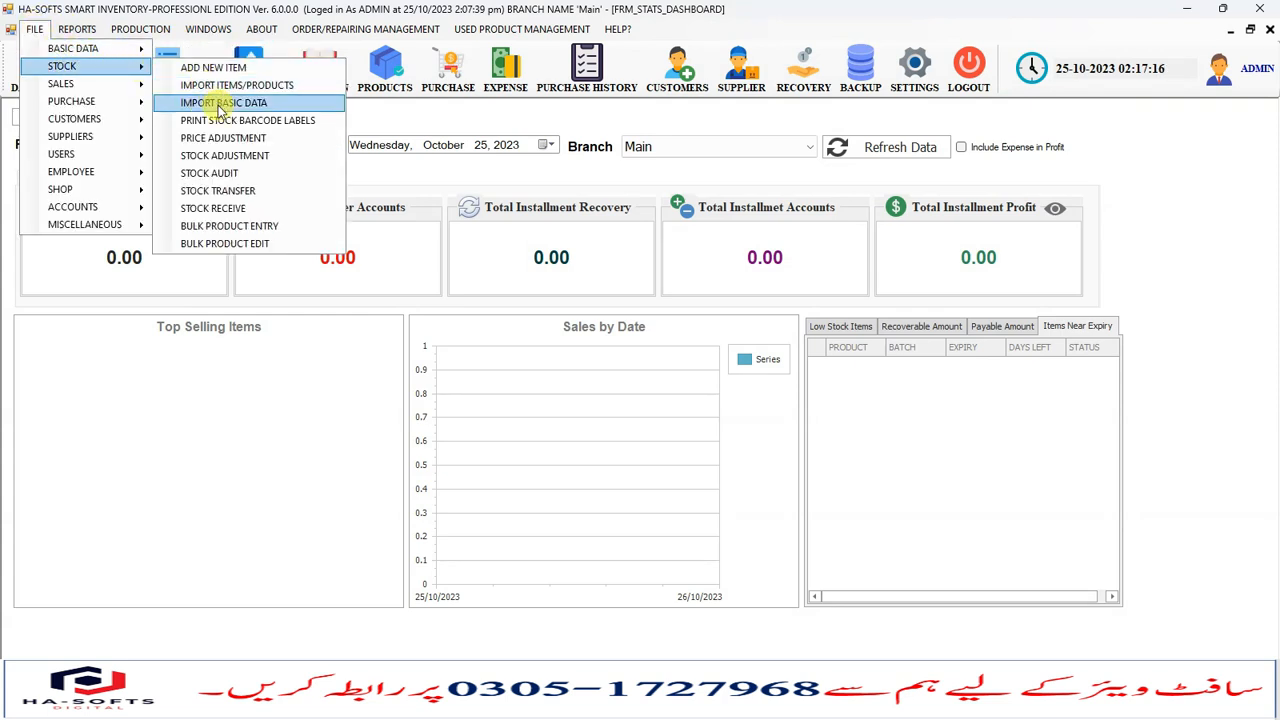
pyautogui.click(205, 103)
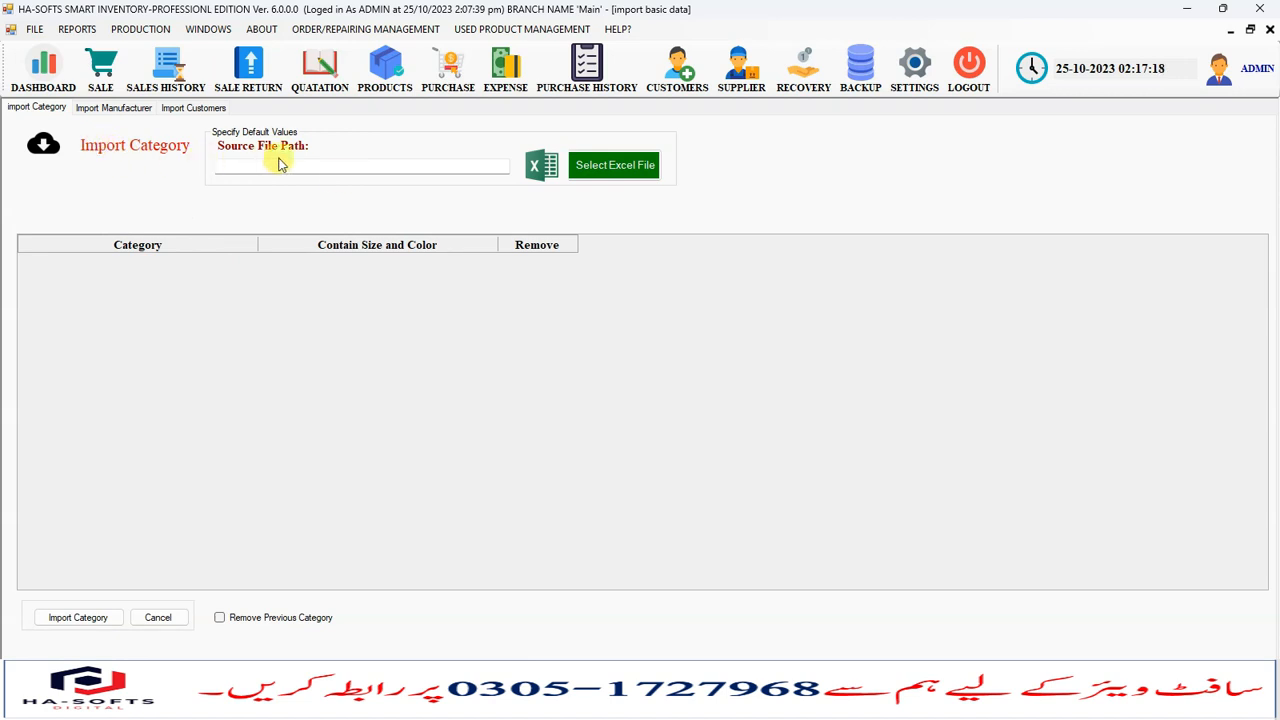
pyautogui.click(108, 108)
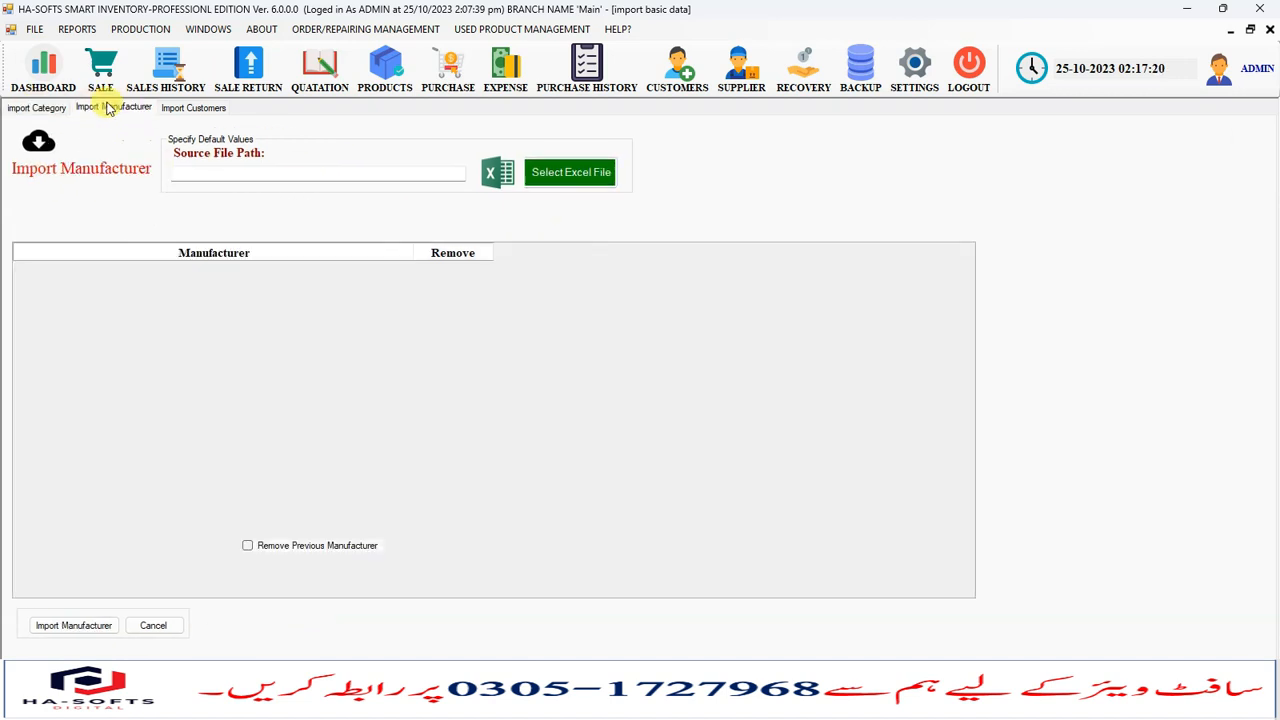
pyautogui.click(196, 110)
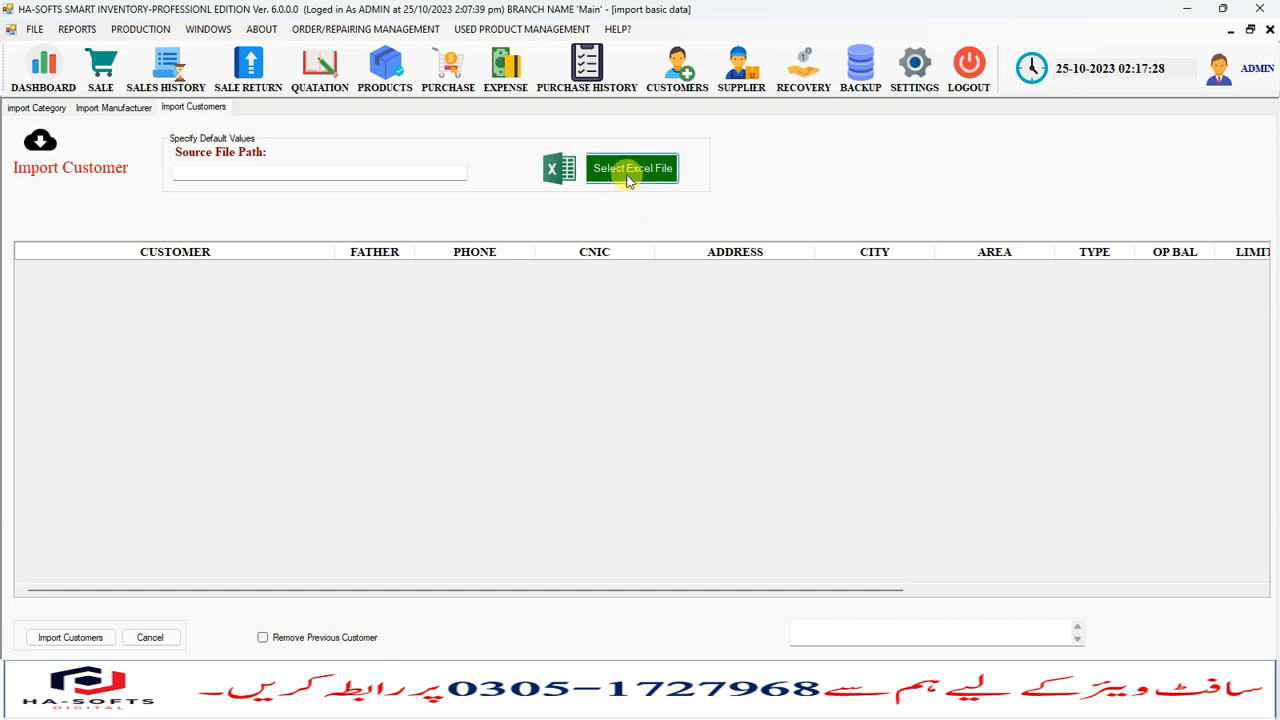
pyautogui.click(22, 108)
pyautogui.click(120, 108)
pyautogui.click(182, 107)
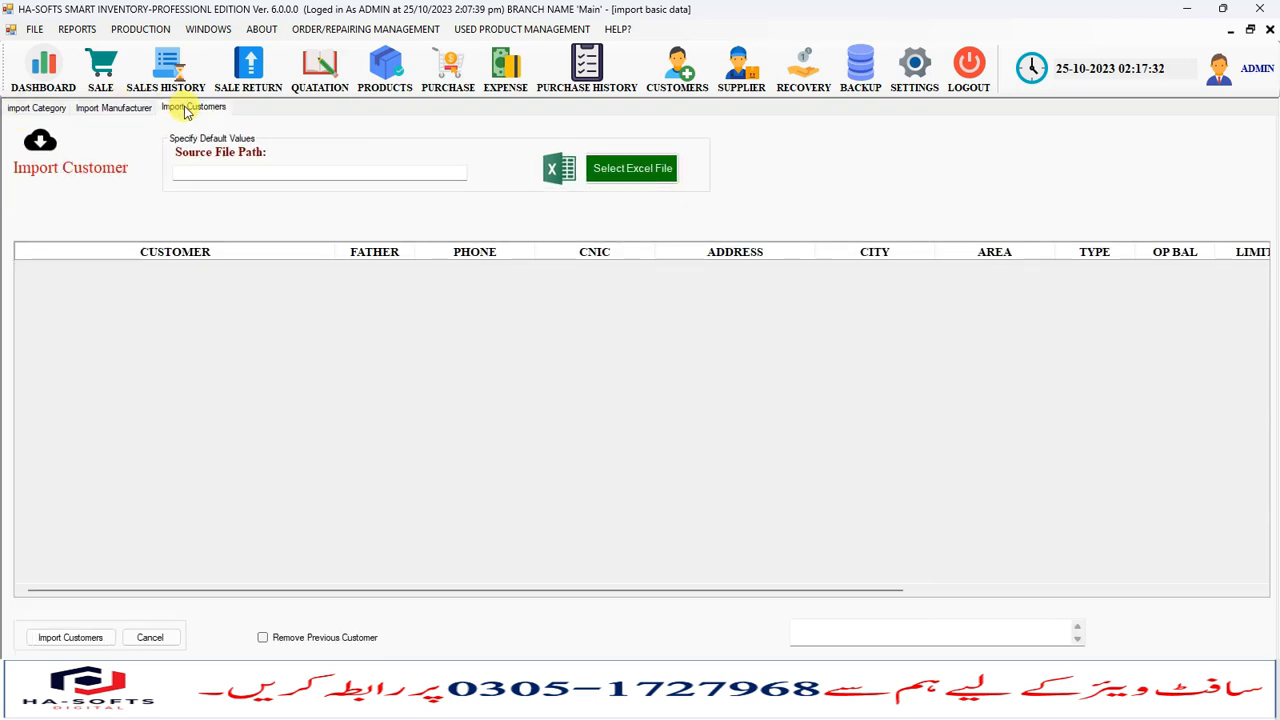
pyautogui.click(1270, 30)
# - Open Bulk Product Edit and set the stock of dmeo abc item to 80 and SOOPER CTN to 0
pyautogui.click(34, 29)
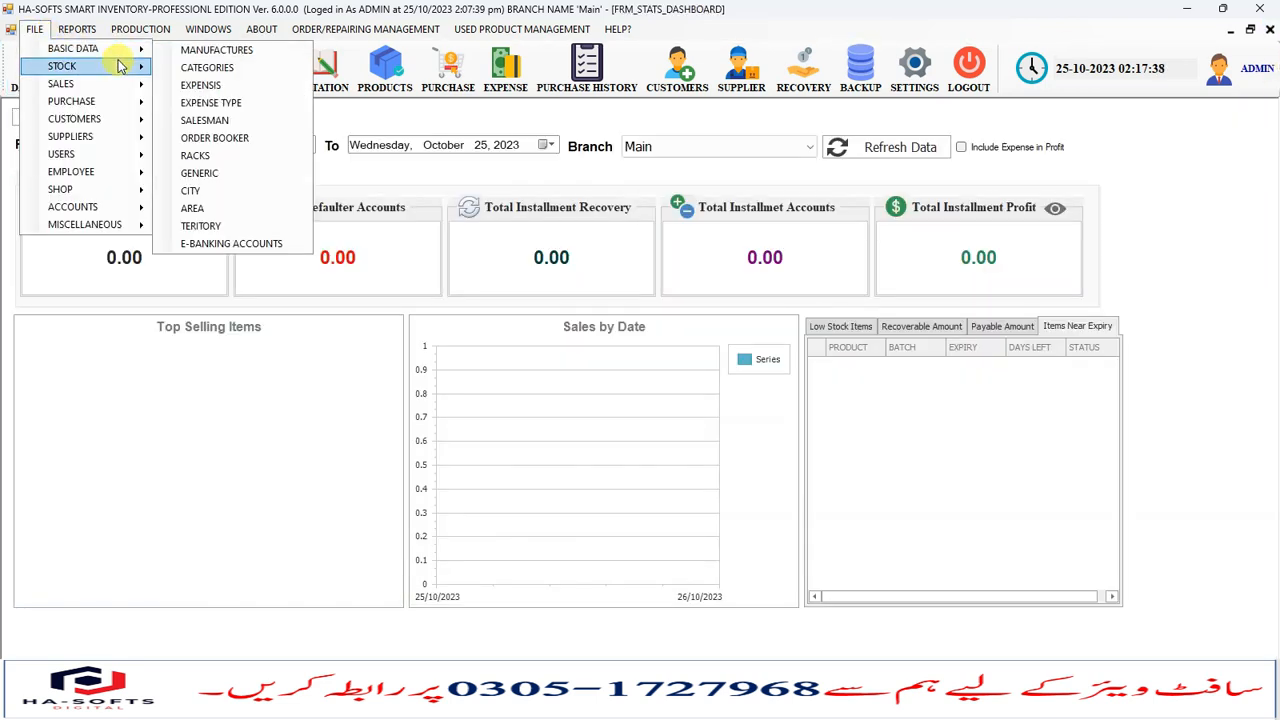
pyautogui.moveTo(118, 66)
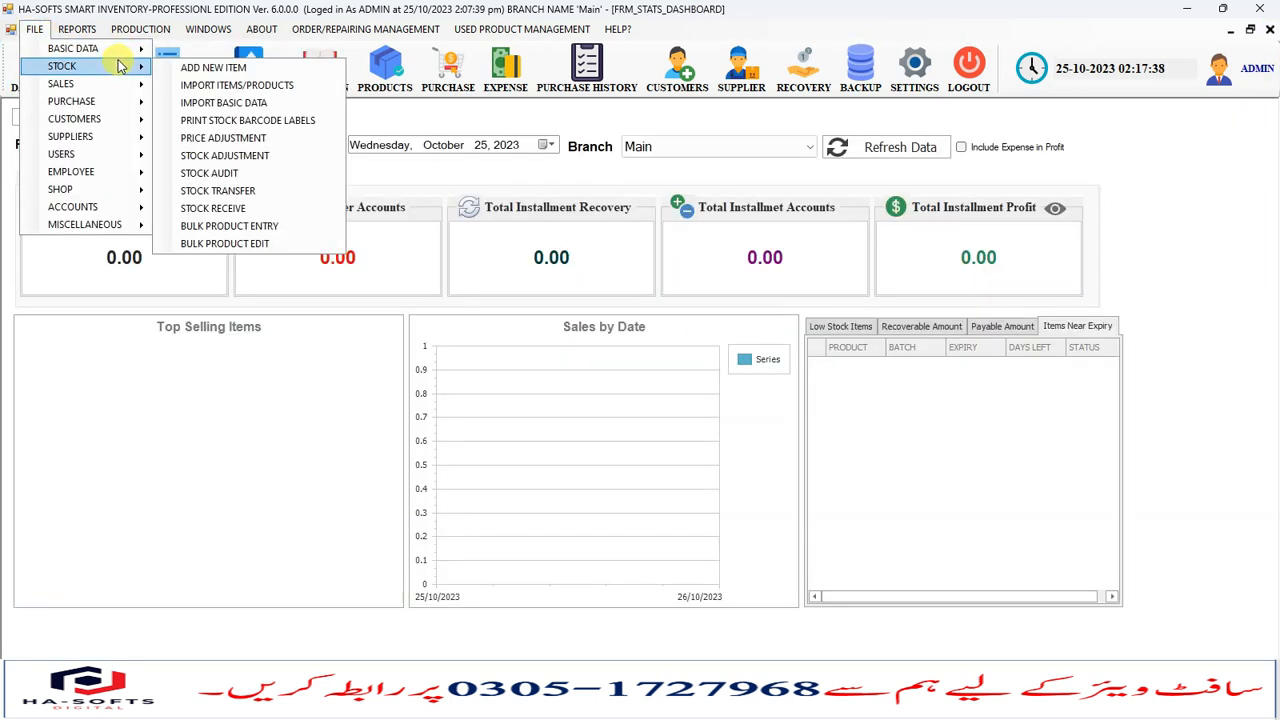
pyautogui.click(254, 244)
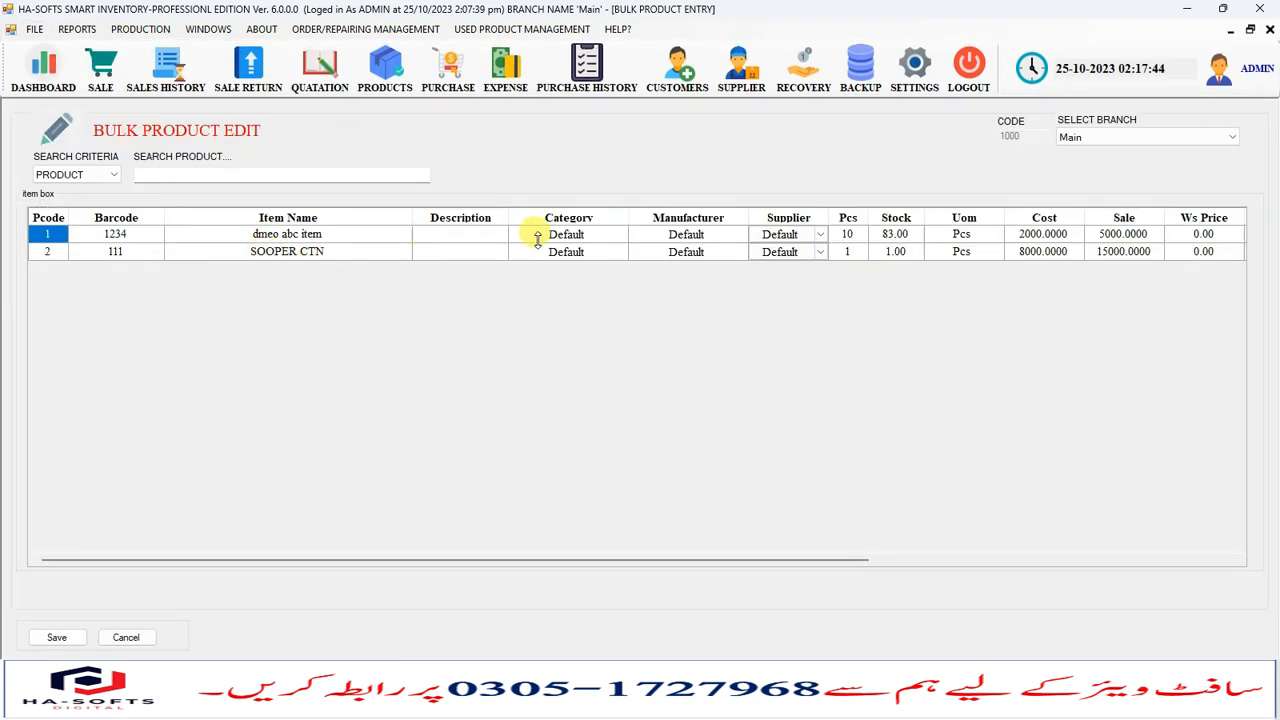
pyautogui.click(200, 173)
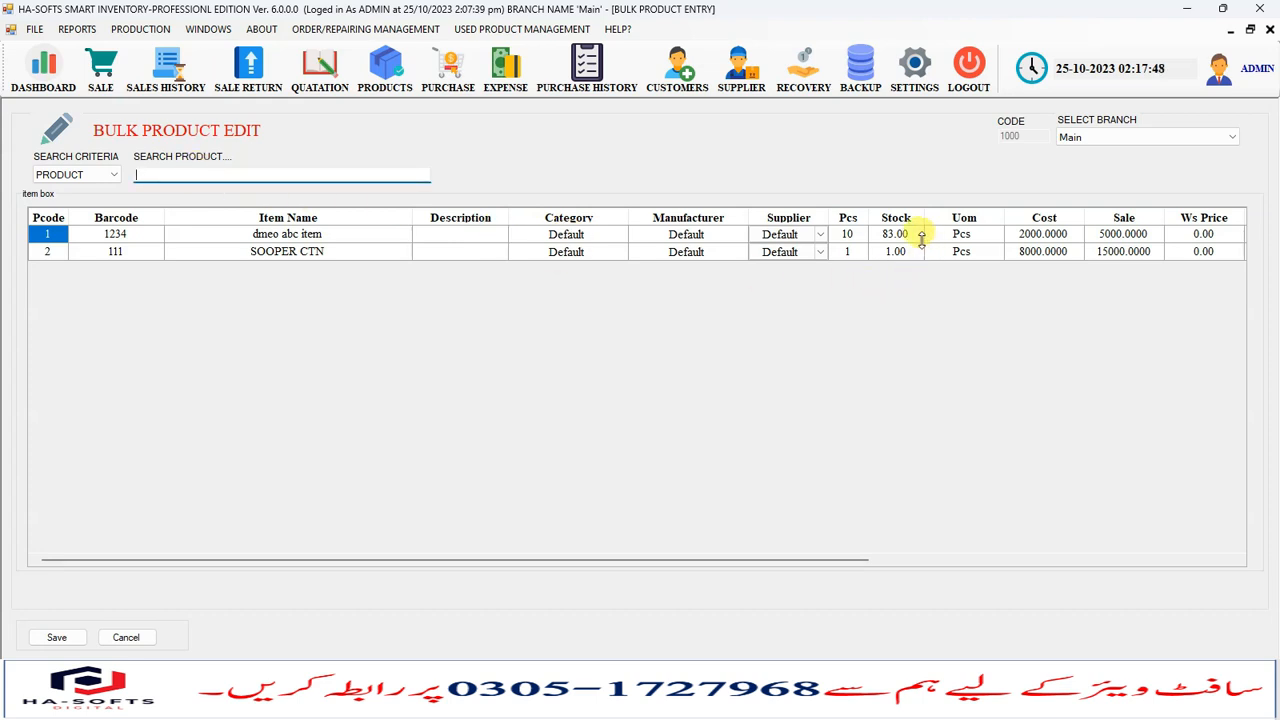
pyautogui.click(915, 236)
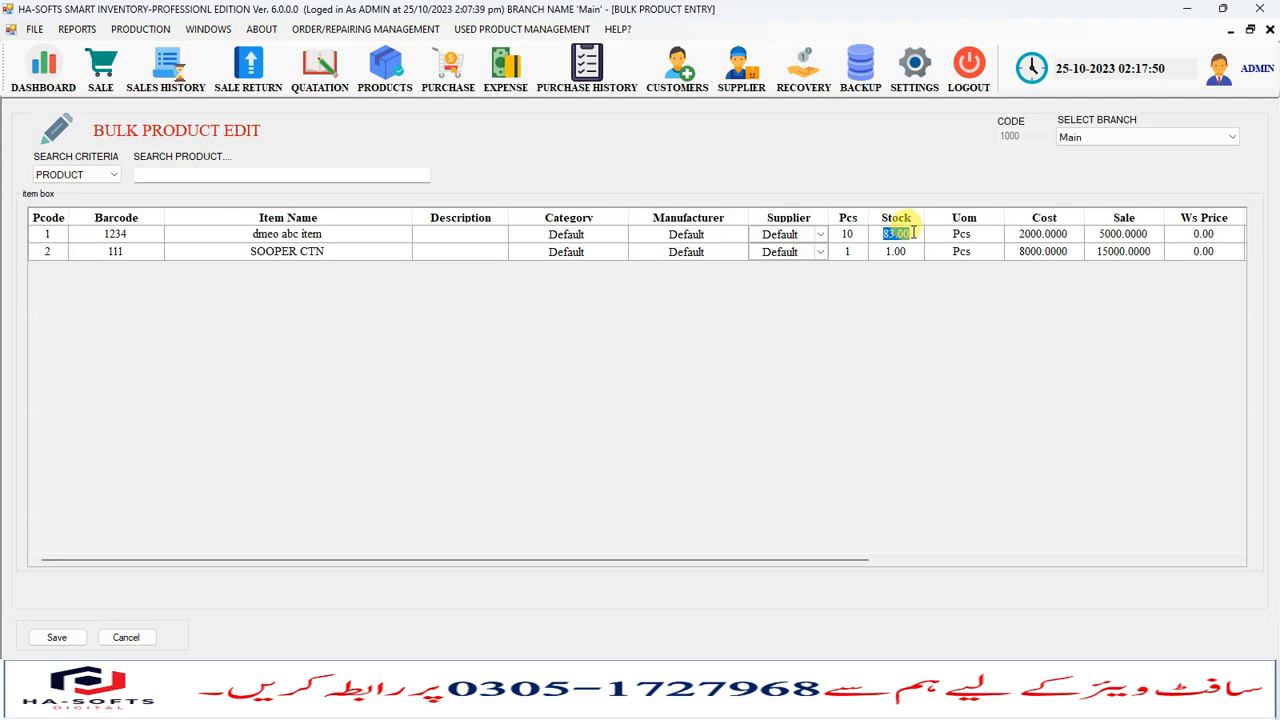
pyautogui.press('Return')
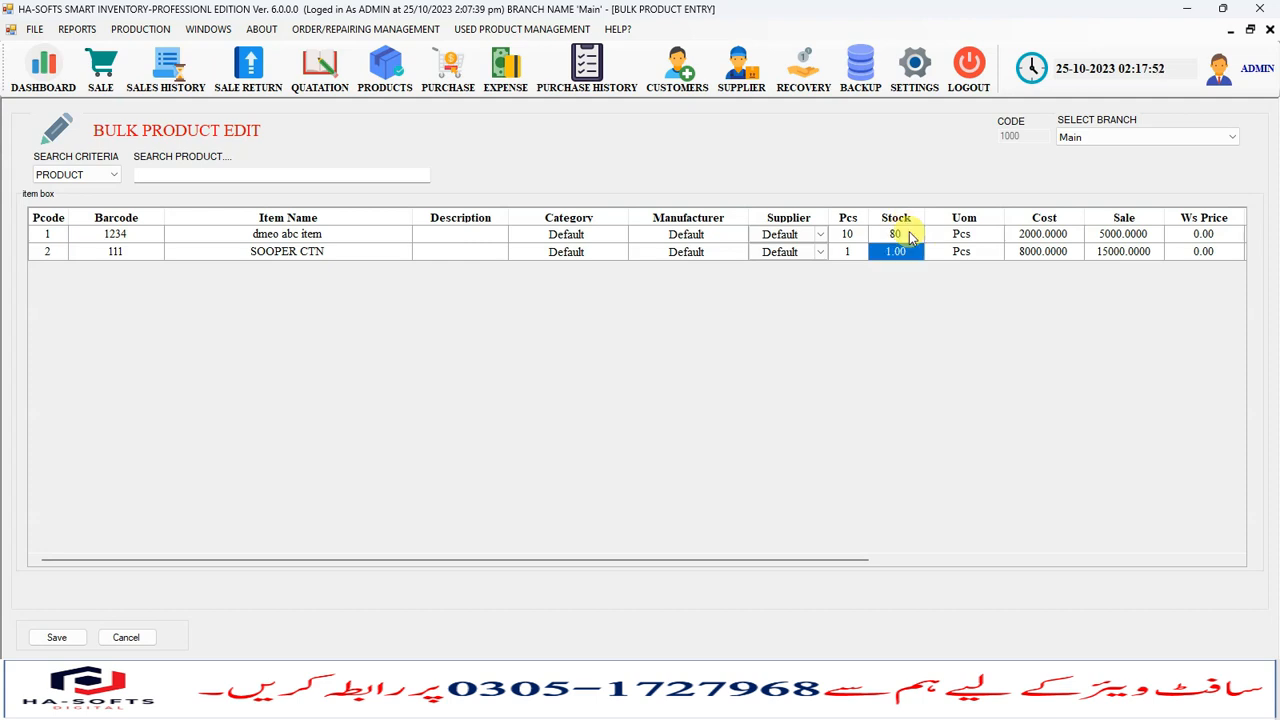
pyautogui.press('Right')
pyautogui.press('Right')
pyautogui.press('Up')
pyautogui.press('Right')
pyautogui.press('Left')
pyautogui.press('Right')
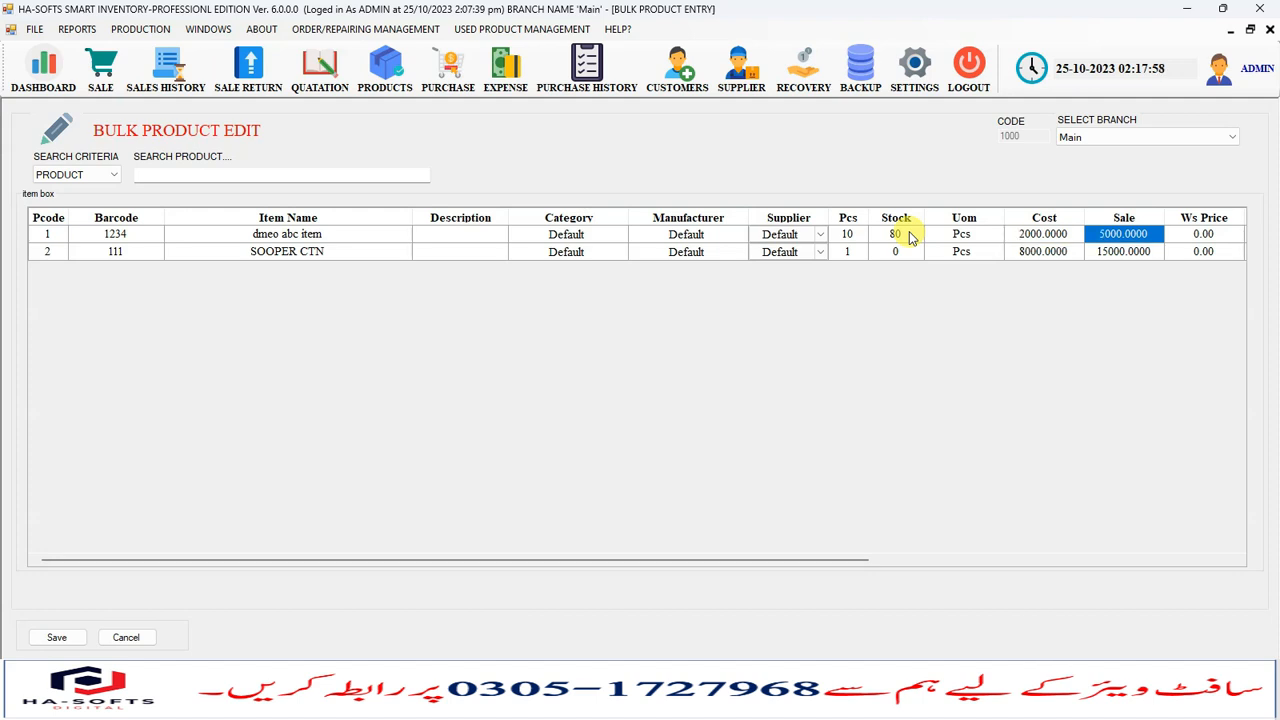
# - Set the sale price of dmeo abc item to 51000 and its wholesale price to 5000
pyautogui.write('51000')
pyautogui.press('Right')
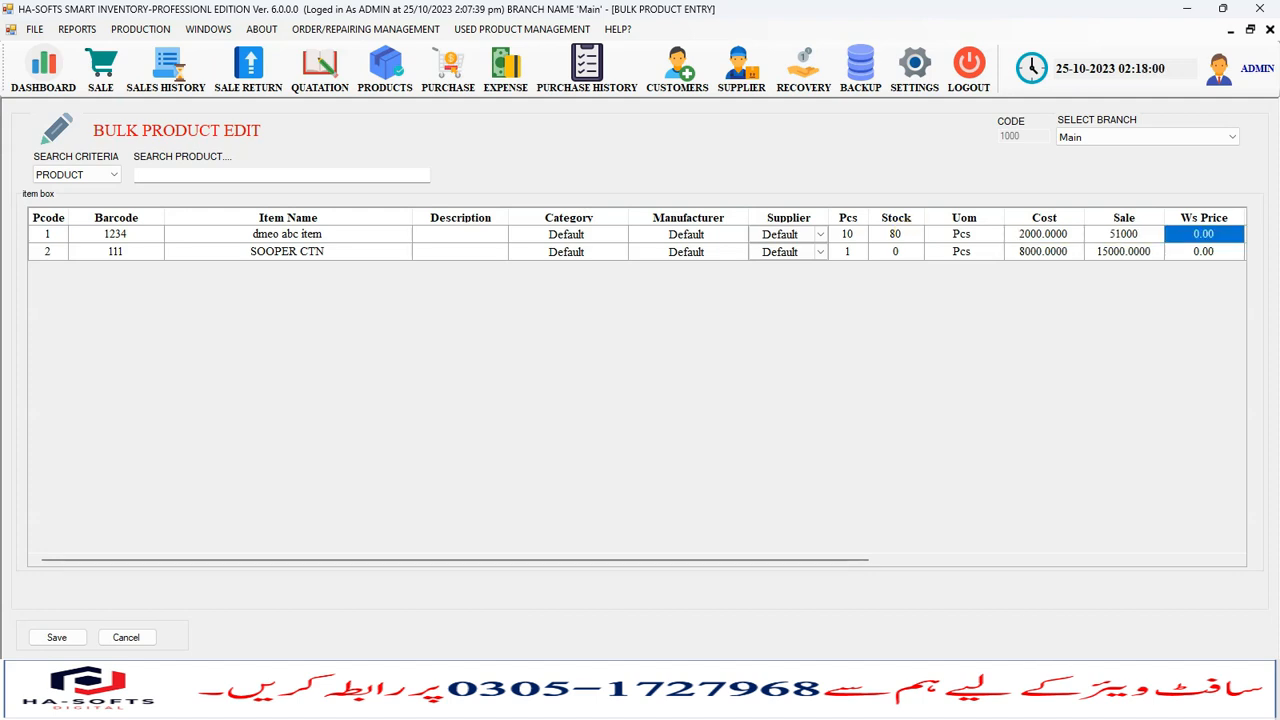
pyautogui.press('Down')
pyautogui.press('Up')
pyautogui.write('5000')
pyautogui.press('Right')
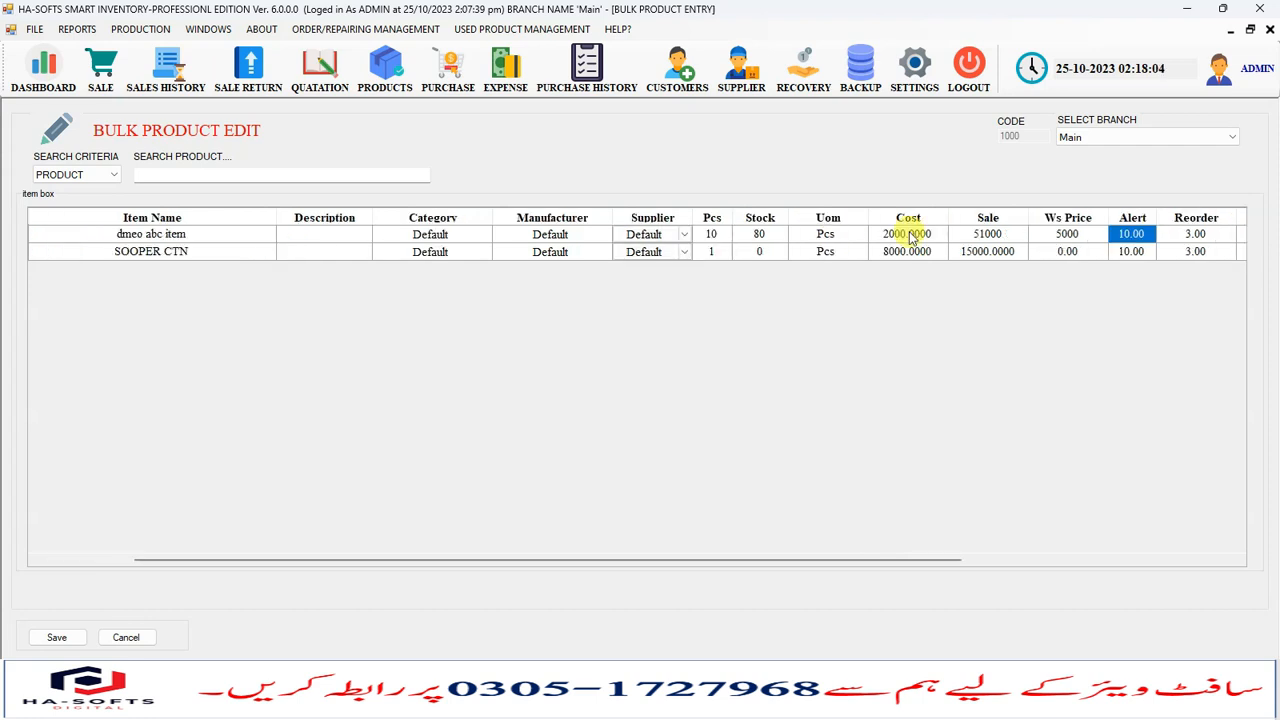
pyautogui.press('Right')
pyautogui.press('Right')
pyautogui.press('Right')
pyautogui.press('Right')
pyautogui.press('Right')
pyautogui.press('Left')
pyautogui.press('Left')
pyautogui.press('Left')
pyautogui.press('Left')
pyautogui.press('Left')
pyautogui.press('Left')
pyautogui.press('Left')
pyautogui.press('Left')
pyautogui.press('Left')
pyautogui.press('Left')
pyautogui.press('Left')
pyautogui.press('Left')
pyautogui.press('Left')
pyautogui.press('Left')
pyautogui.press('Left')
pyautogui.press('Left')
pyautogui.press('Left')
pyautogui.press('Left')
pyautogui.press('Right')
pyautogui.press('Right')
pyautogui.press('Right')
pyautogui.press('Down')
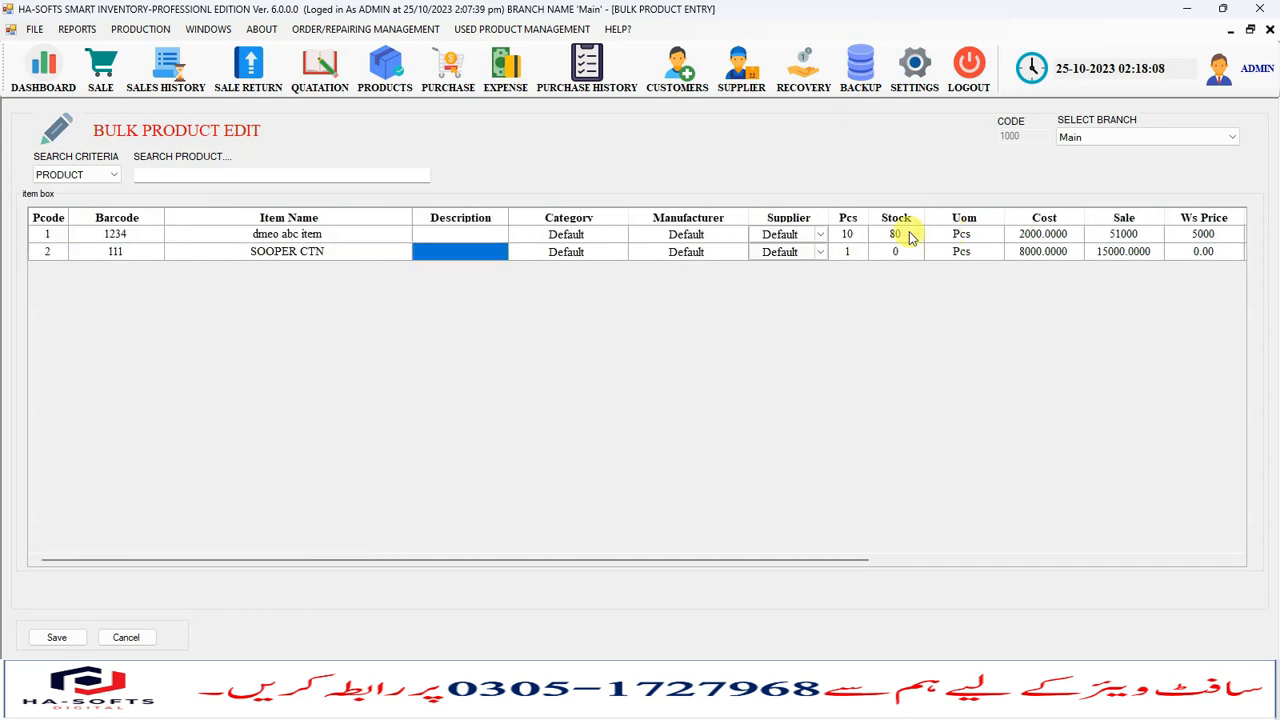
pyautogui.press('Up')
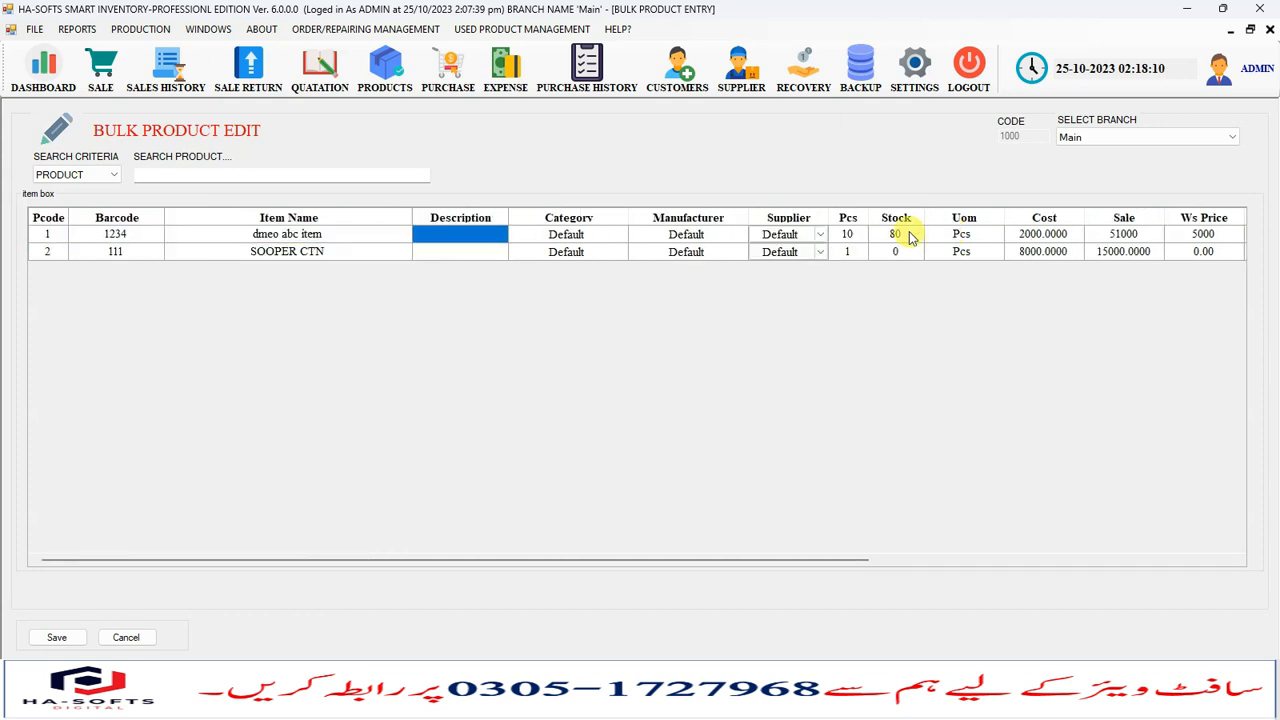
pyautogui.press('Left')
pyautogui.press('Left')
pyautogui.press('Left')
pyautogui.press('Right')
pyautogui.press('Right')
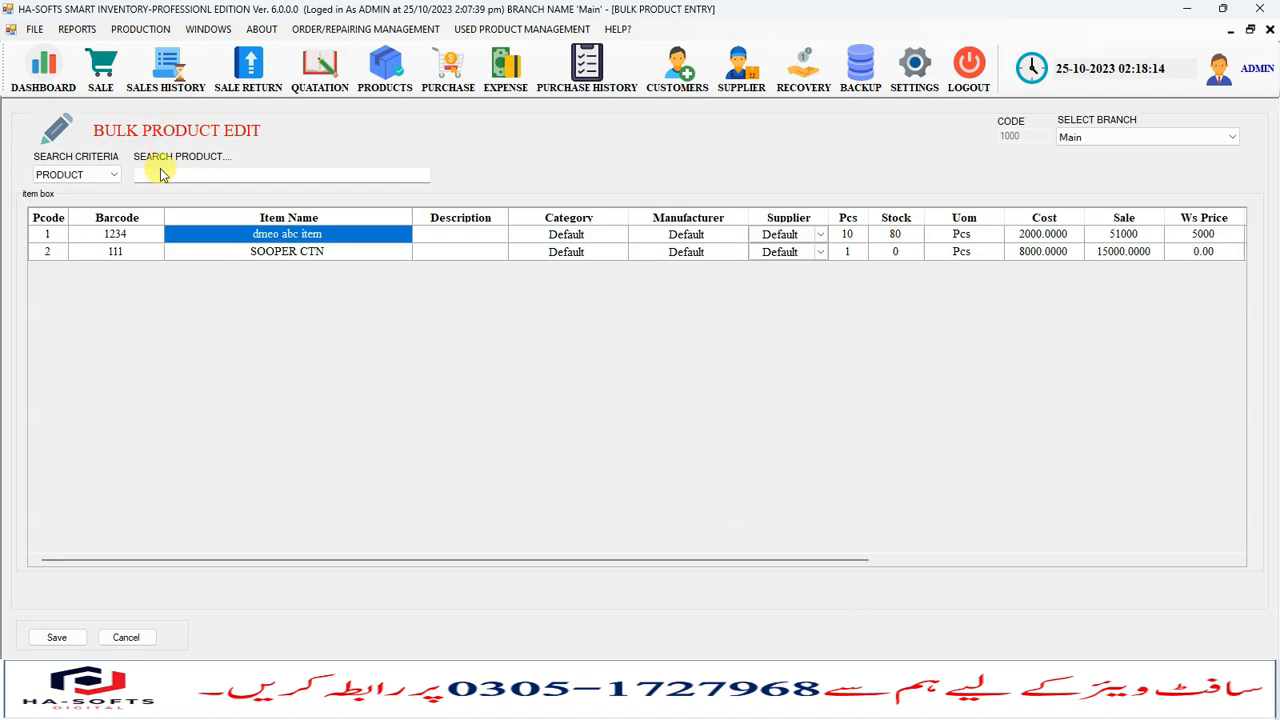
# - Open the search criteria list to view its options, then close it
pyautogui.click(97, 175)
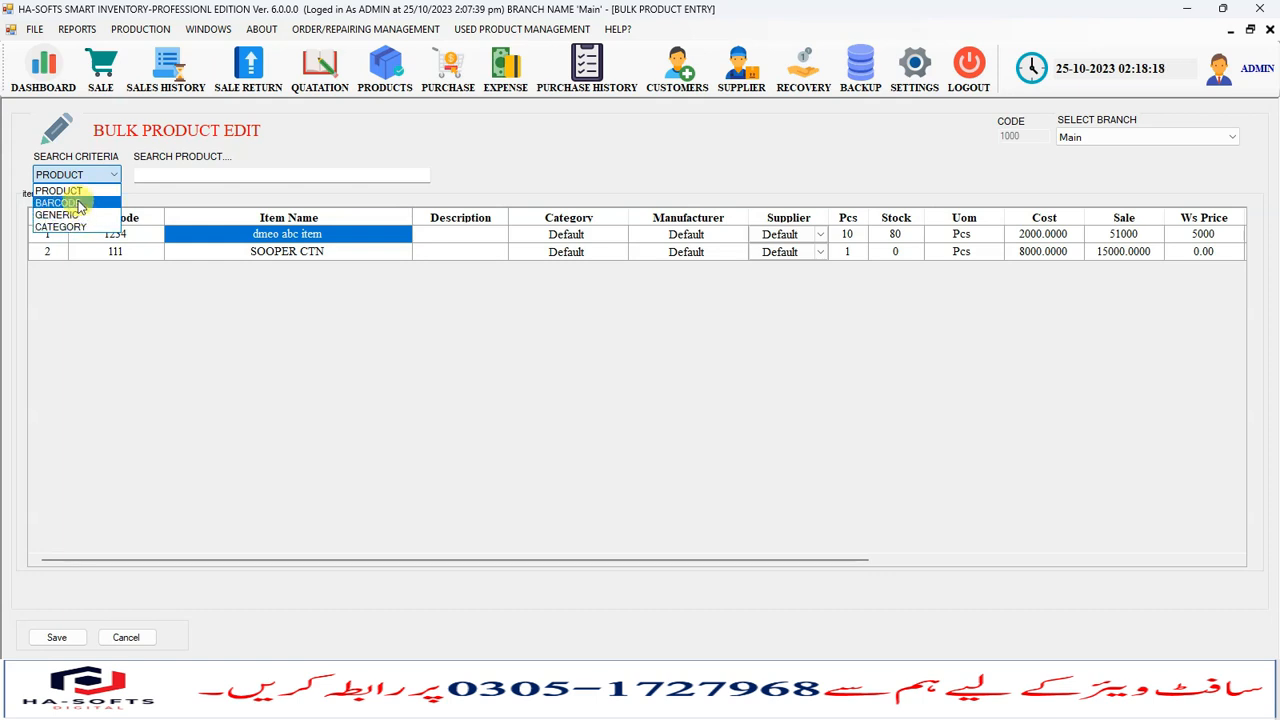
pyautogui.click(245, 163)
pyautogui.click(245, 173)
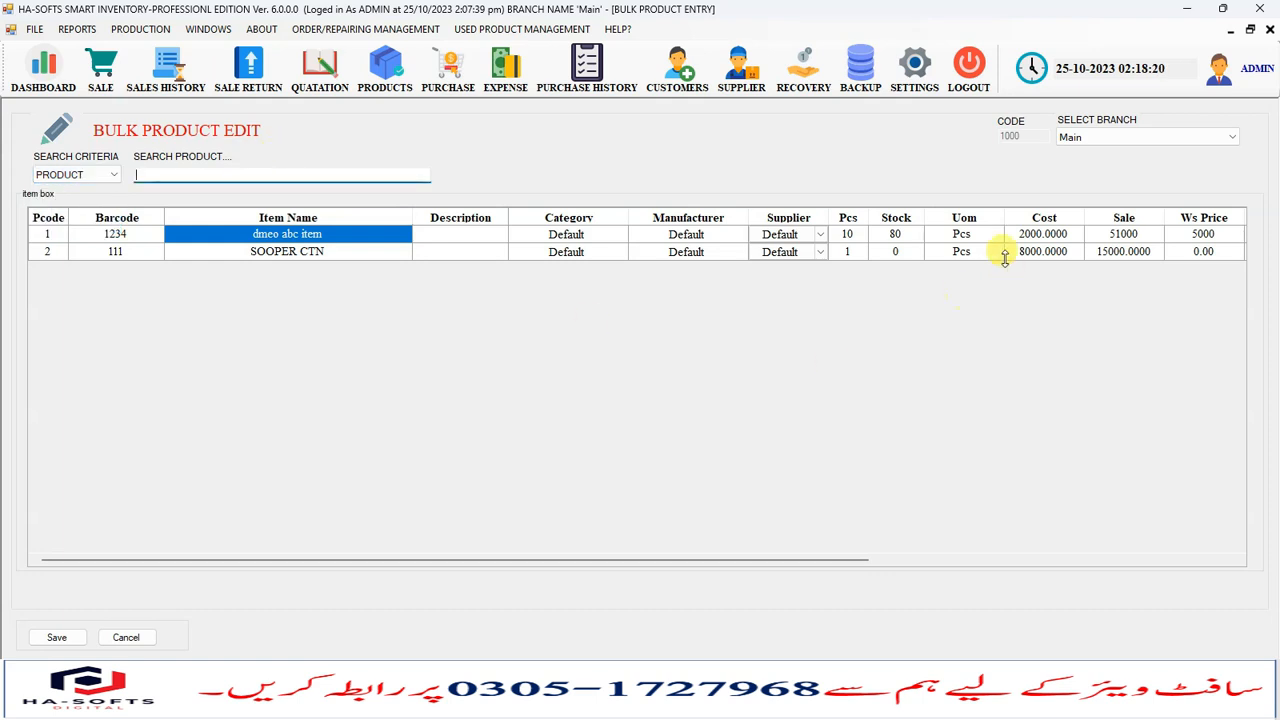
# - Save the bulk product edits and confirm the operation
pyautogui.click(962, 238)
pyautogui.click(897, 238)
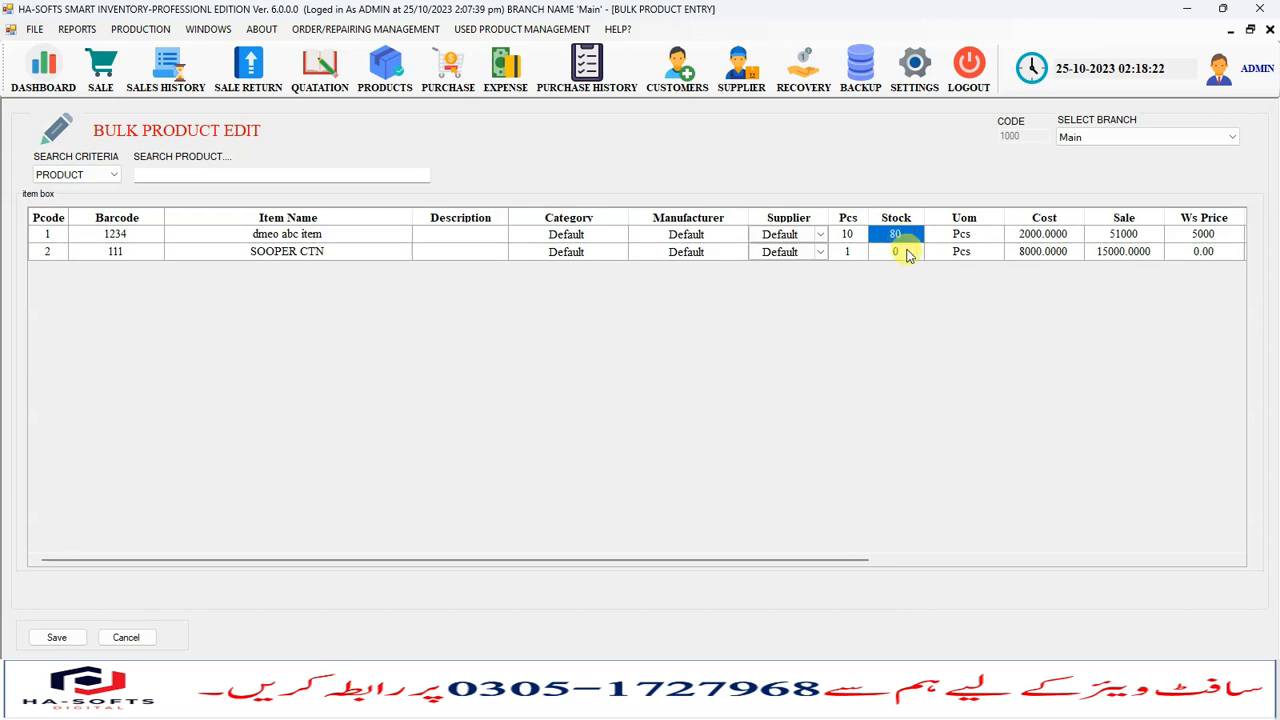
pyautogui.click(905, 253)
pyautogui.click(80, 637)
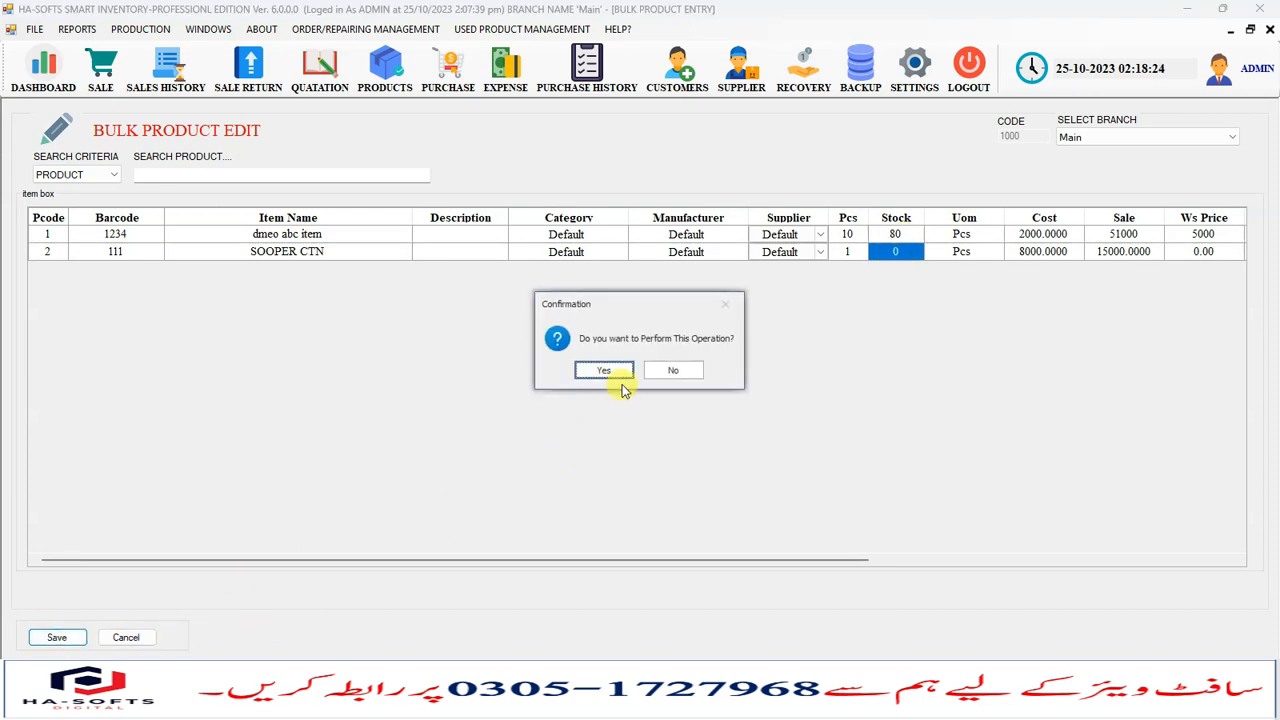
pyautogui.click(607, 373)
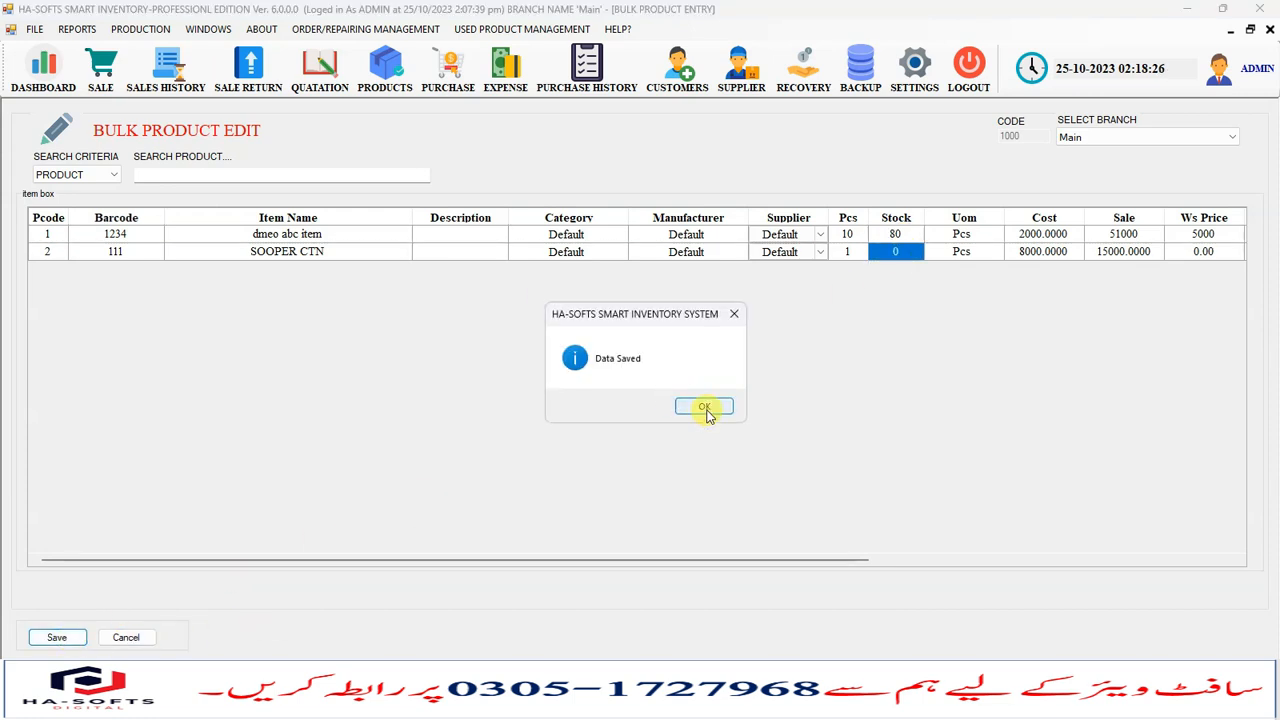
pyautogui.click(705, 410)
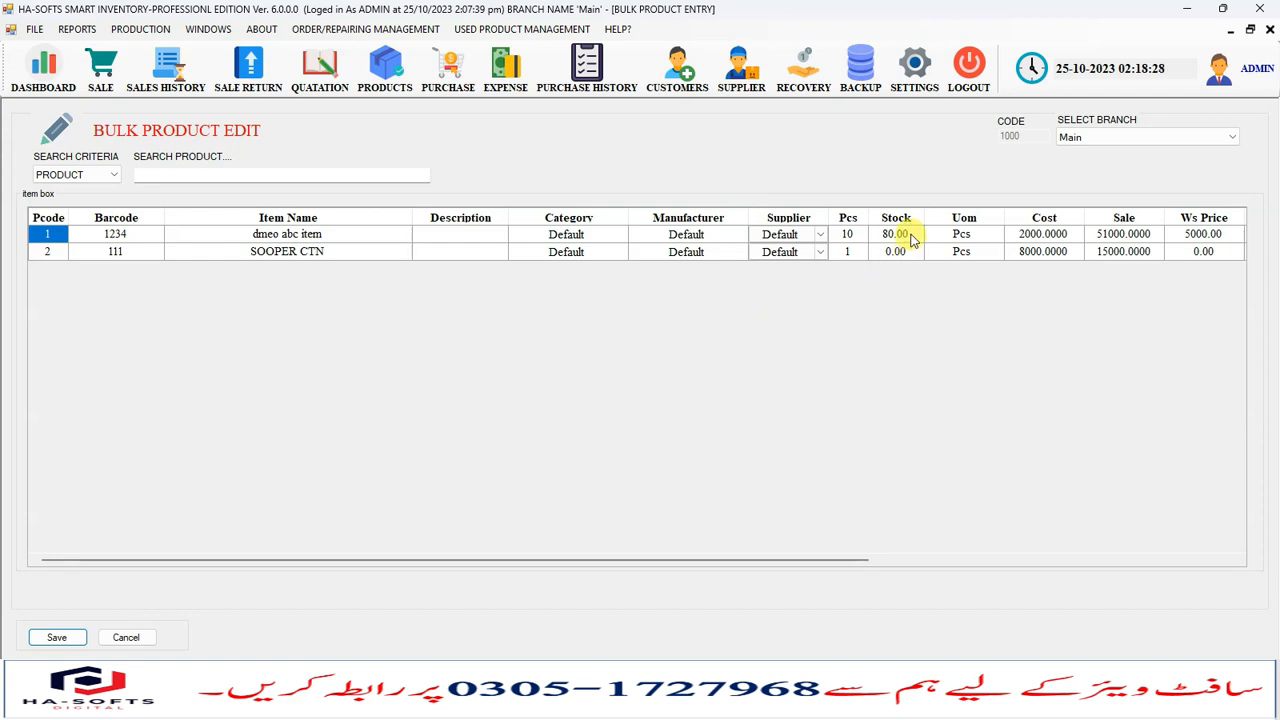
# - Open the Products screen, load dmeo abc item to review its updated details, then close it
pyautogui.click(383, 80)
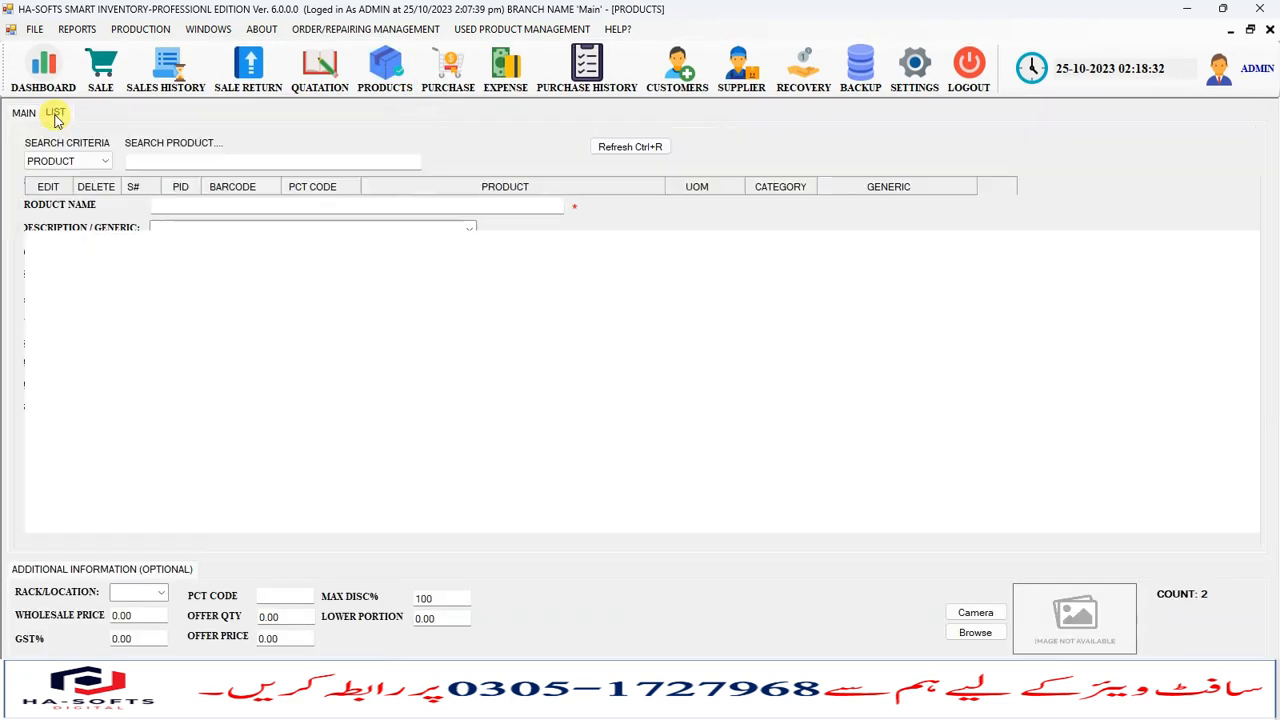
pyautogui.click(49, 206)
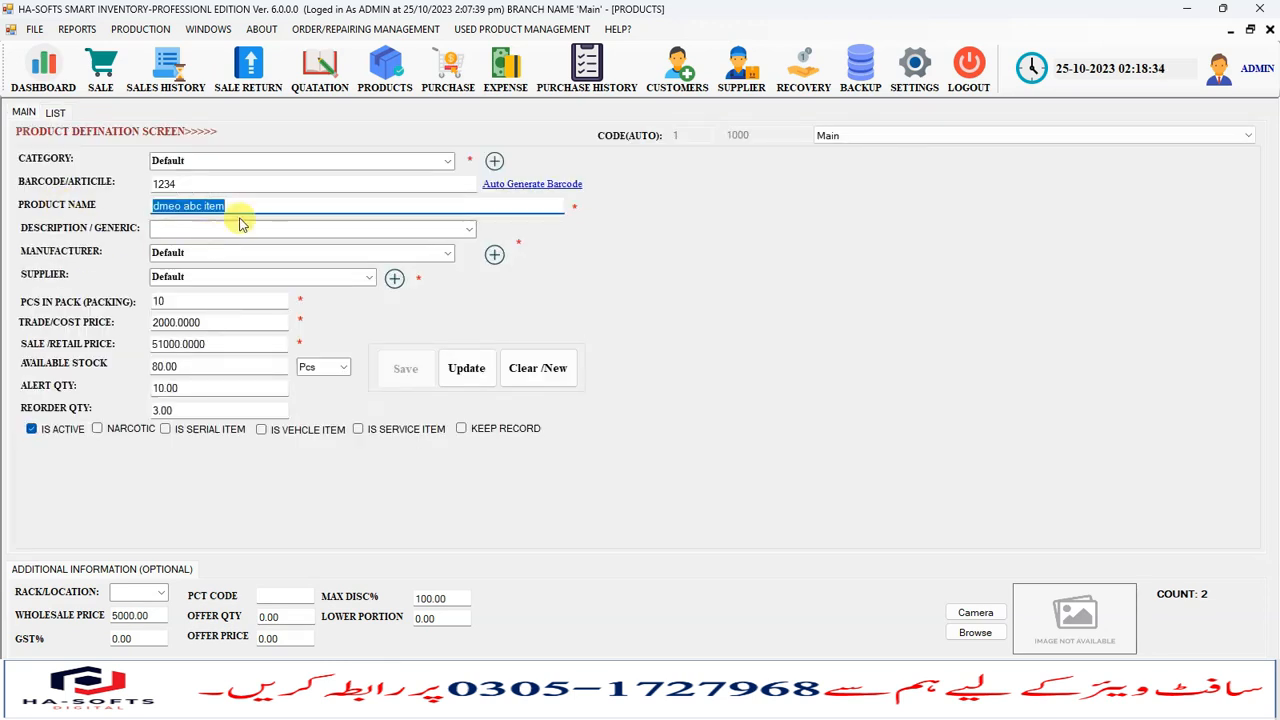
pyautogui.click(200, 322)
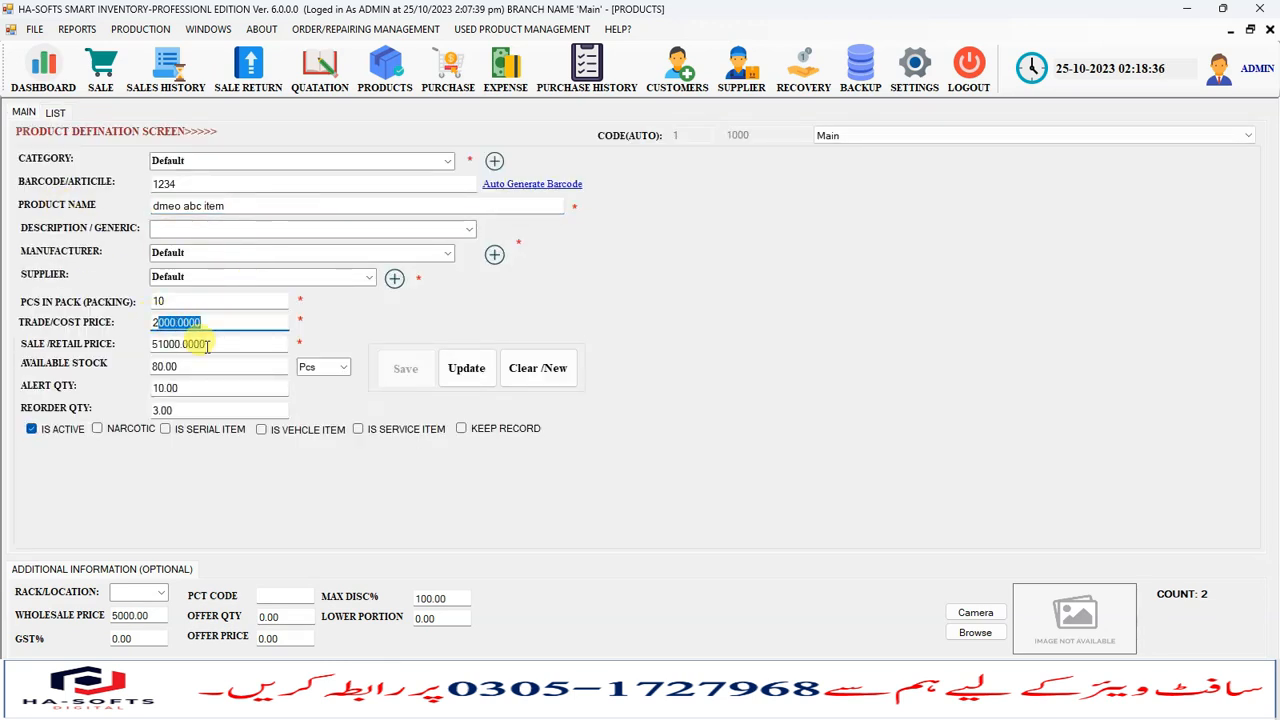
pyautogui.click(180, 302)
pyautogui.moveTo(240, 204); pyautogui.dragTo(219, 206)
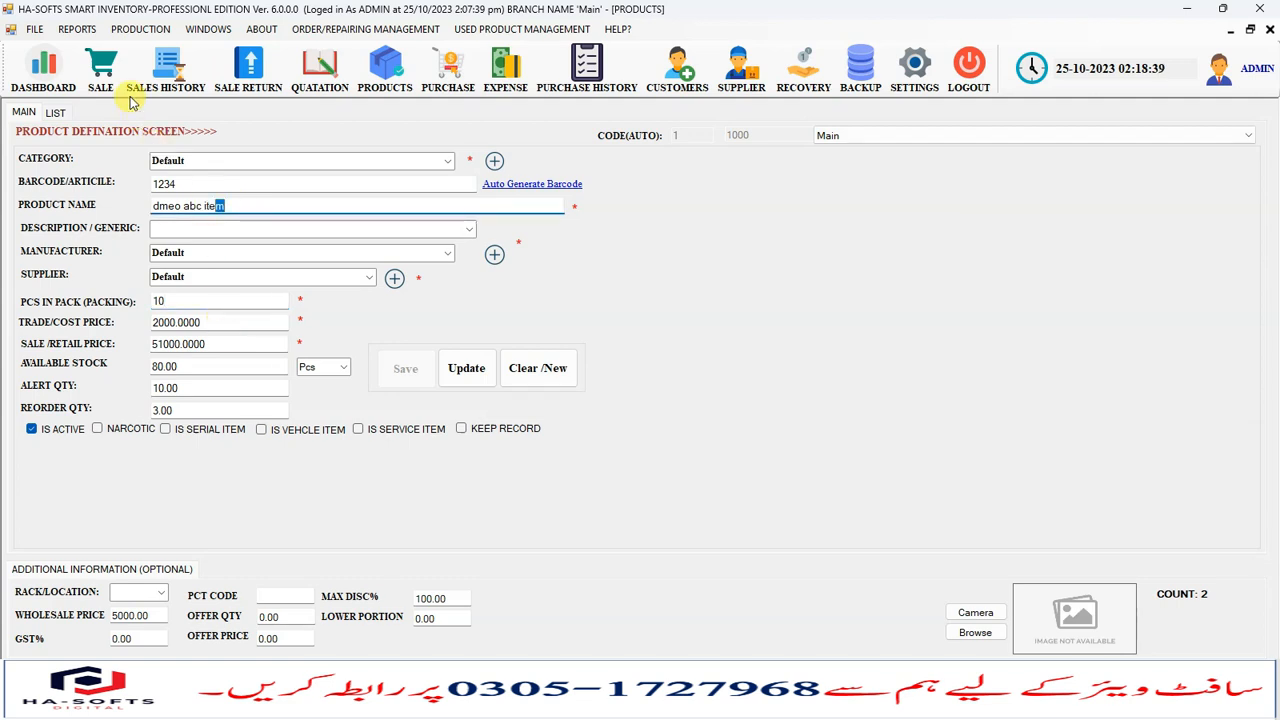
pyautogui.click(55, 112)
pyautogui.click(1270, 30)
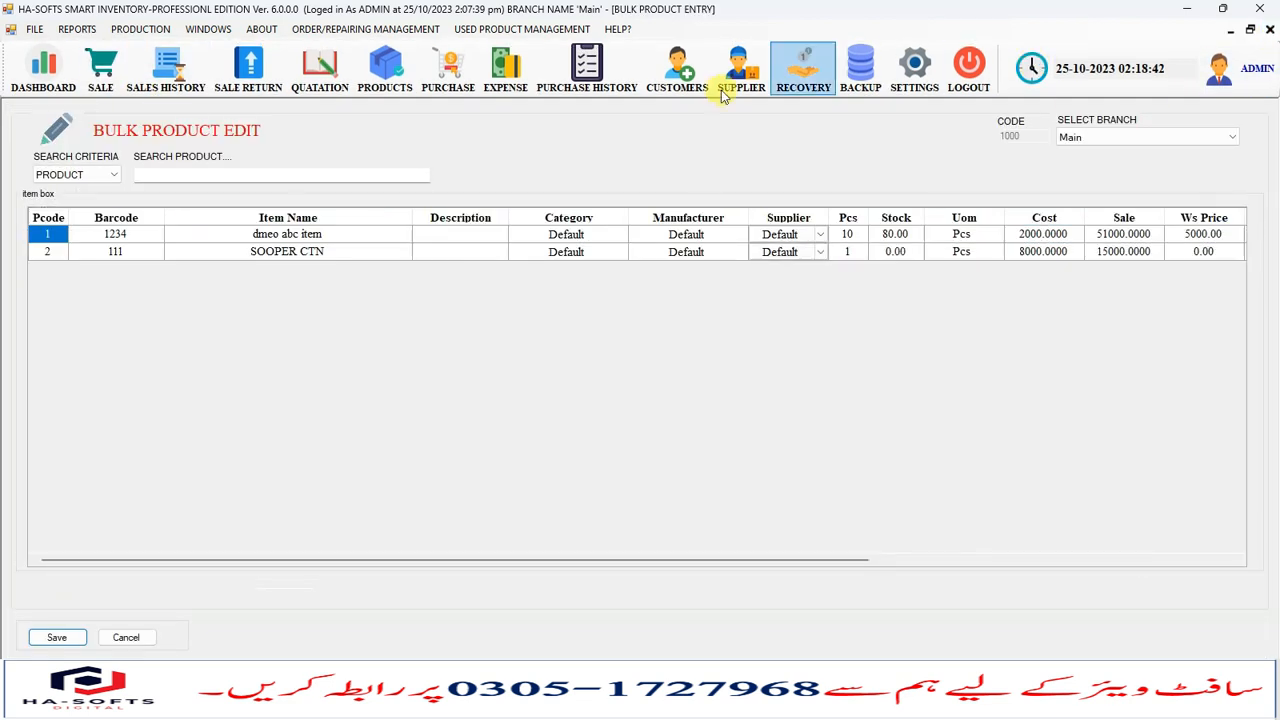
# - Examine the cost, sale and wholesale values in the bulk product edit grid
pyautogui.click(332, 236)
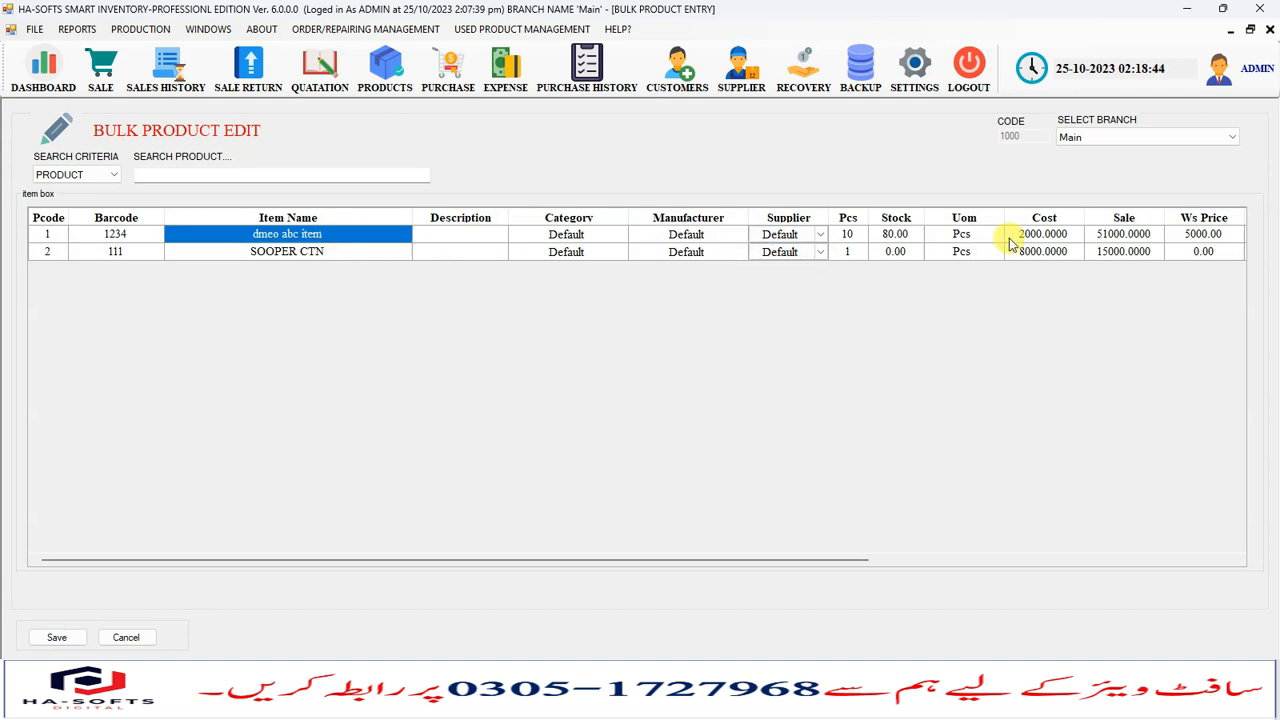
pyautogui.click(1043, 234)
pyautogui.click(1135, 253)
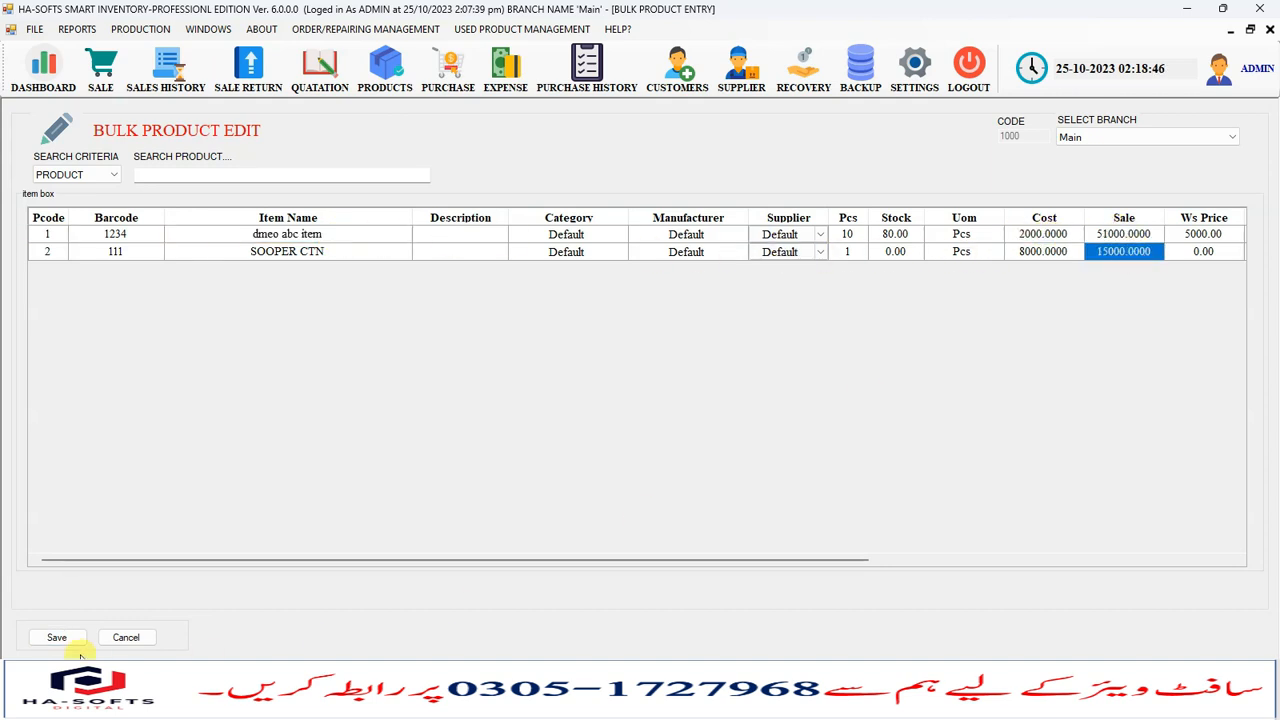
pyautogui.click(1052, 235)
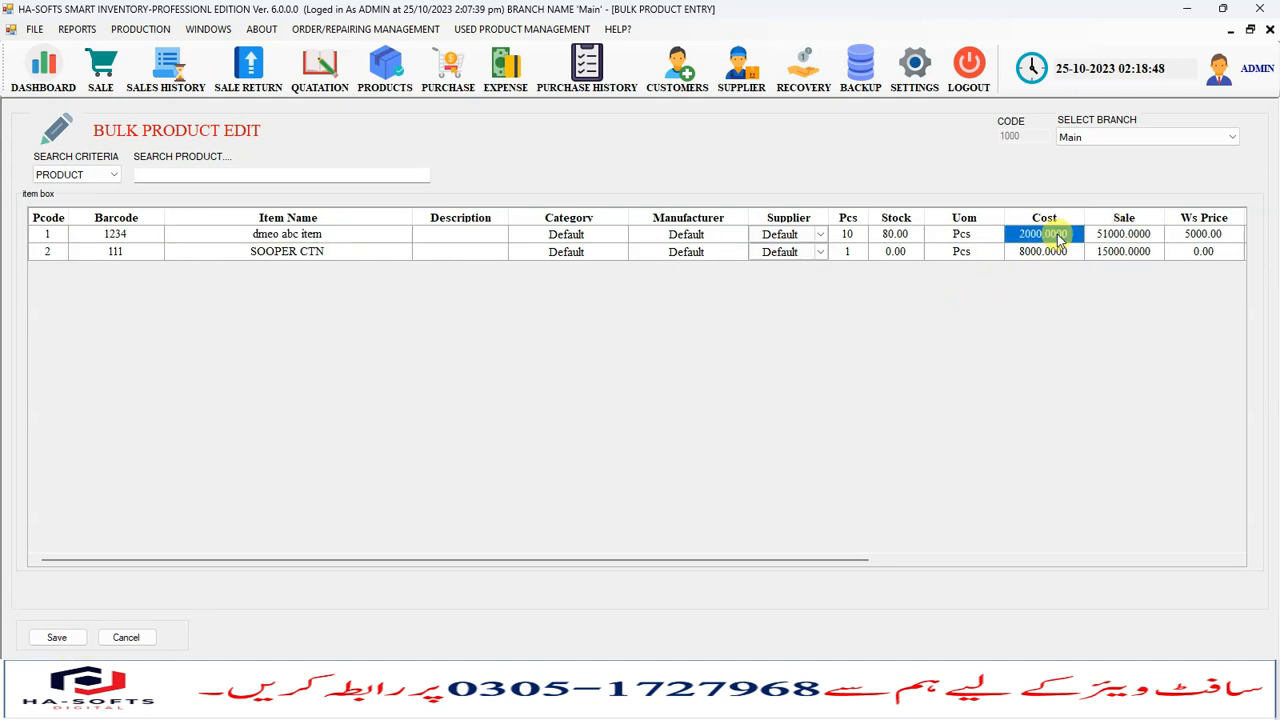
pyautogui.click(1210, 238)
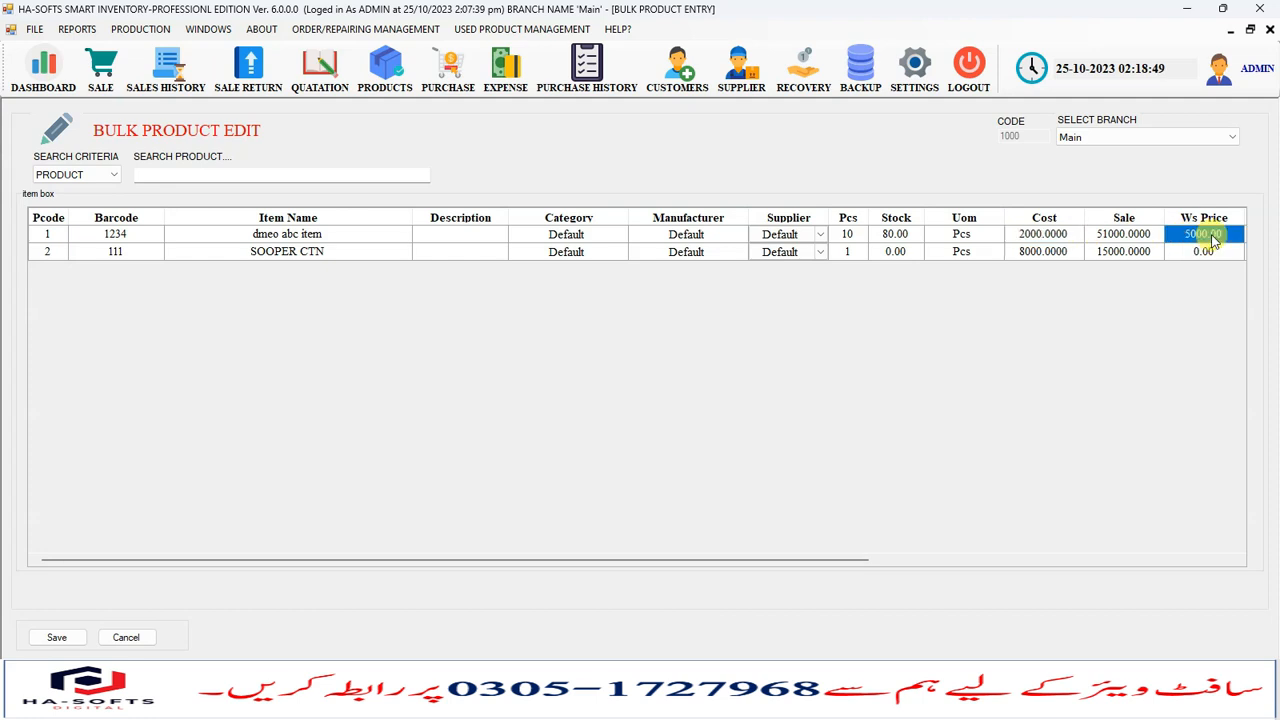
pyautogui.click(1125, 235)
# - Open the Products list, scroll across both products' columns to check stock and prices, then close it
pyautogui.click(378, 93)
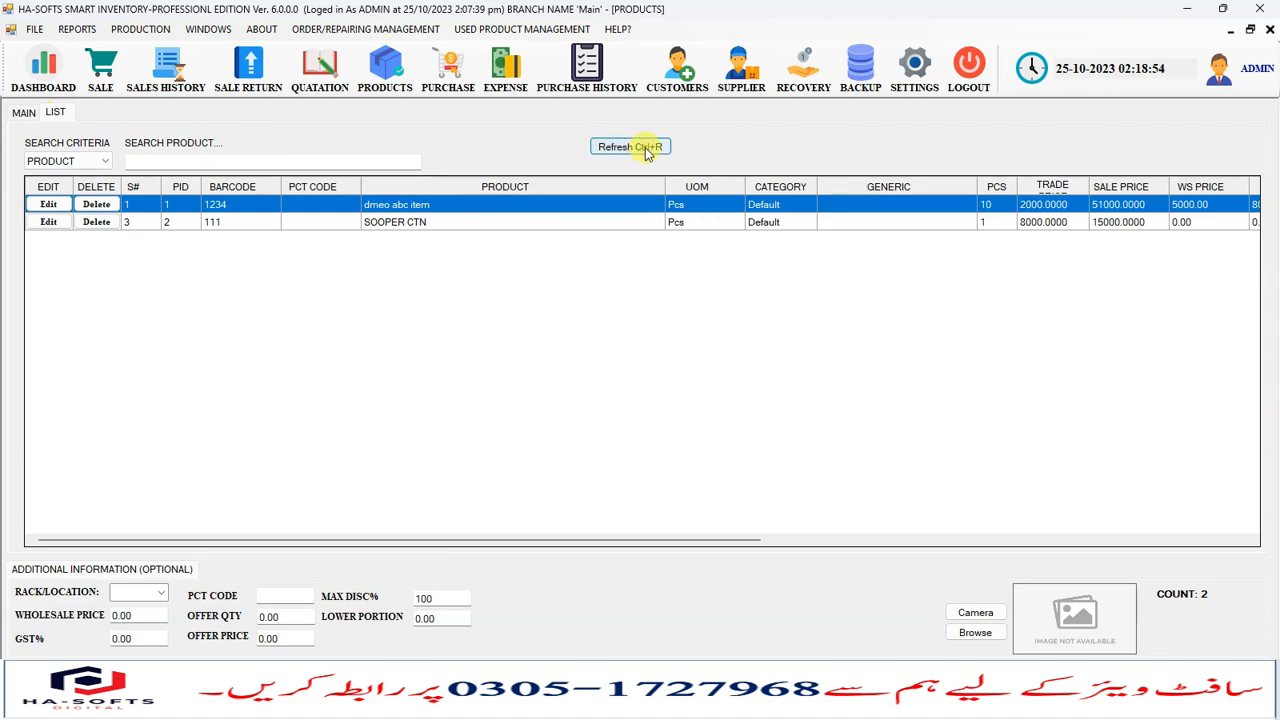
pyautogui.click(420, 224)
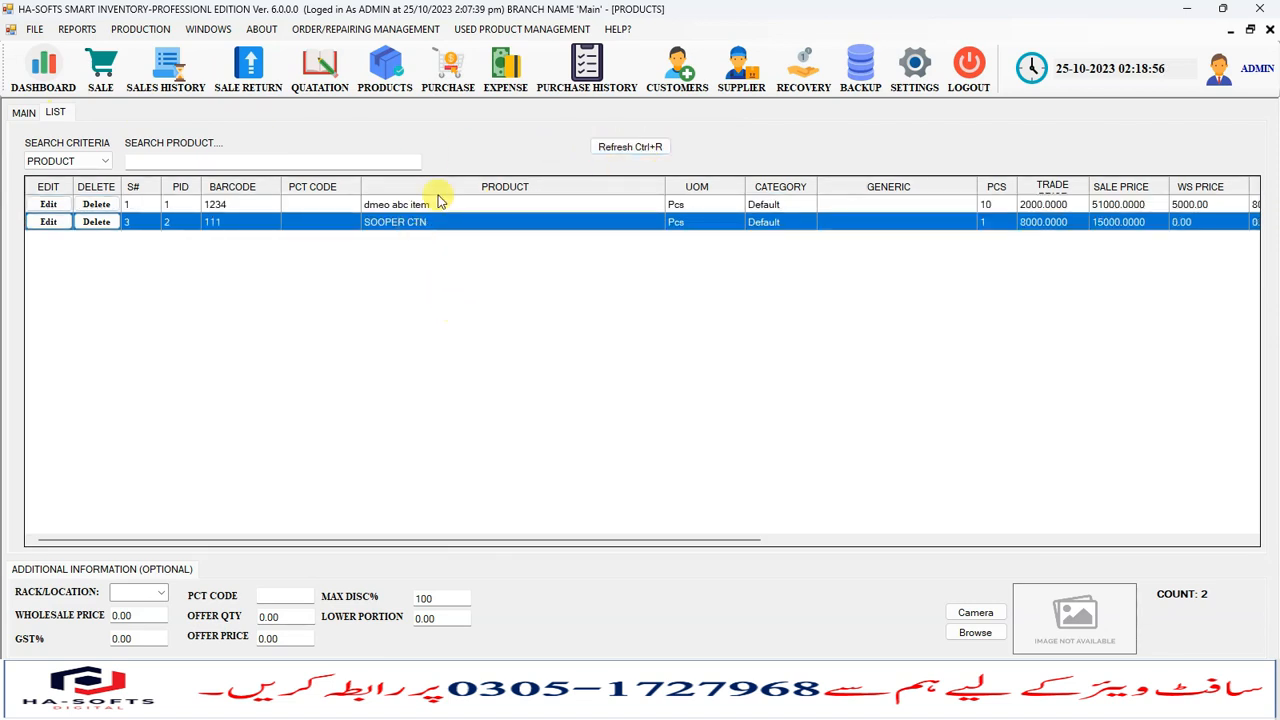
pyautogui.click(438, 204)
pyautogui.moveTo(479, 540); pyautogui.dragTo(697, 540)
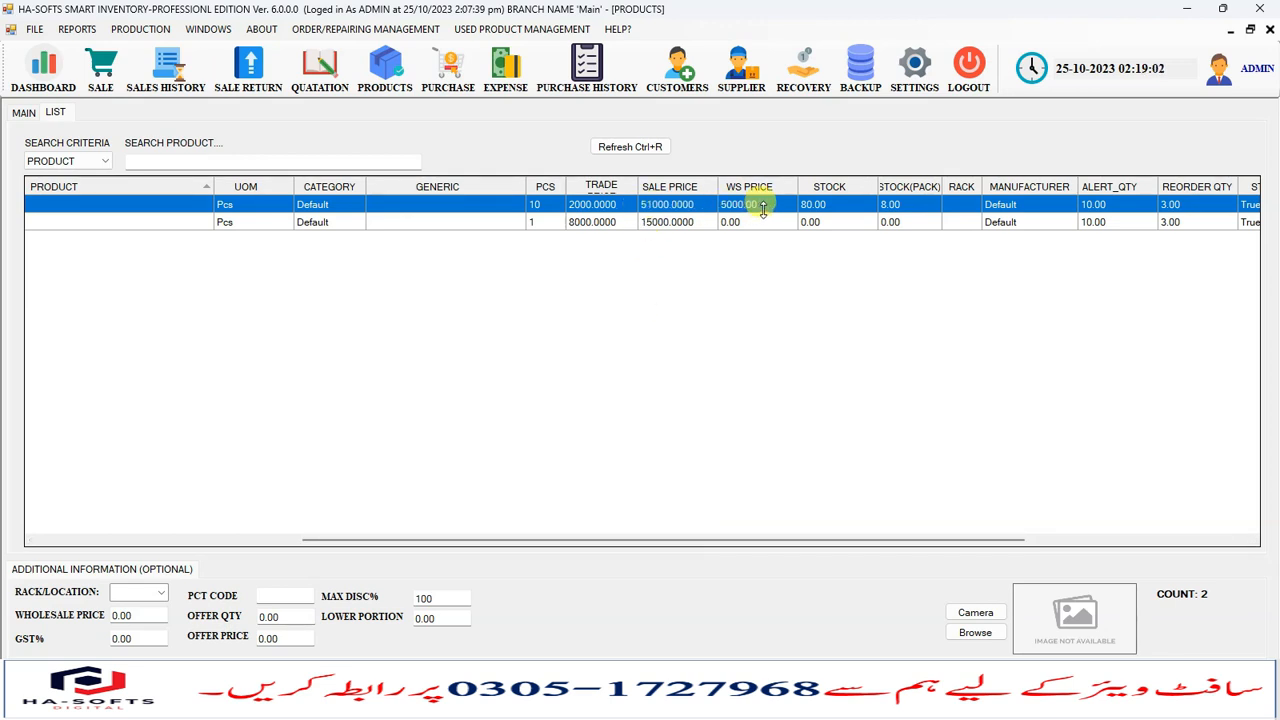
pyautogui.moveTo(689, 537); pyautogui.dragTo(145, 525)
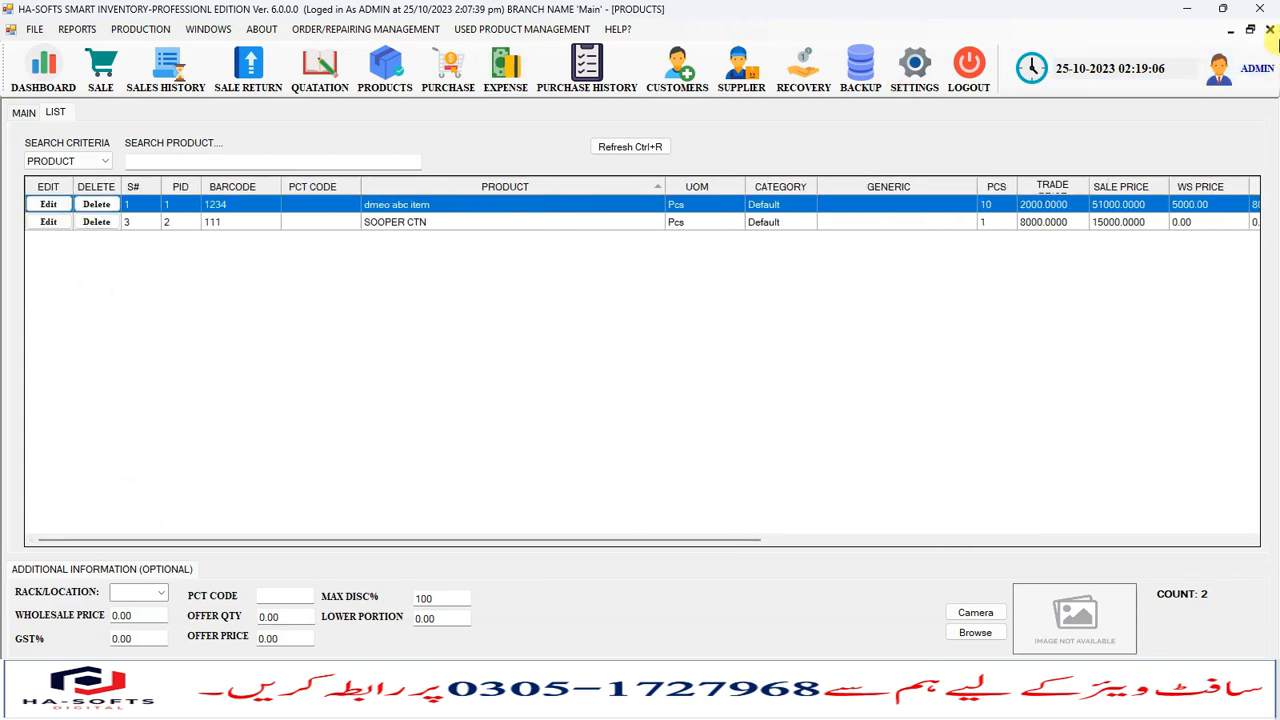
pyautogui.click(1270, 30)
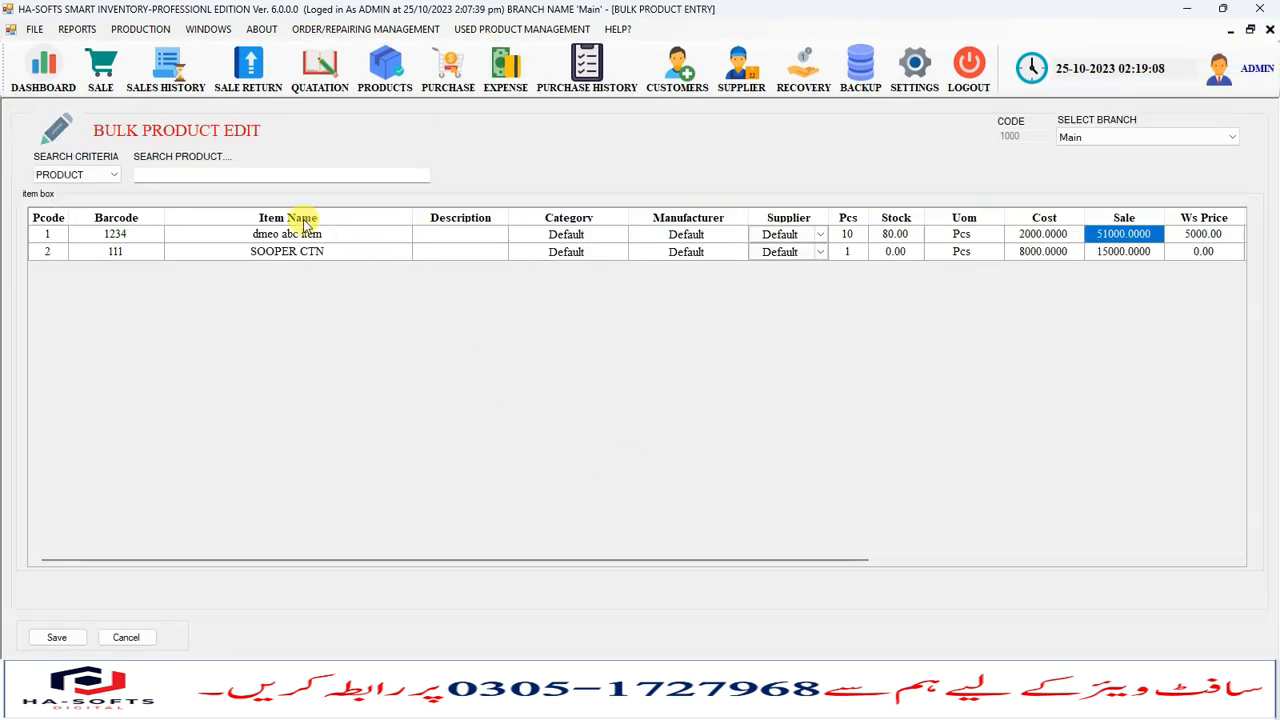
# - Search the bulk product list for ART, clear the search, and close Bulk Product Edit
pyautogui.click(155, 172)
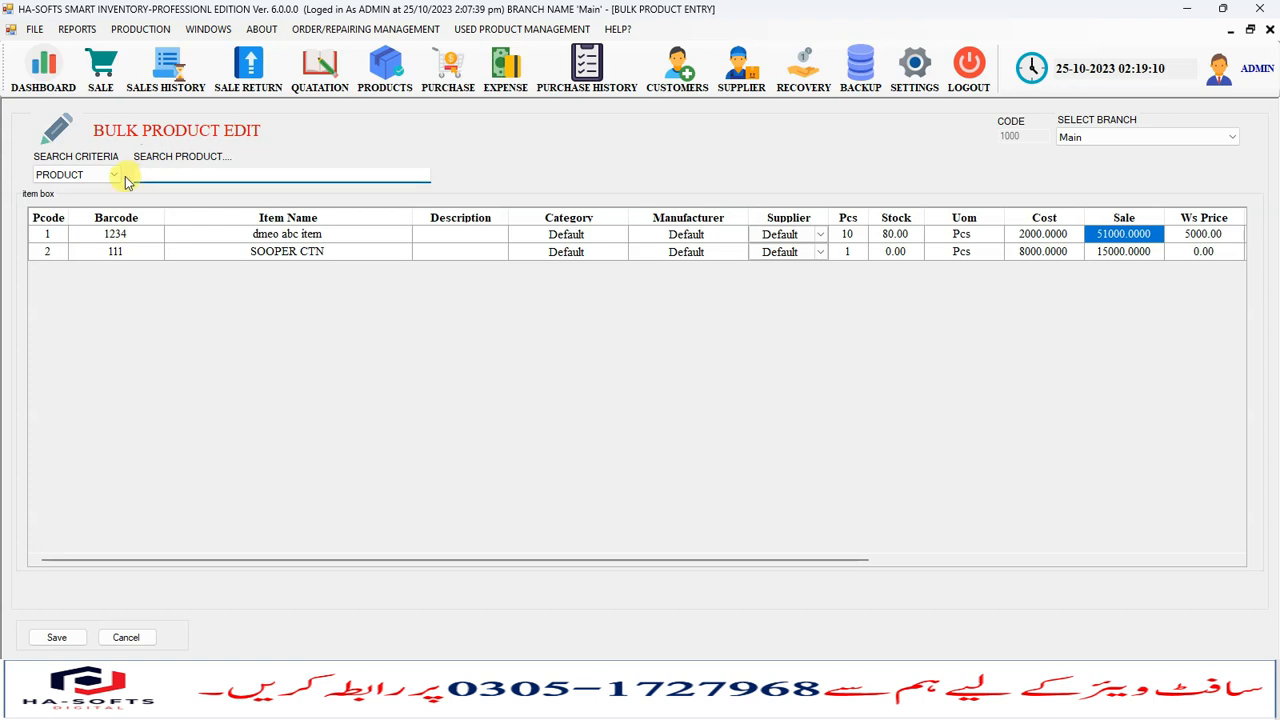
pyautogui.write('ART')
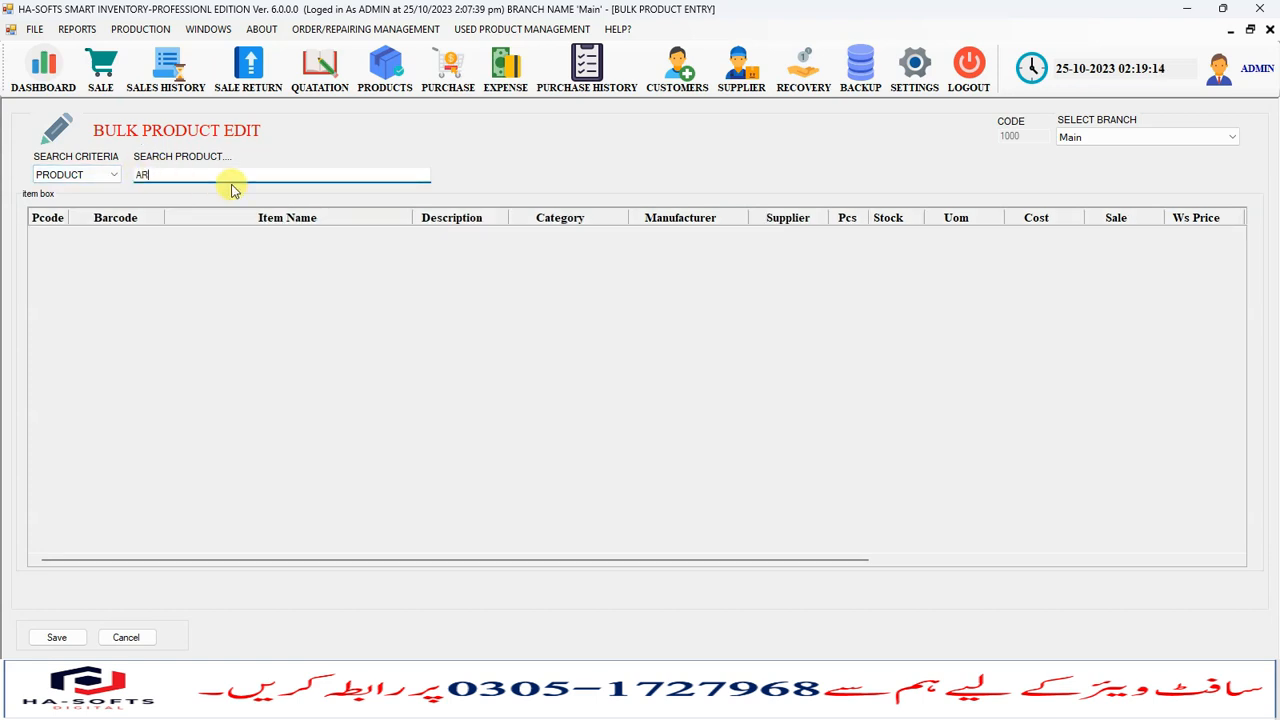
pyautogui.press('BackSpace')
pyautogui.press('BackSpace')
pyautogui.click(1000, 255)
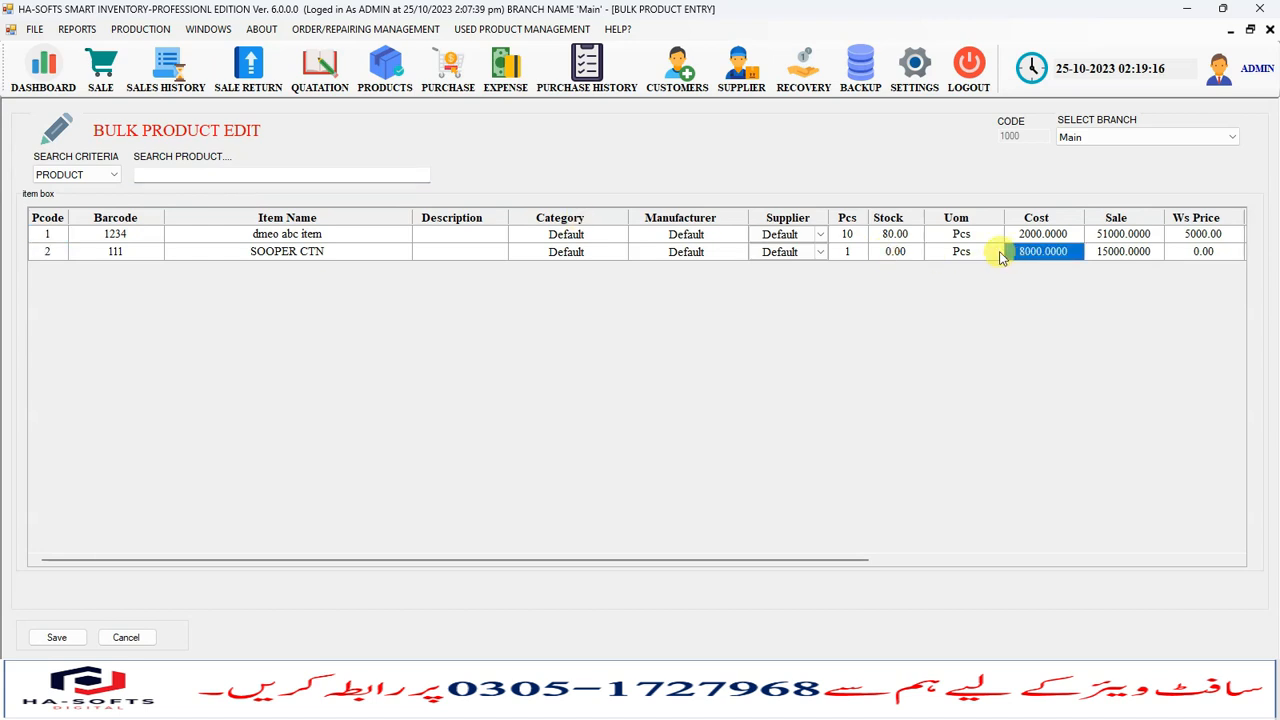
pyautogui.click(968, 237)
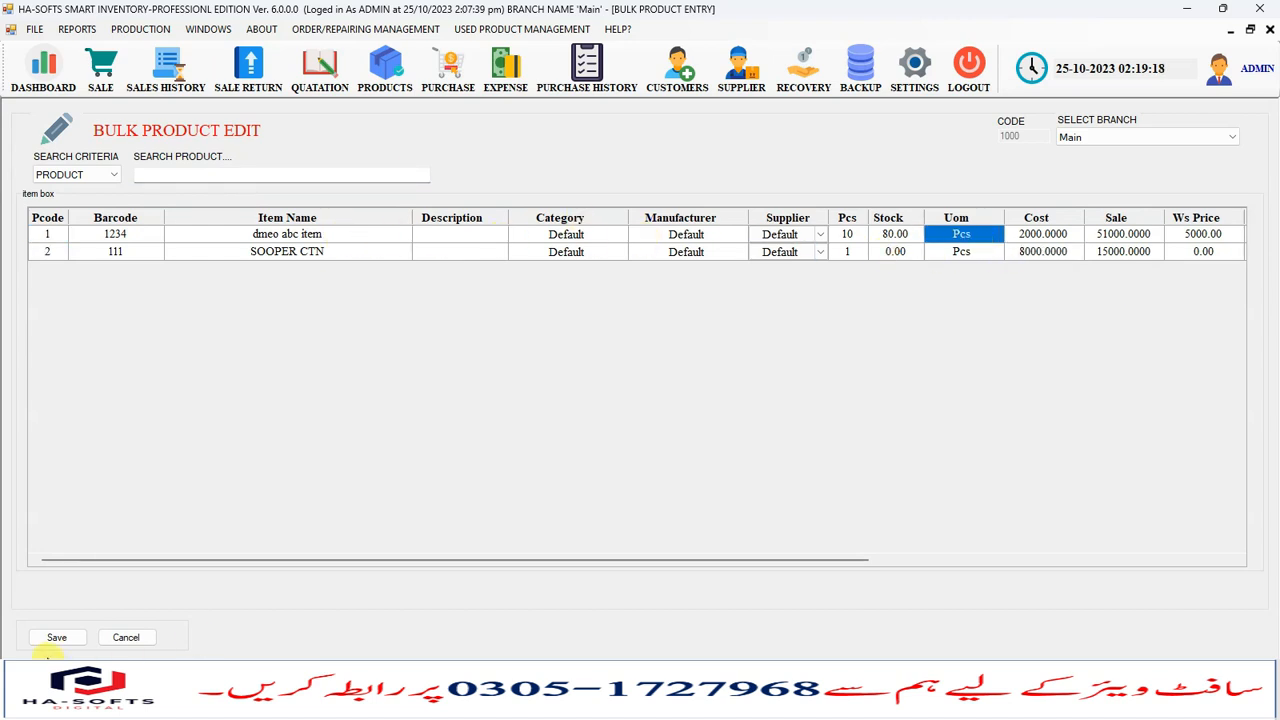
pyautogui.click(1270, 29)
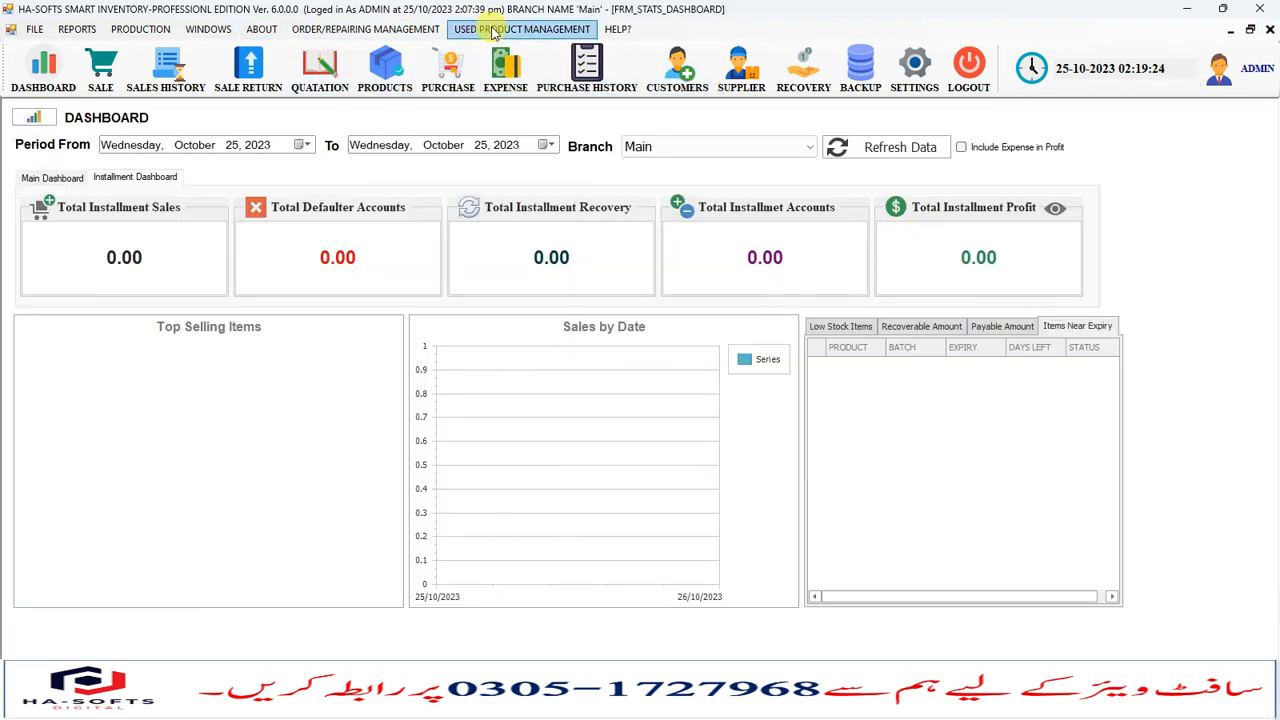
# - Open the shortcut keys list from Help, review it, and close it
pyautogui.click(631, 30)
pyautogui.click(635, 48)
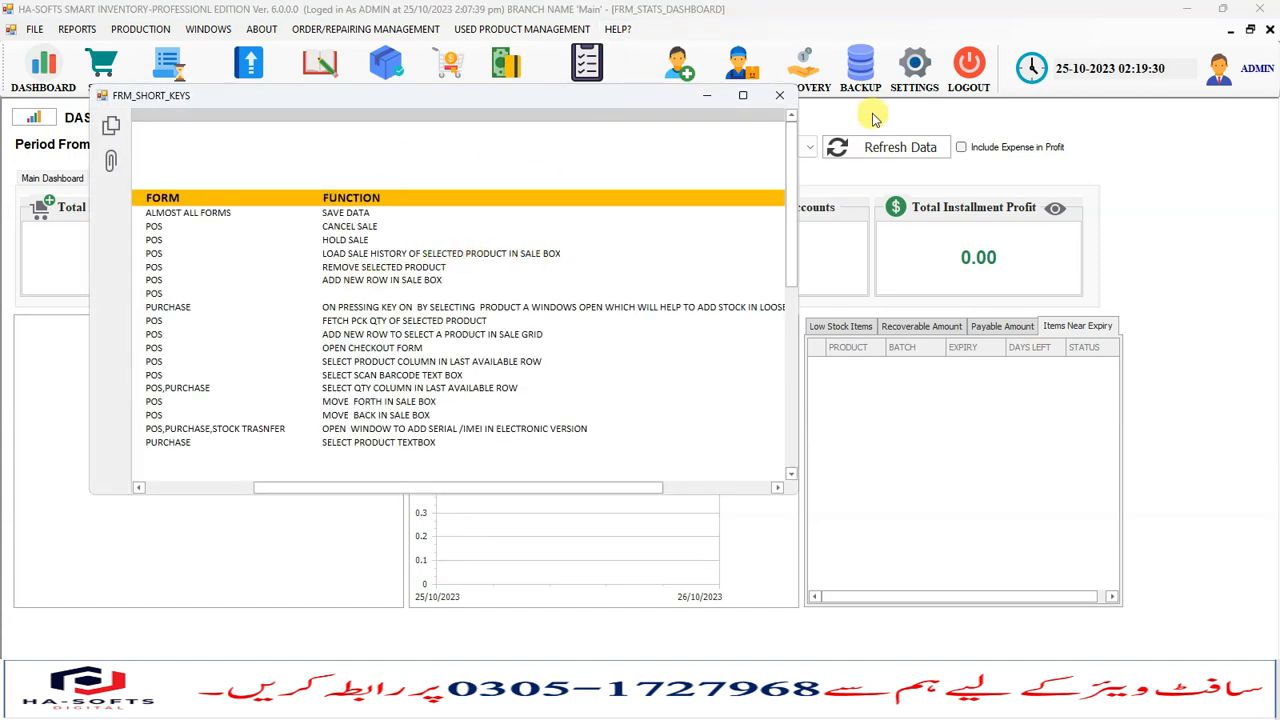
pyautogui.click(779, 95)
# - Open the Recovery screen and display the customers' receivable balances
pyautogui.click(209, 33)
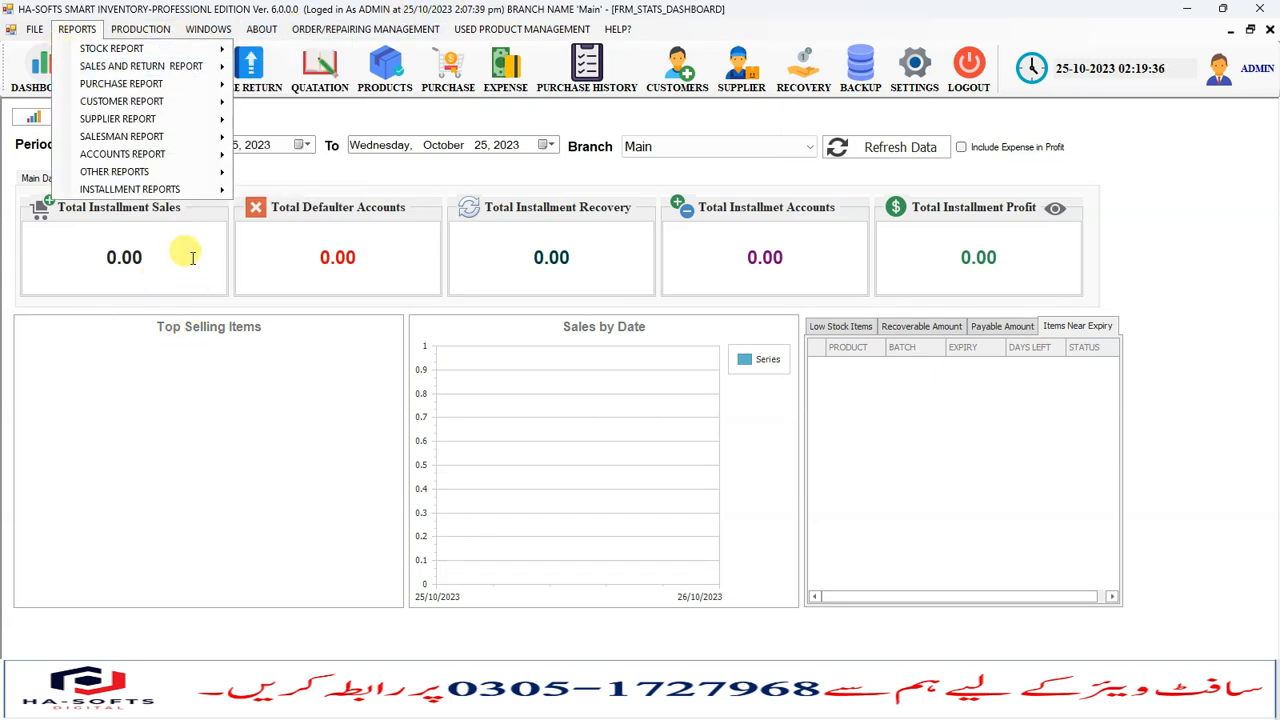
pyautogui.click(247, 574)
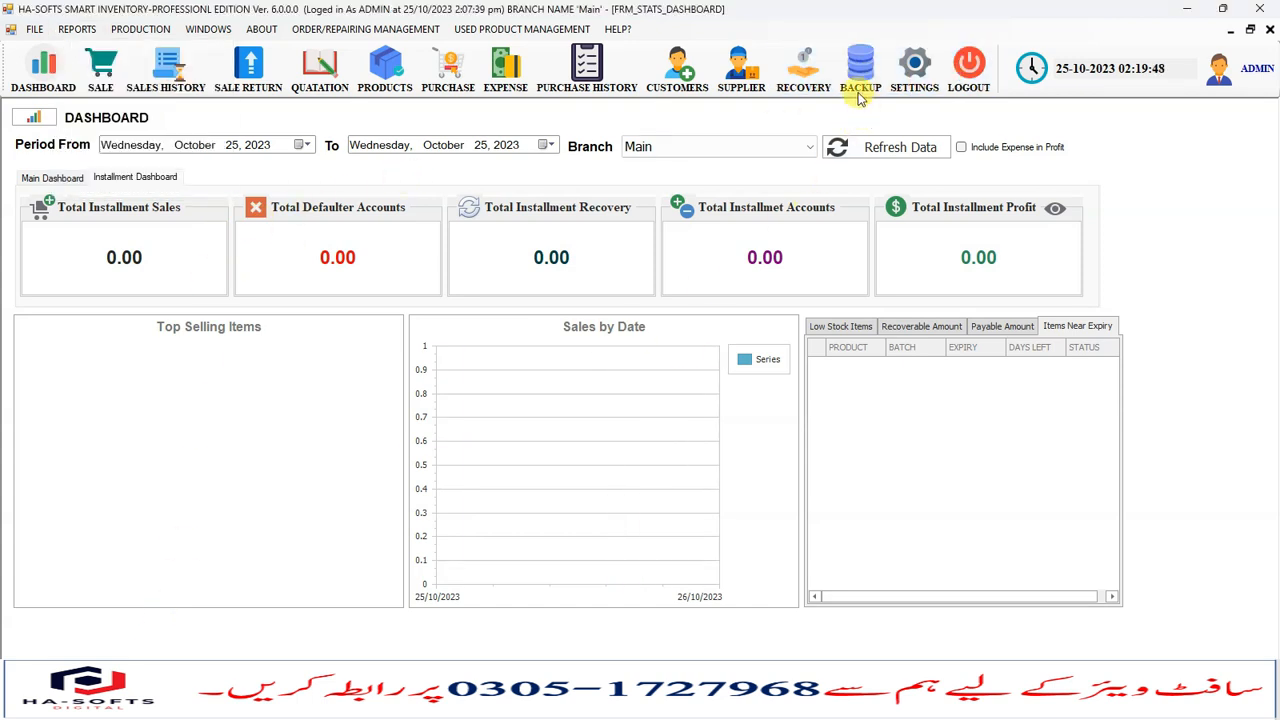
pyautogui.click(803, 68)
pyautogui.click(625, 376)
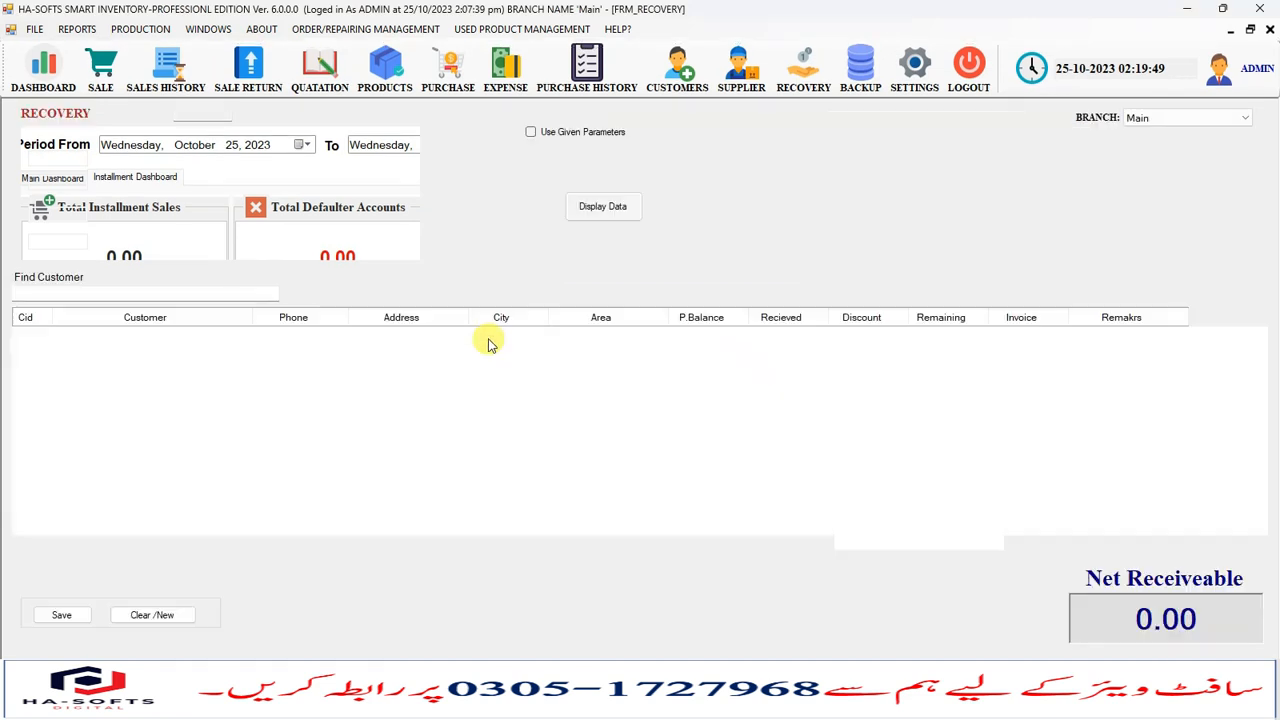
pyautogui.click(588, 208)
pyautogui.click(572, 338)
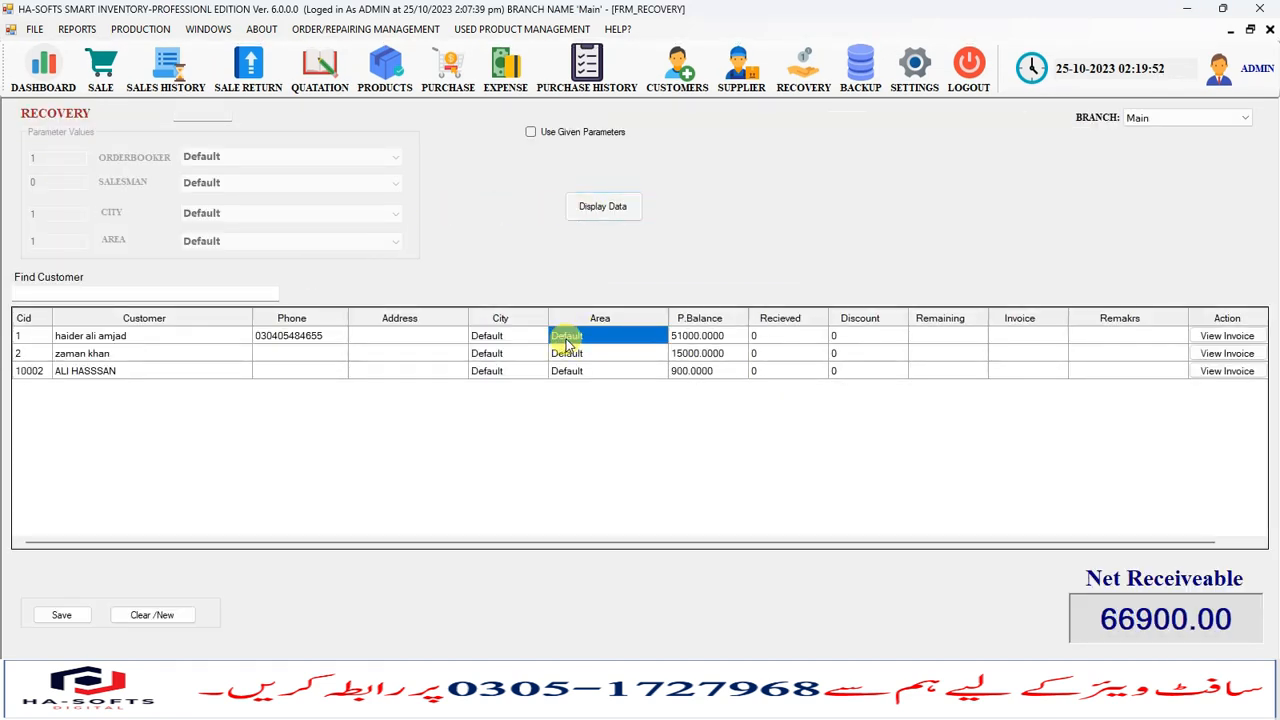
# - Record the second customer's recovery with 14500 received and a 500 discount
pyautogui.click(1005, 340)
pyautogui.click(938, 336)
pyautogui.click(853, 336)
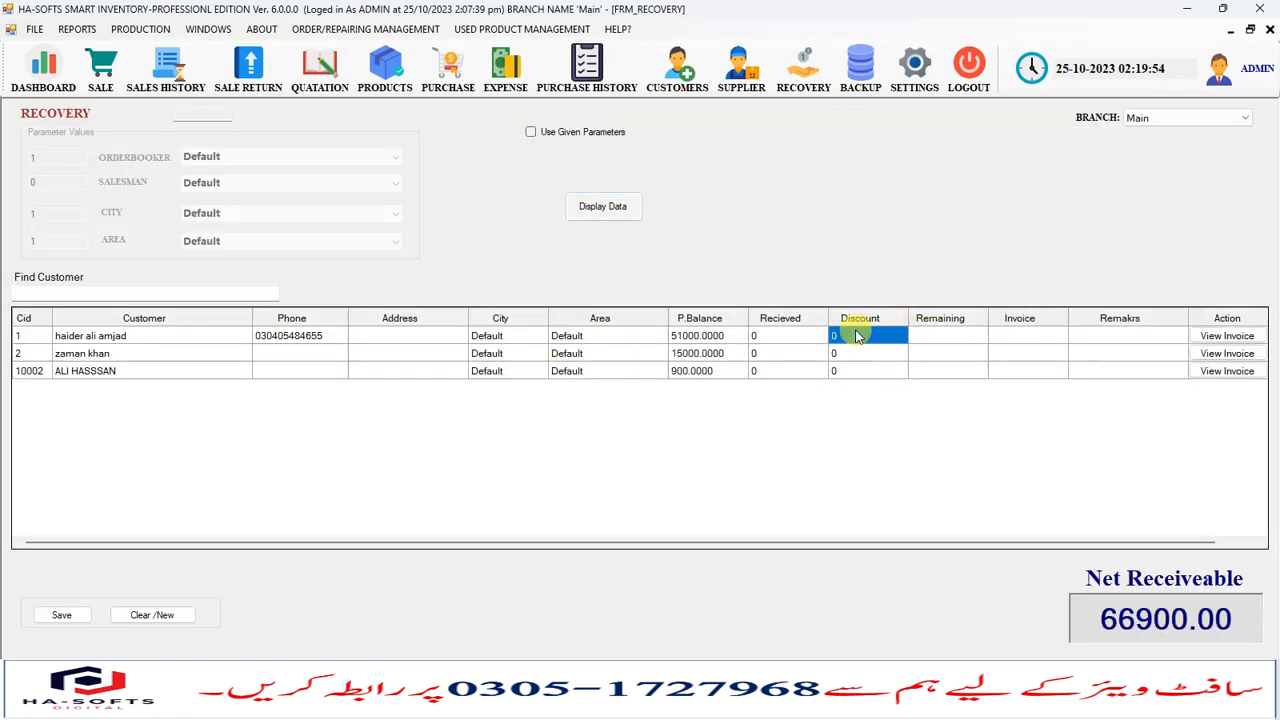
pyautogui.click(785, 336)
pyautogui.click(777, 361)
pyautogui.click(772, 350)
pyautogui.write('151')
pyautogui.press('Tab')
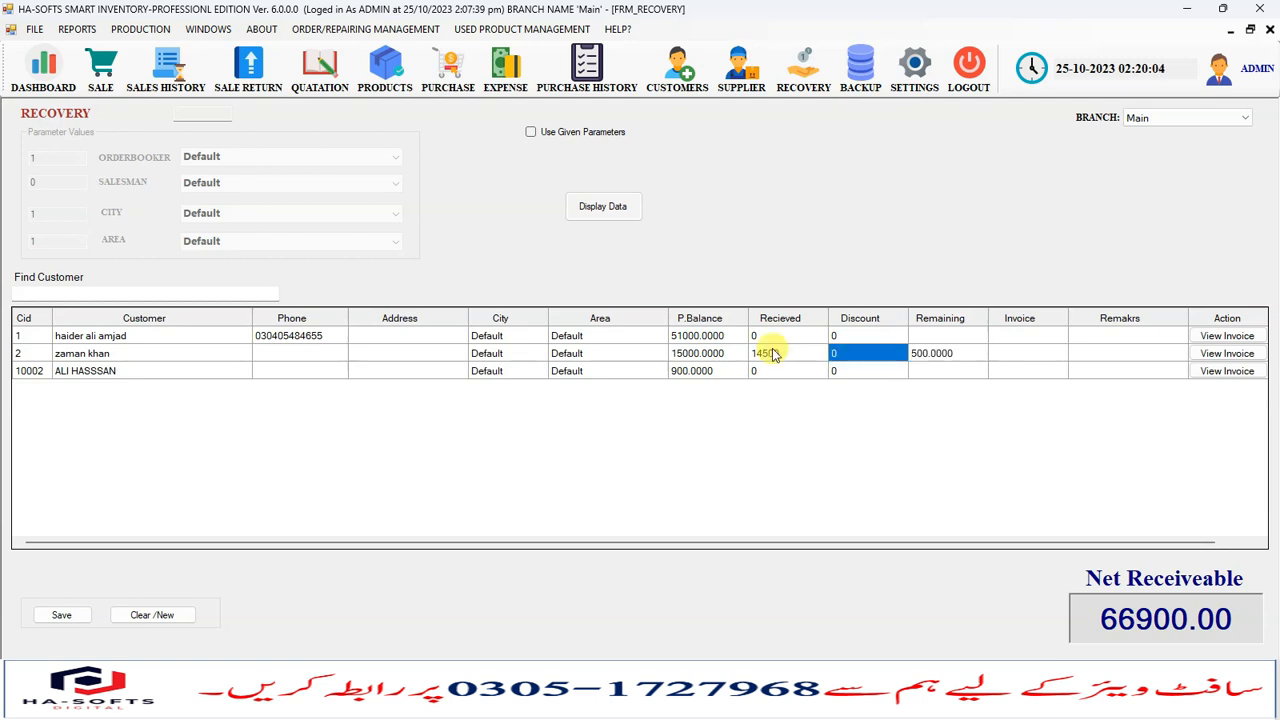
pyautogui.write('500')
pyautogui.press('Tab')
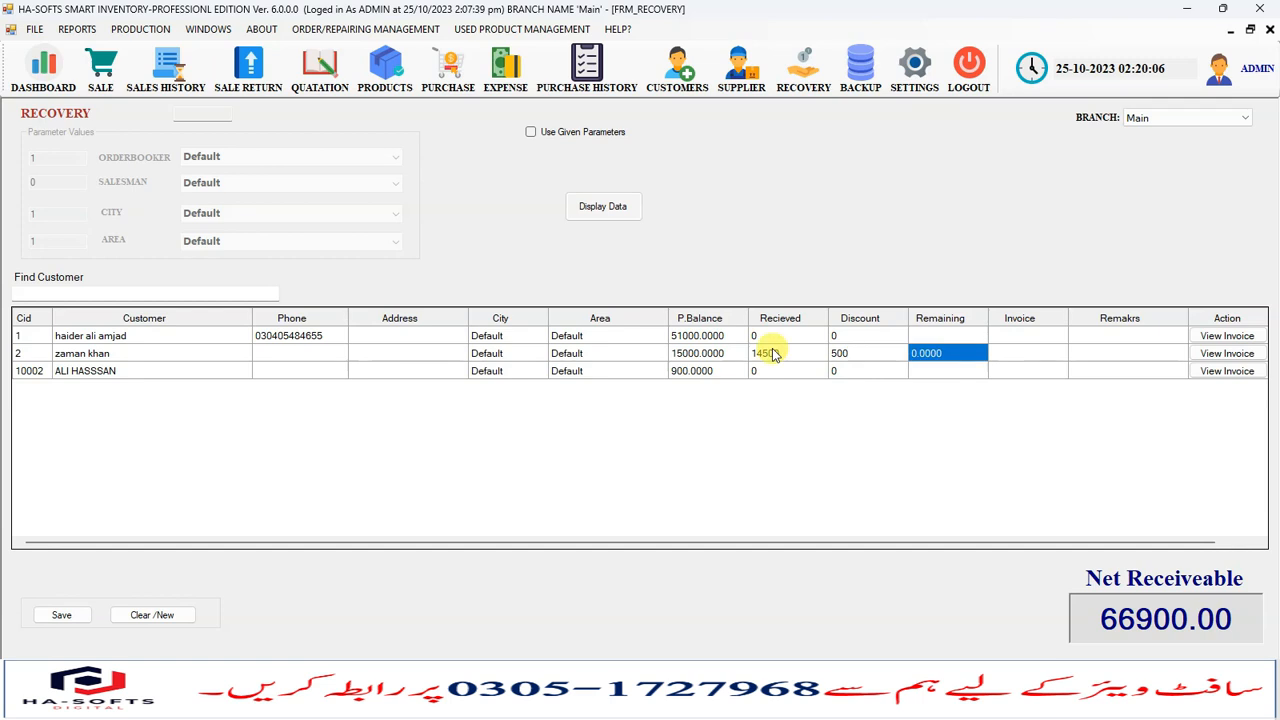
# - Save the recovery entry and confirm saving it
pyautogui.click(58, 612)
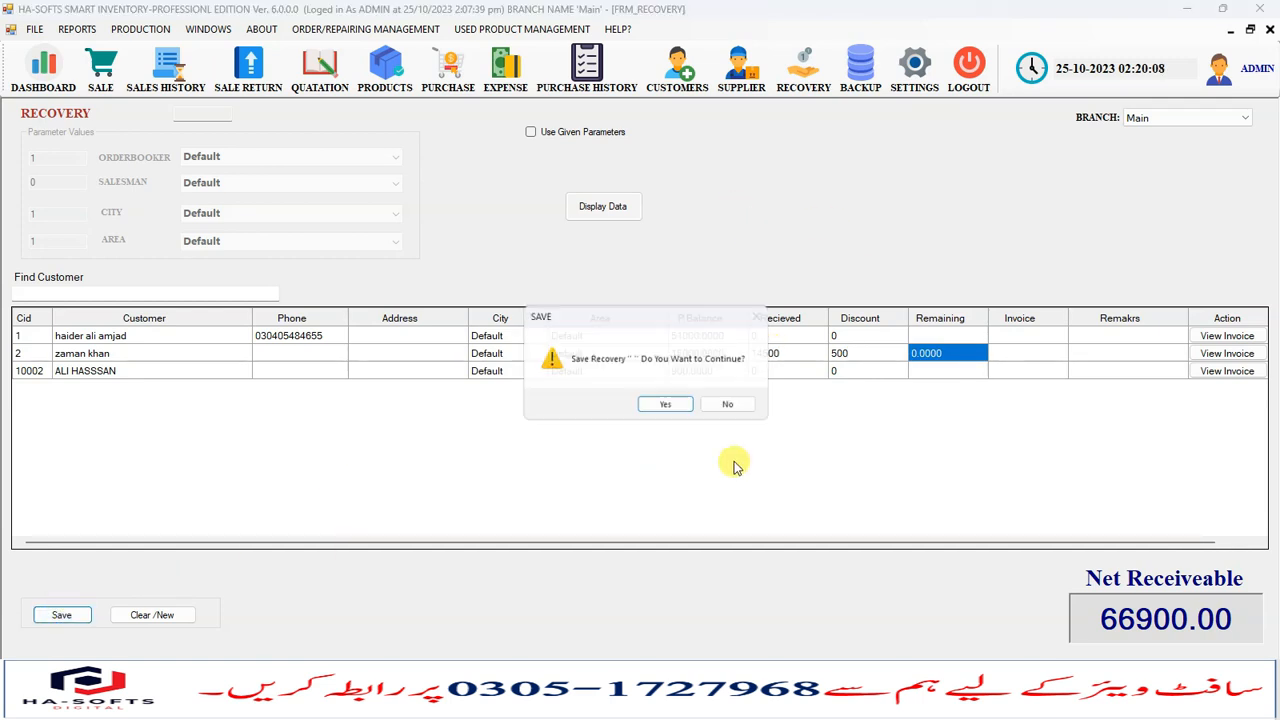
pyautogui.click(663, 403)
pyautogui.click(691, 406)
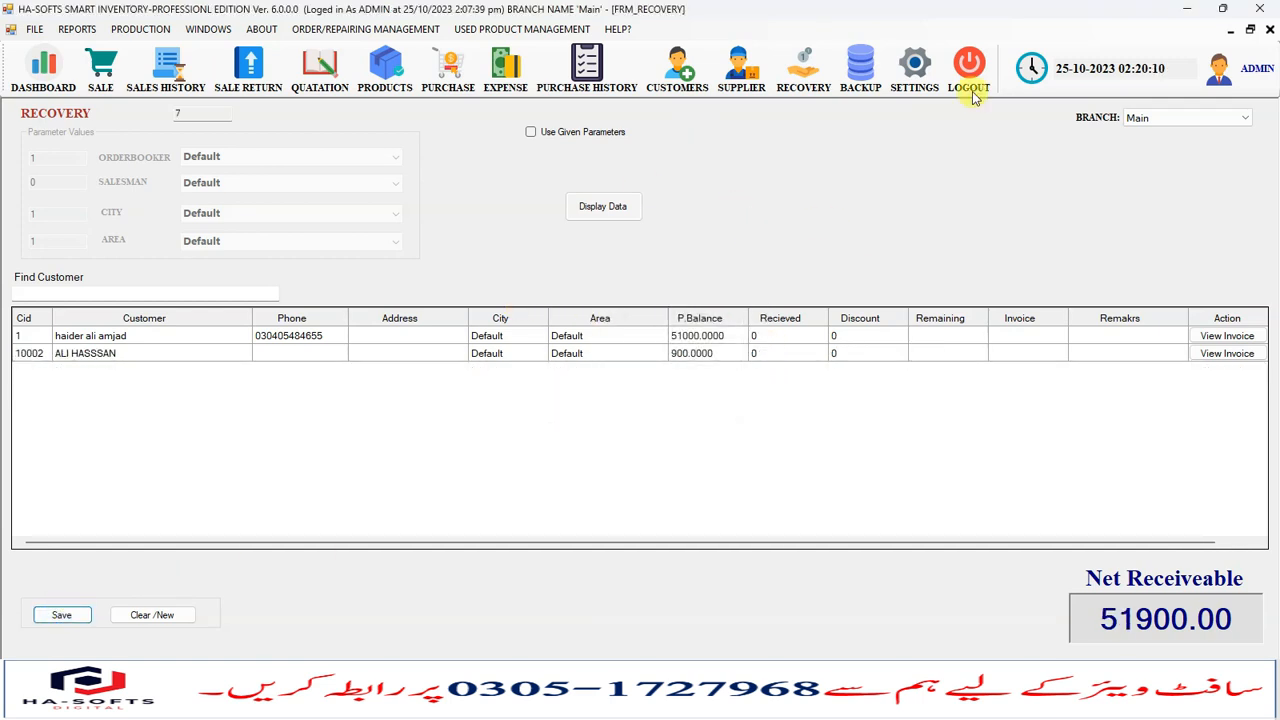
# - Close the Recovery screen and open the Ledger Report from the accounts reports
pyautogui.click(1270, 29)
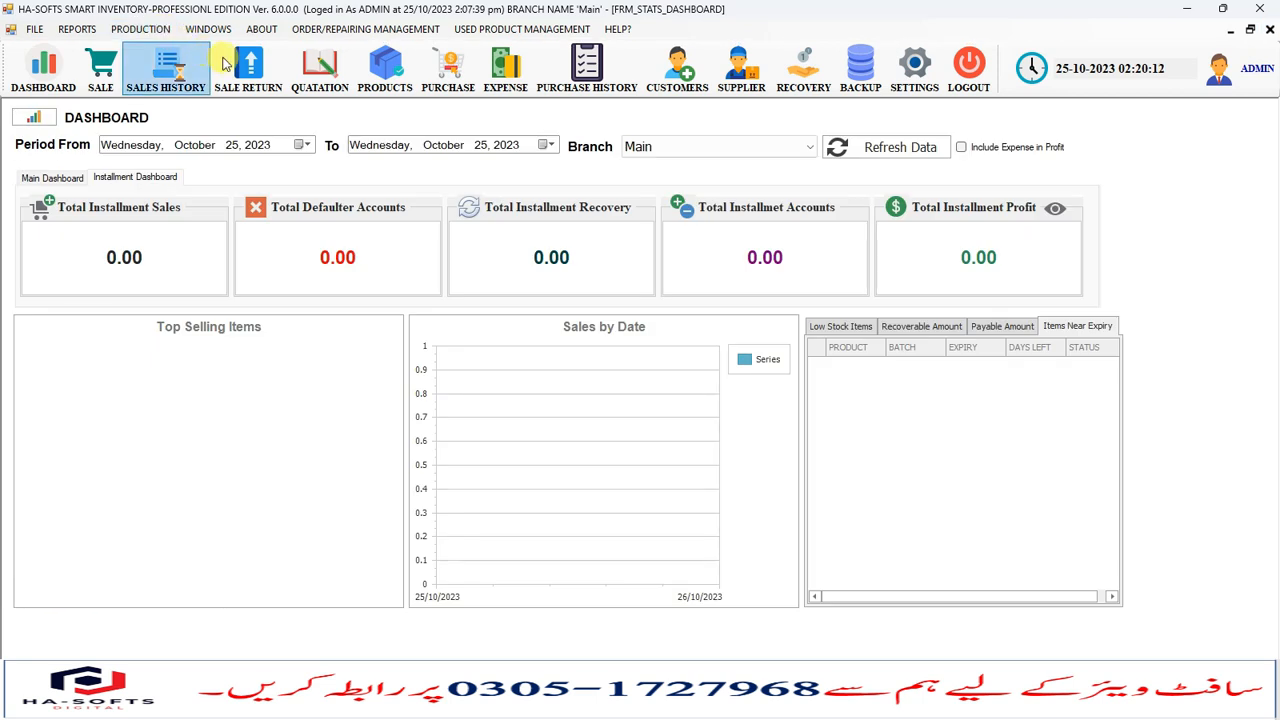
pyautogui.click(93, 32)
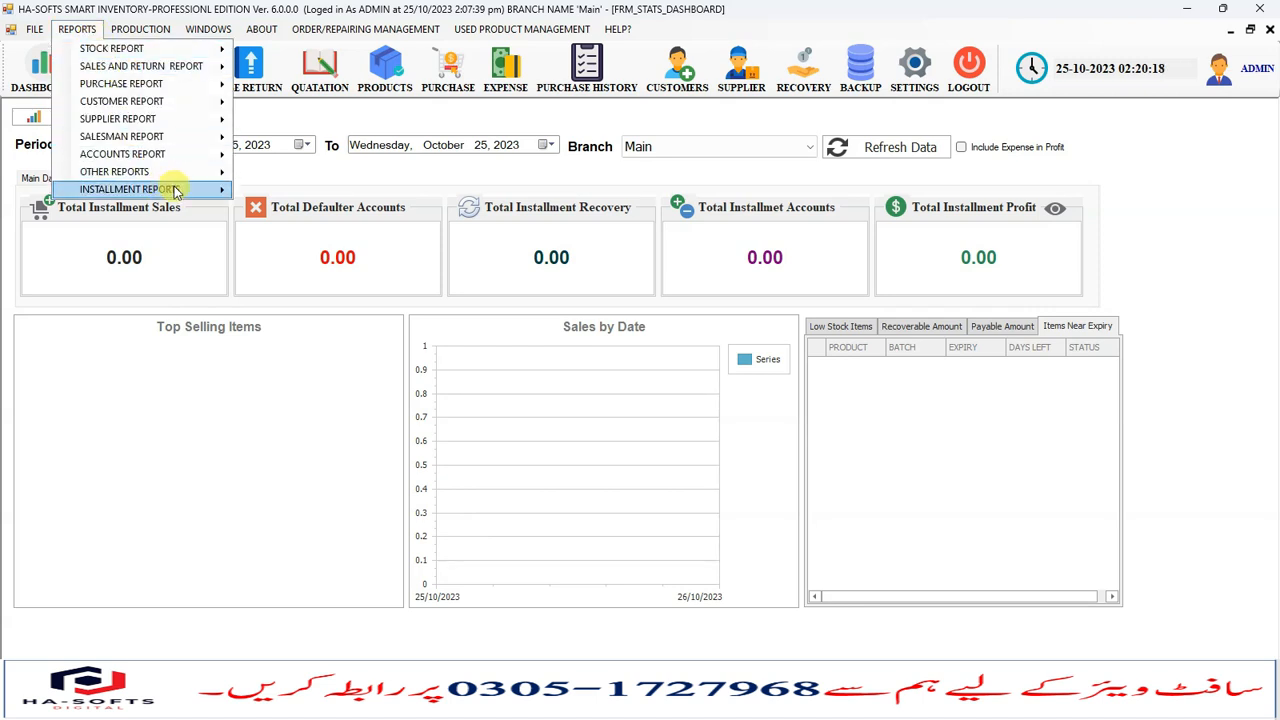
pyautogui.moveTo(200, 154)
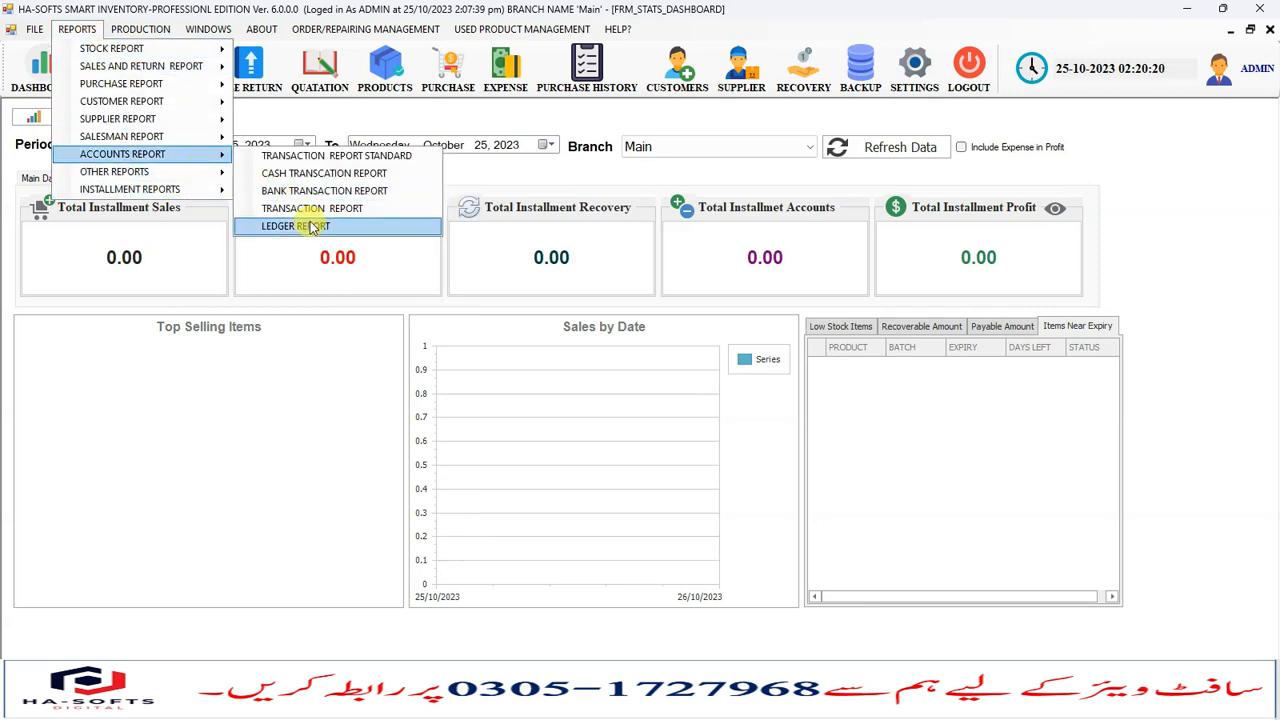
pyautogui.click(310, 223)
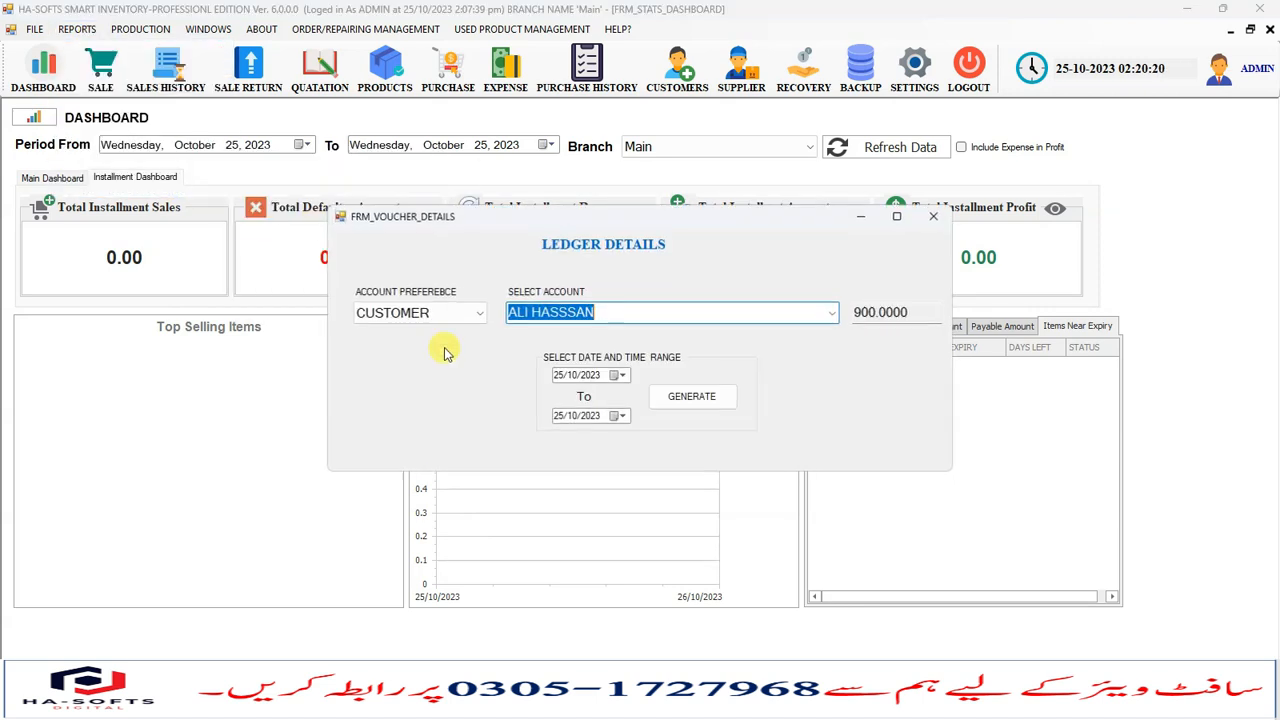
# - Generate the ledger for the first customer from 16/10/2023 to 25/10/2023
pyautogui.click(620, 376)
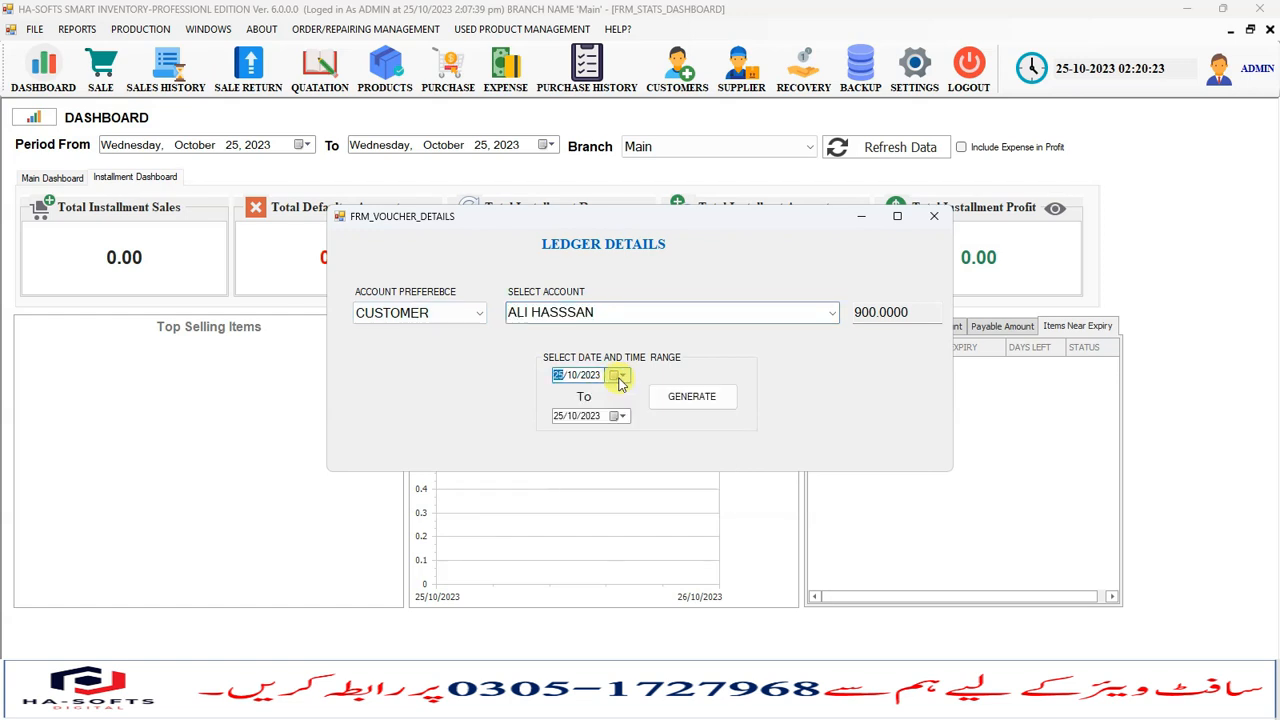
pyautogui.click(833, 313)
pyautogui.click(591, 345)
pyautogui.click(620, 376)
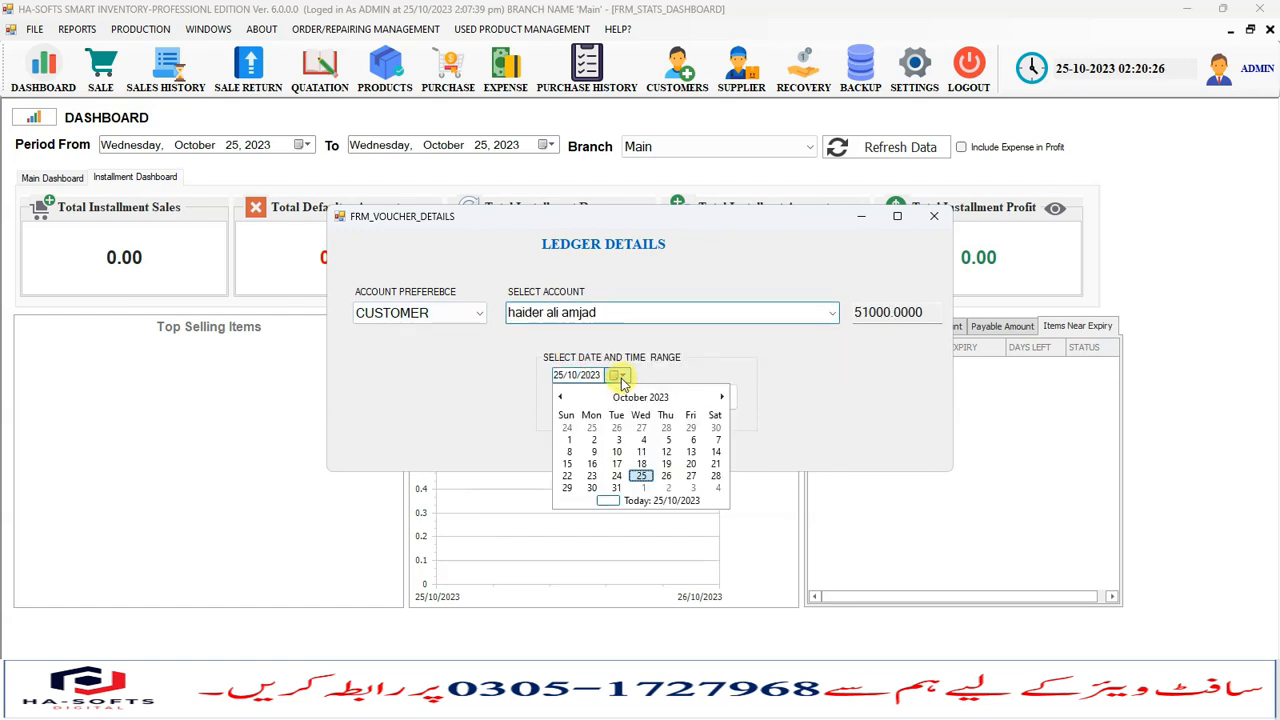
pyautogui.click(591, 463)
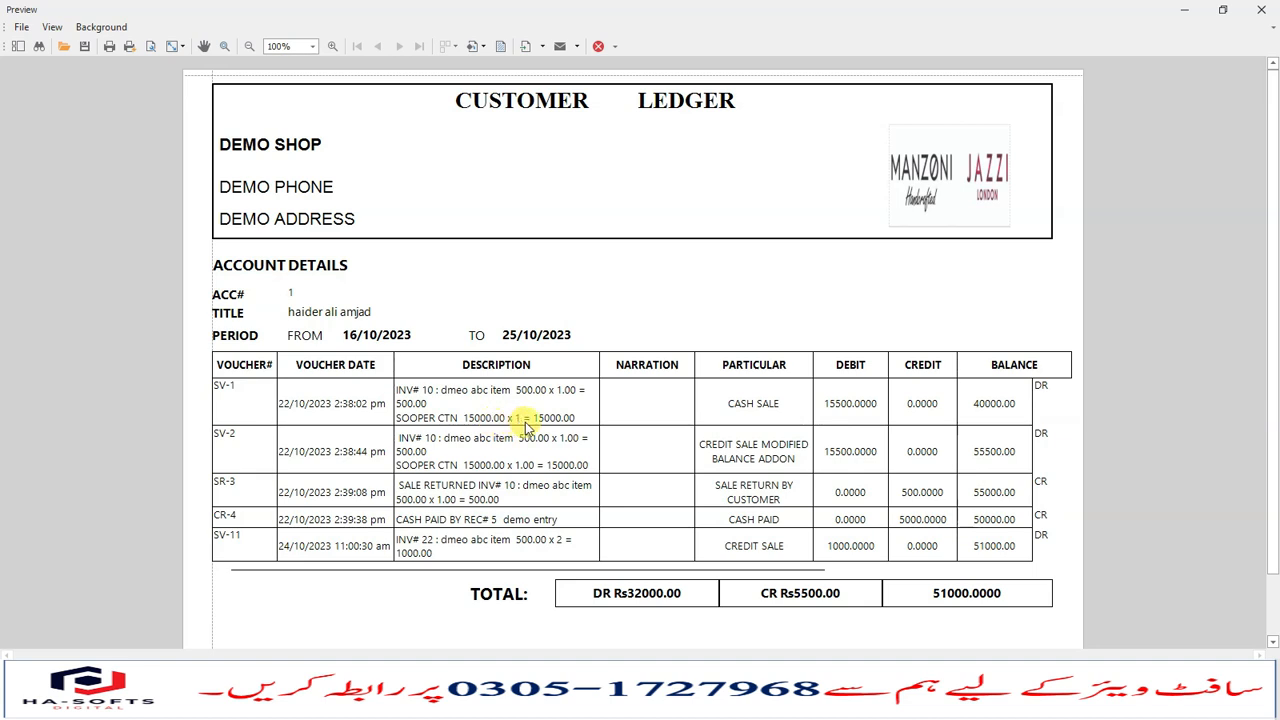
# - Review the voucher entries and totals in the customer ledger preview
pyautogui.click(562, 420)
pyautogui.click(736, 417)
pyautogui.scroll(-1, 497, 466)
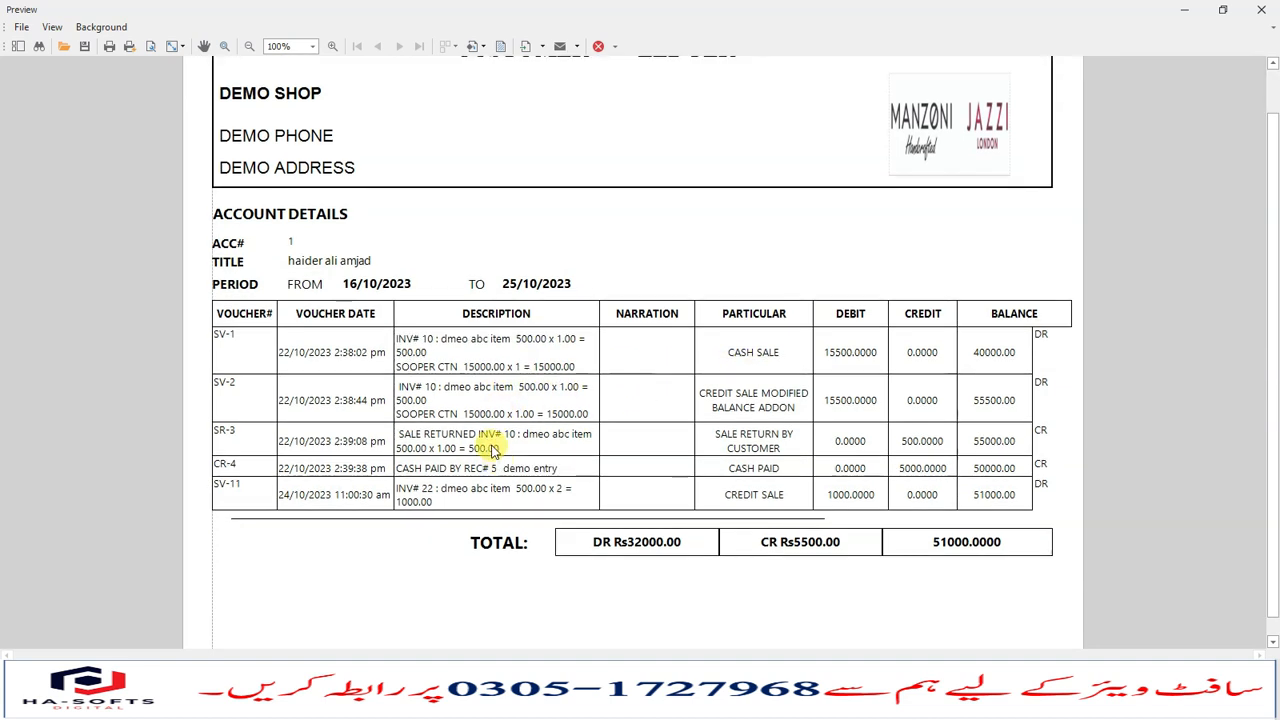
pyautogui.click(561, 452)
pyautogui.click(484, 430)
pyautogui.click(477, 470)
pyautogui.click(504, 473)
pyautogui.click(470, 472)
pyautogui.click(509, 473)
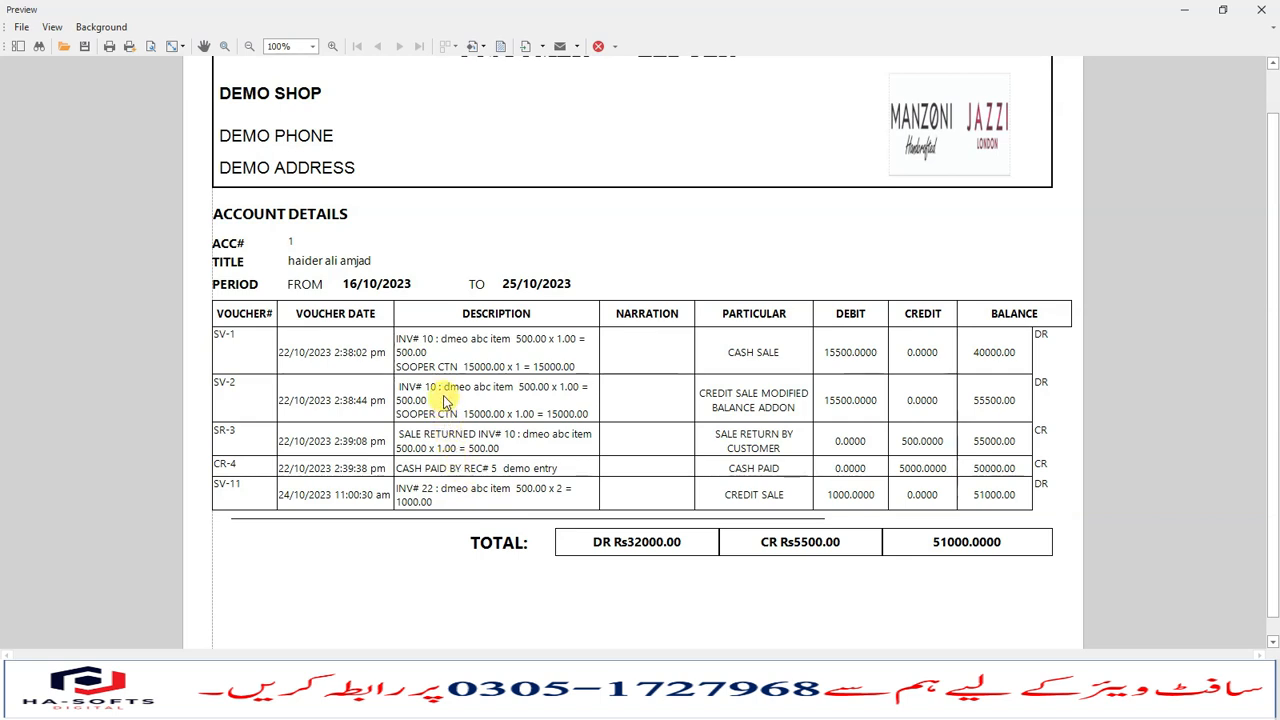
pyautogui.scroll(1, 767, 500)
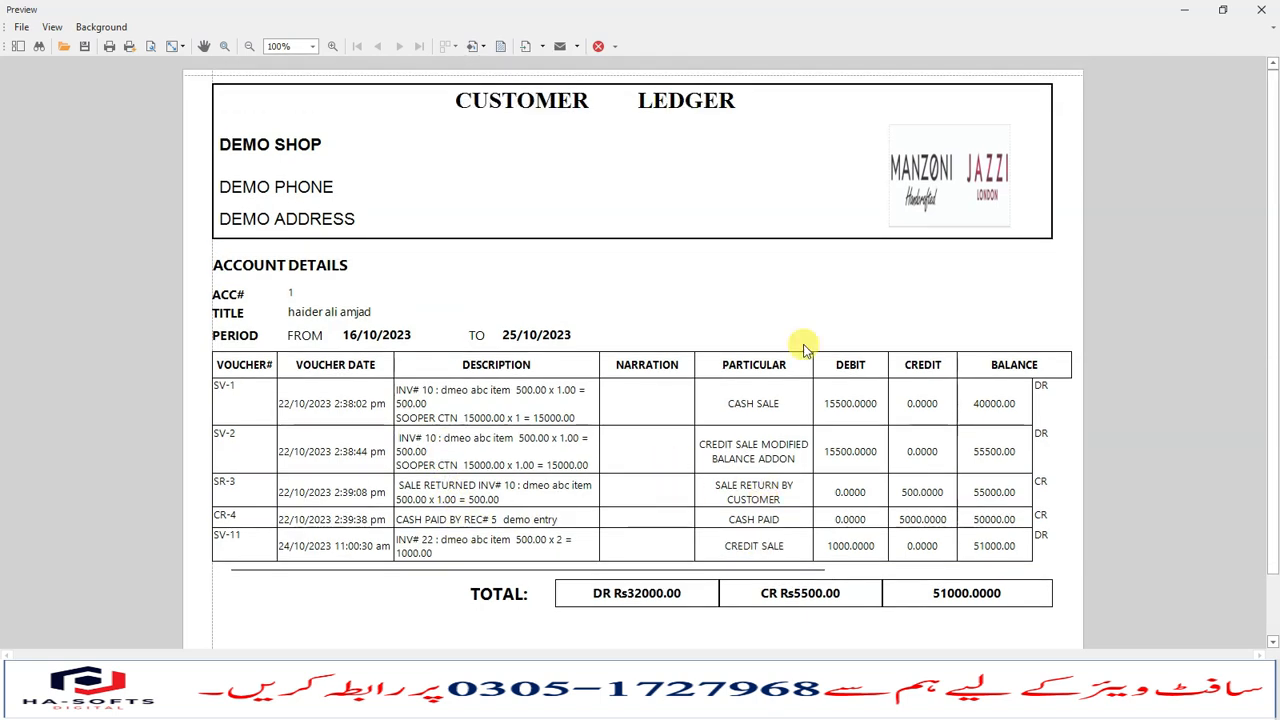
# - Close the ledger preview and the Ledger Details dialog
pyautogui.click(1262, 9)
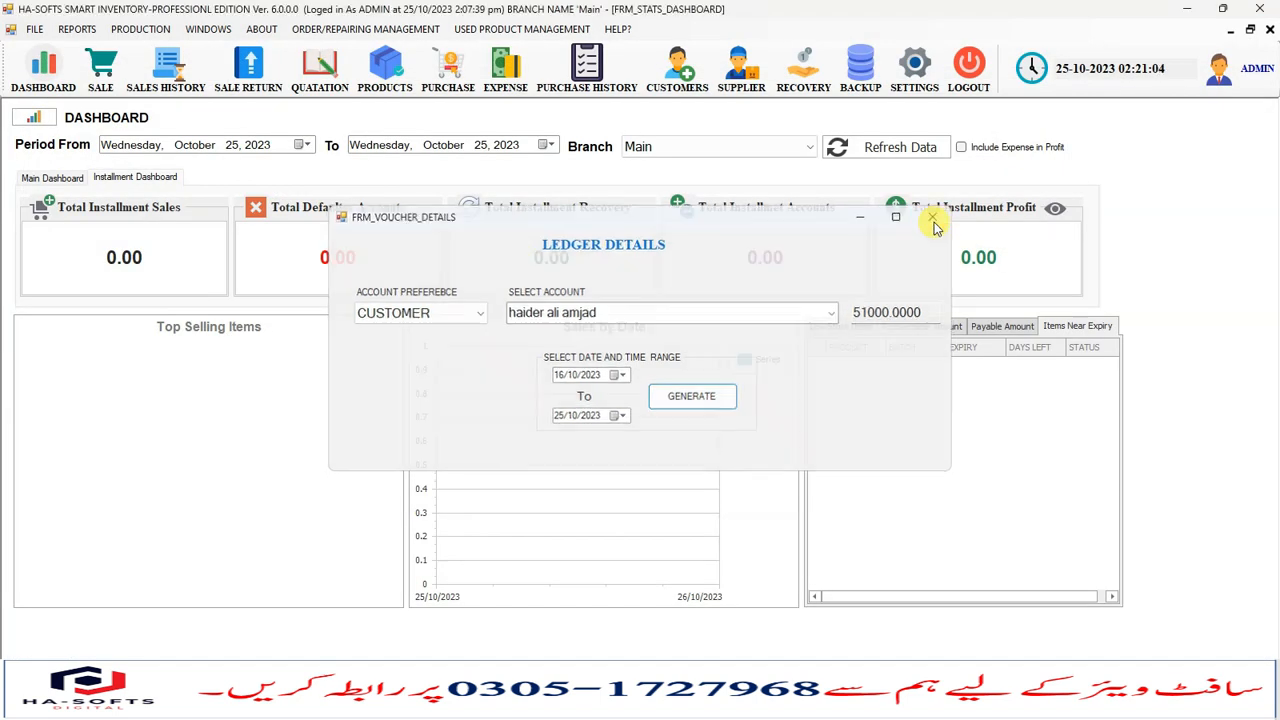
pyautogui.click(934, 216)
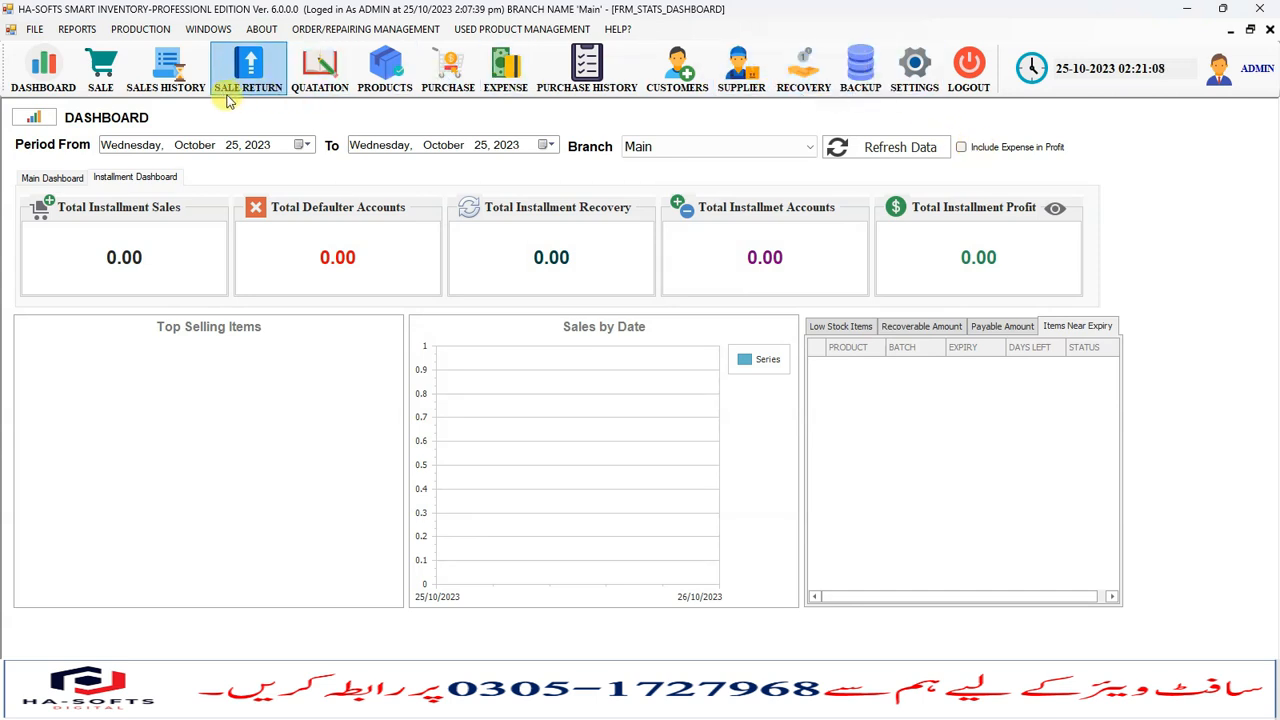
# - Open the Sale screen and browse the product pick list without adding an item
pyautogui.click(100, 68)
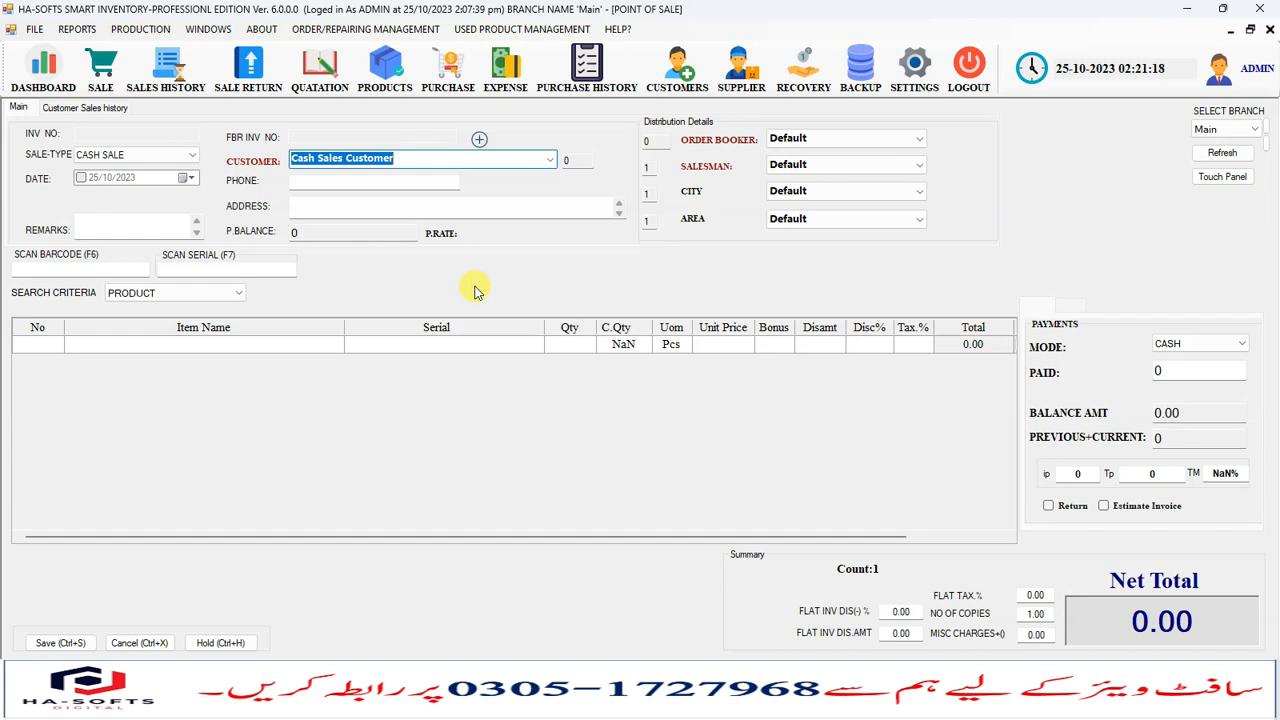
pyautogui.press('Return')
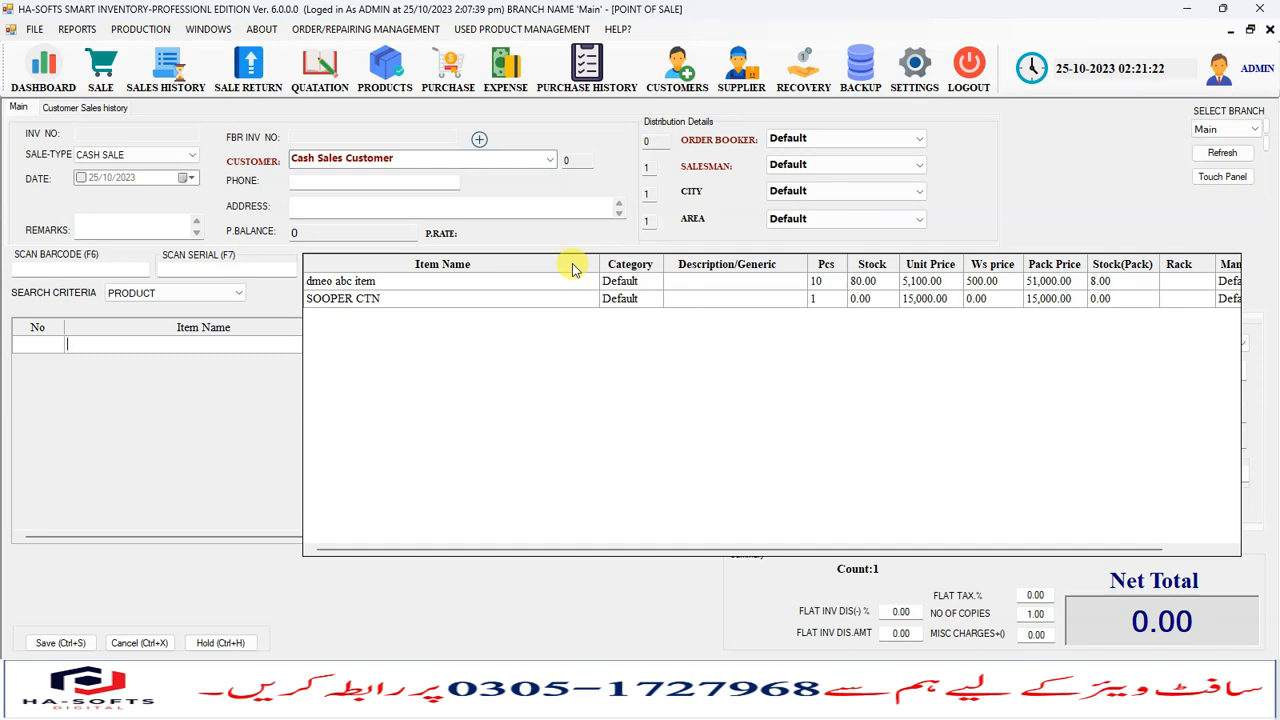
pyautogui.press('Down')
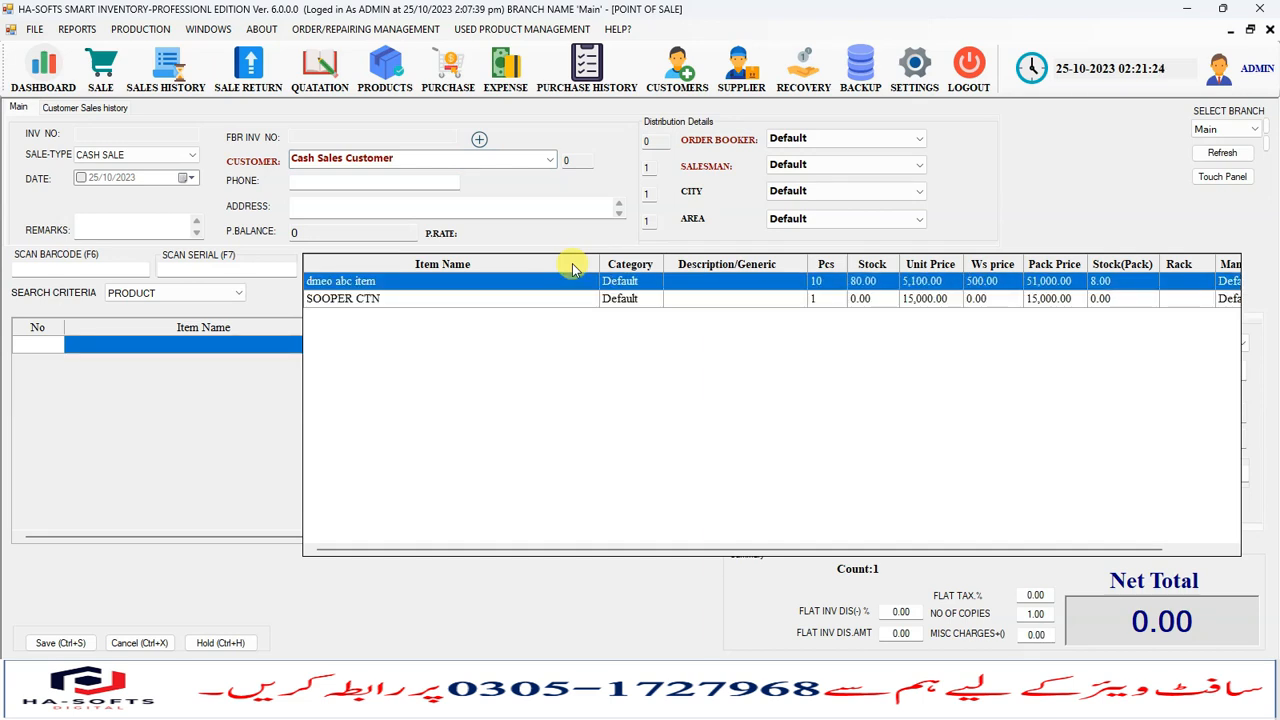
pyautogui.press('Down')
pyautogui.press('Up')
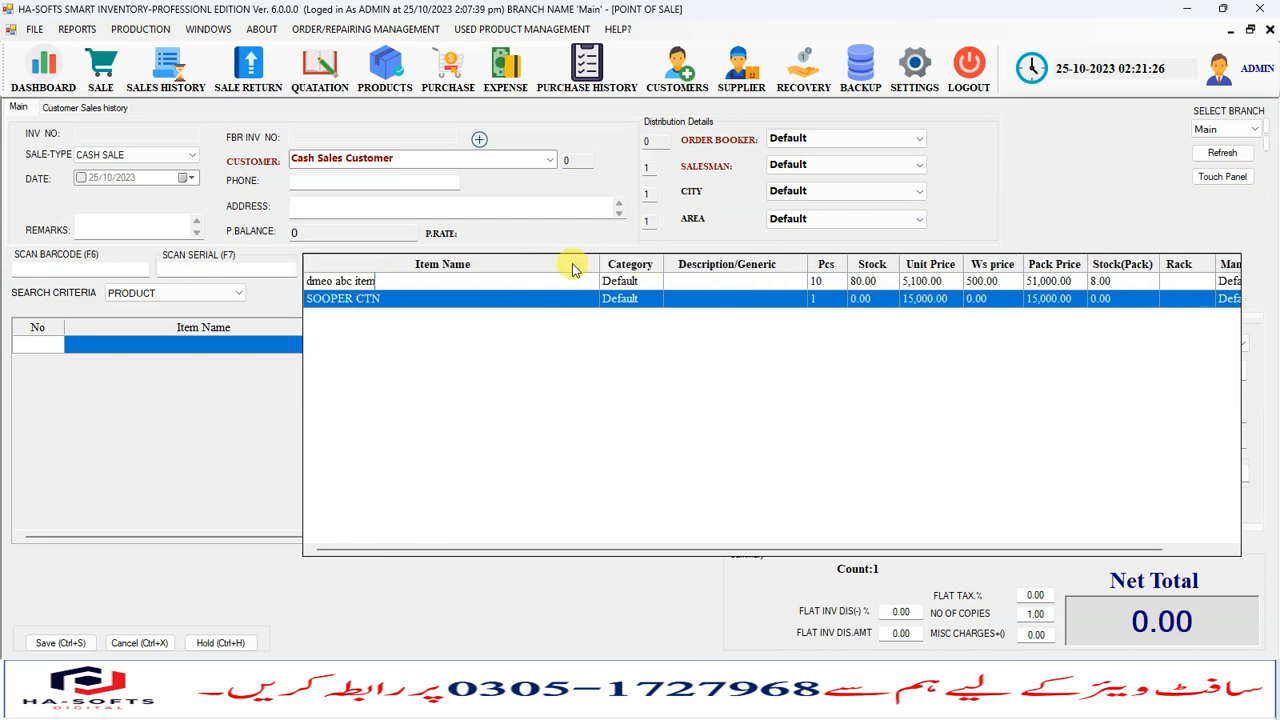
pyautogui.press('Up')
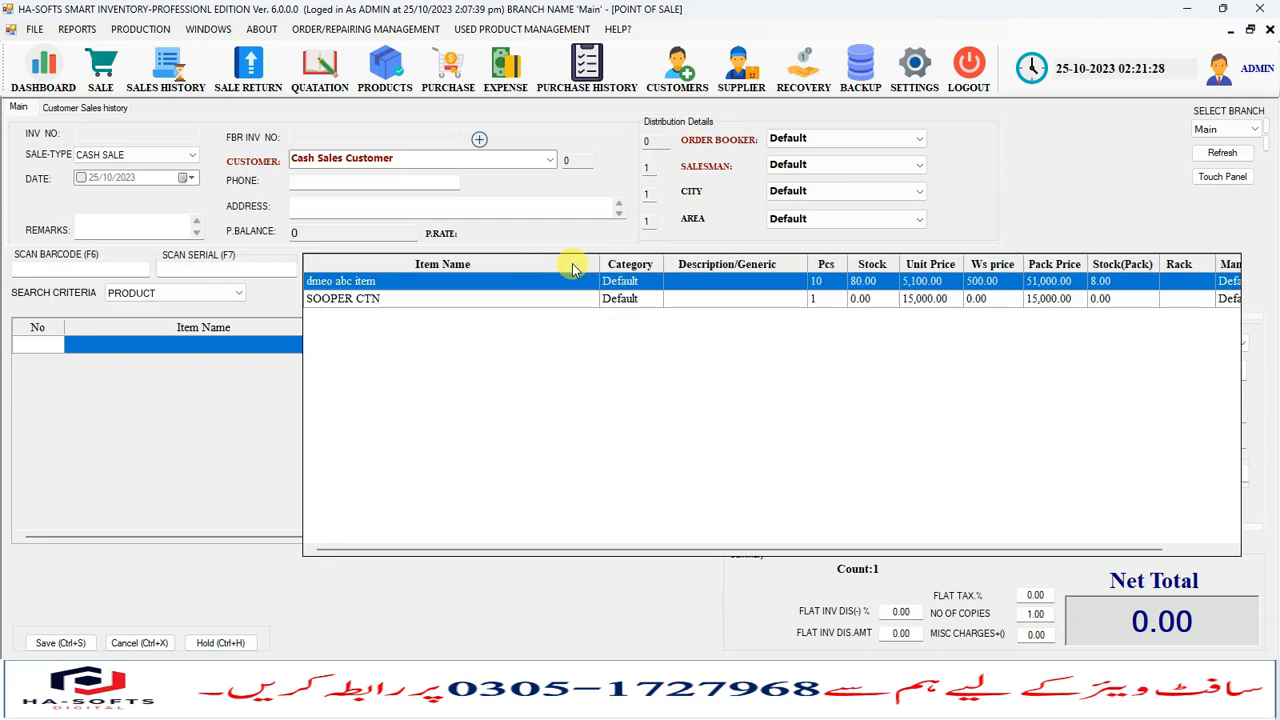
pyautogui.press('Down')
pyautogui.press('Escape')
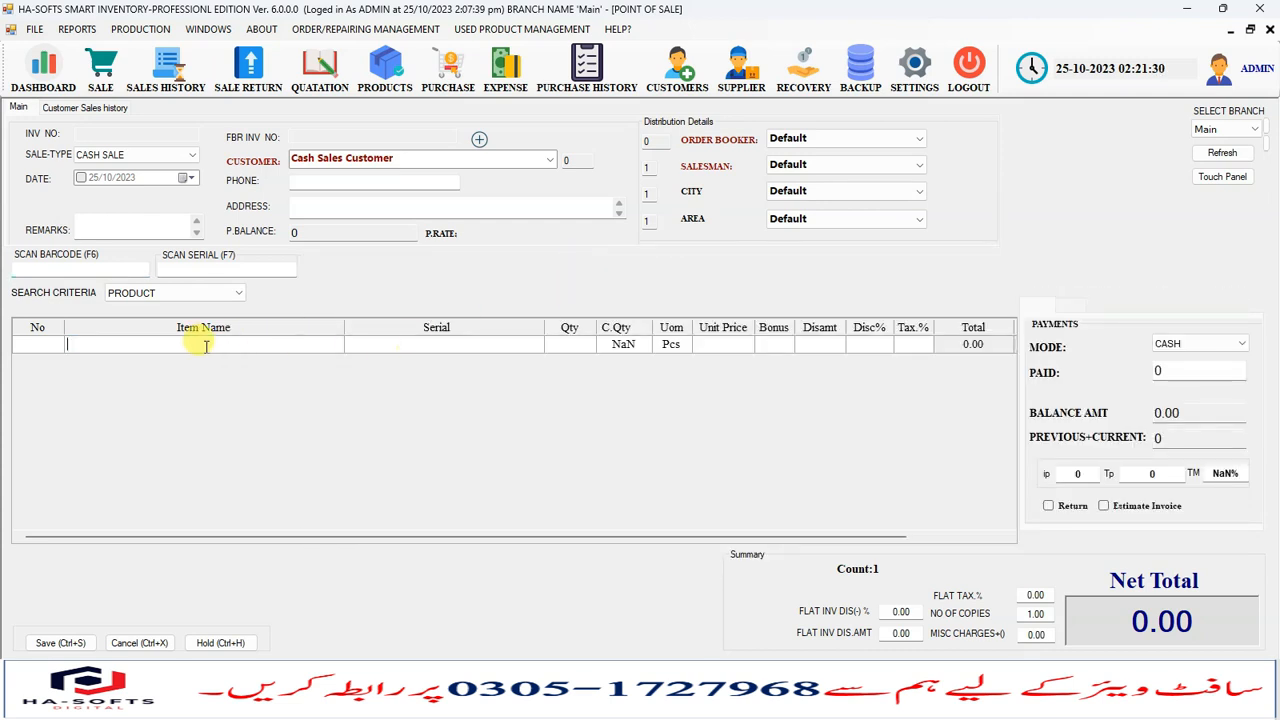
# - Open the customer form from the sale's customer field, then close it
pyautogui.moveTo(733, 540); pyautogui.dragTo(566, 529)
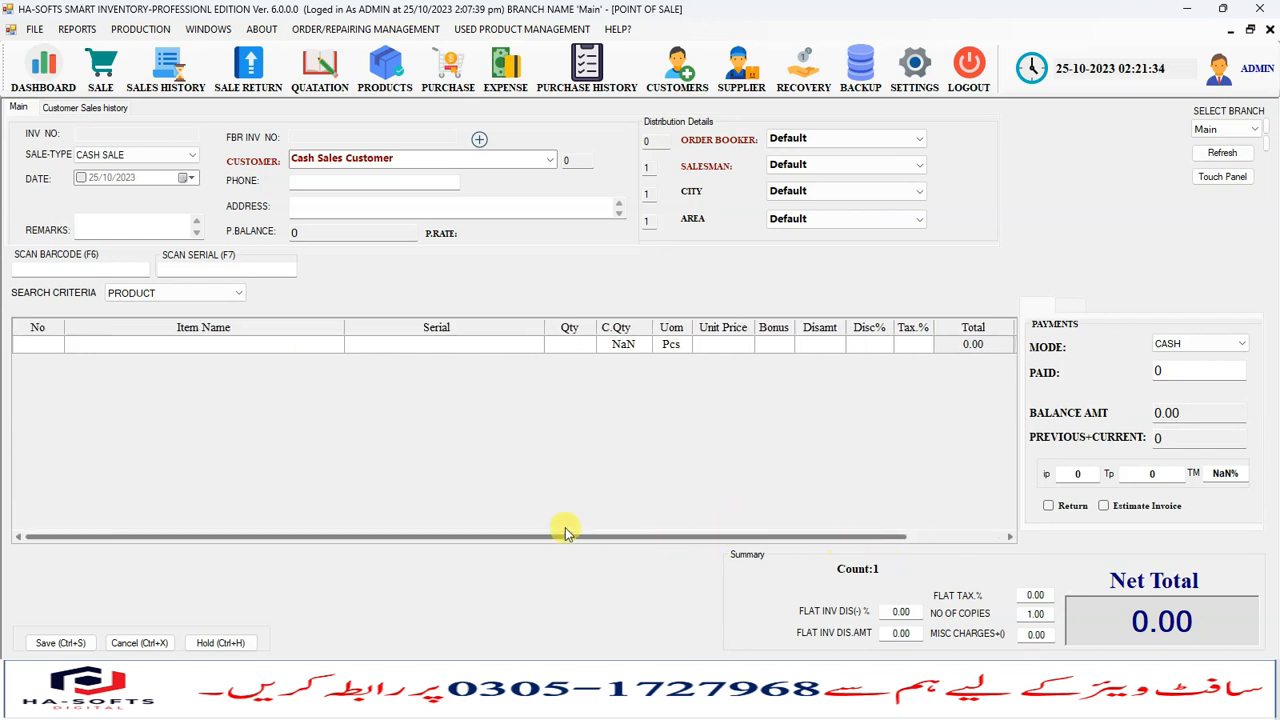
pyautogui.click(430, 157)
pyautogui.click(551, 164)
pyautogui.click(551, 164)
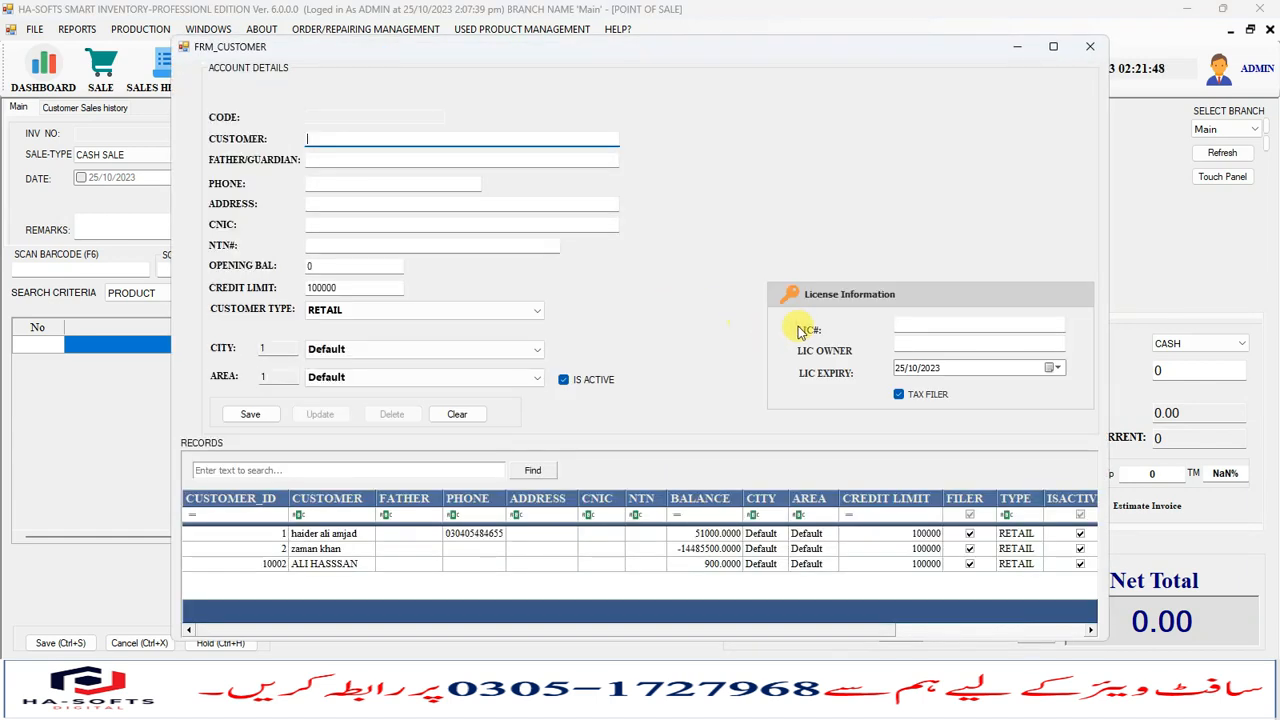
pyautogui.click(1085, 50)
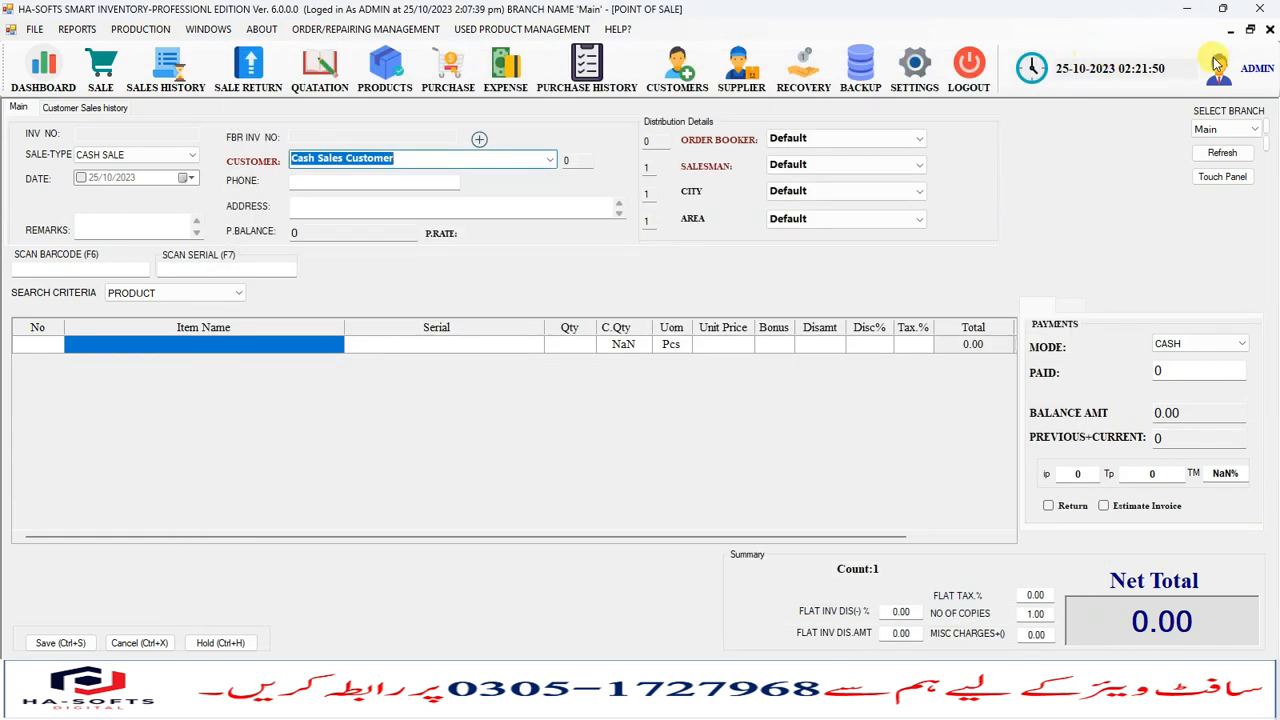
# - Close the Sale screen and switch the dashboard to the Main Dashboard tab
pyautogui.click(1270, 30)
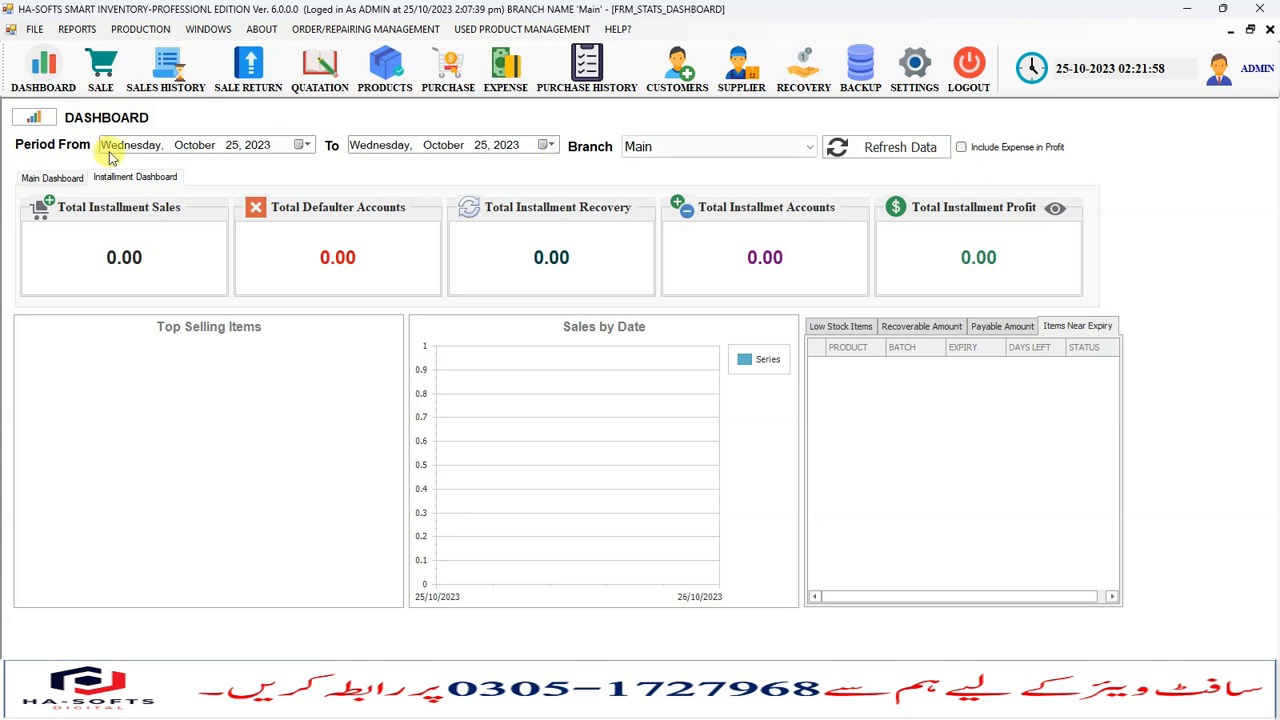
pyautogui.click(76, 178)
pyautogui.click(115, 177)
pyautogui.click(80, 178)
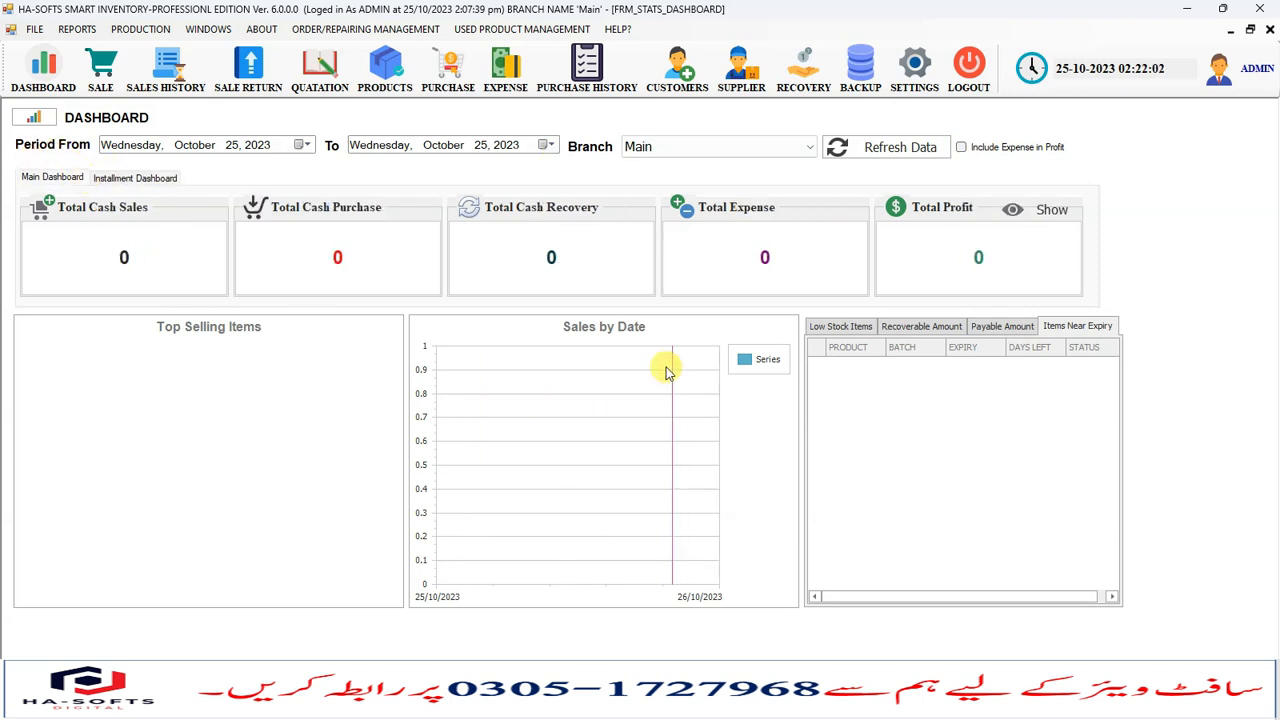